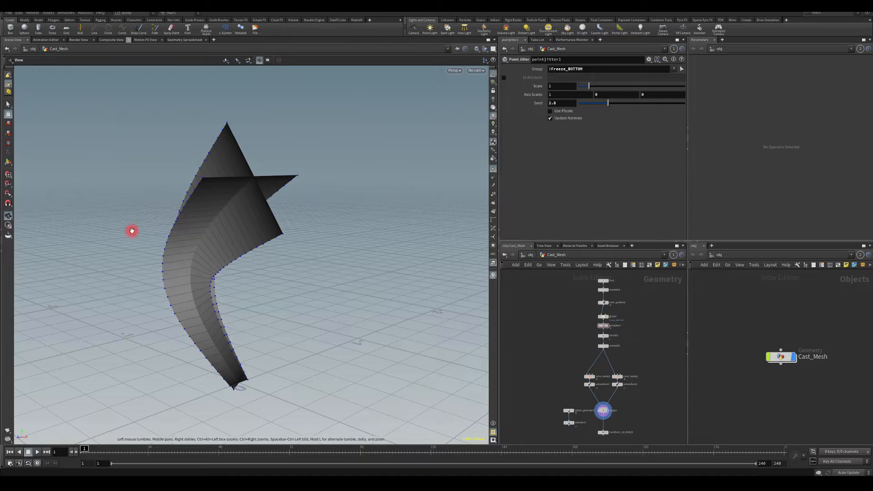
Try 5 and then 4 segments on the first resample node of the curve
{"action": "left_click_drag", "start_coordinate": [132, 231], "coordinate": [255, 245]}
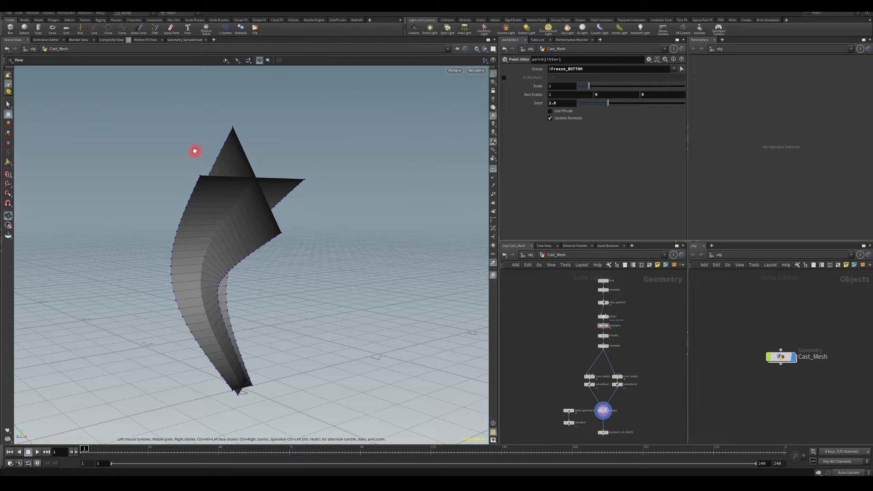
{"action": "middle_click_drag", "start_coordinate": [578, 294], "coordinate": [556, 318]}
{"action": "scroll", "coordinate": [579, 320], "scroll_direction": "up", "scroll_amount": 5}
{"action": "left_click_drag", "start_coordinate": [202, 257], "coordinate": [224, 269]}
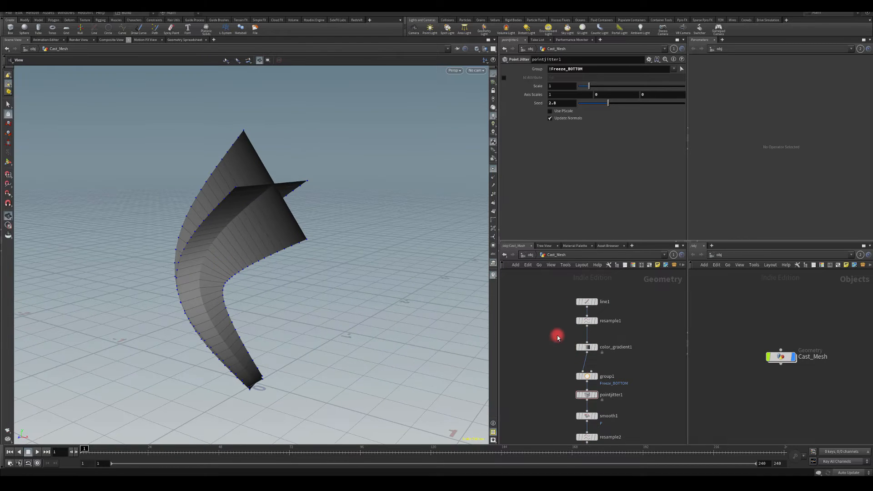
{"action": "middle_click_drag", "start_coordinate": [557, 335], "coordinate": [585, 292]}
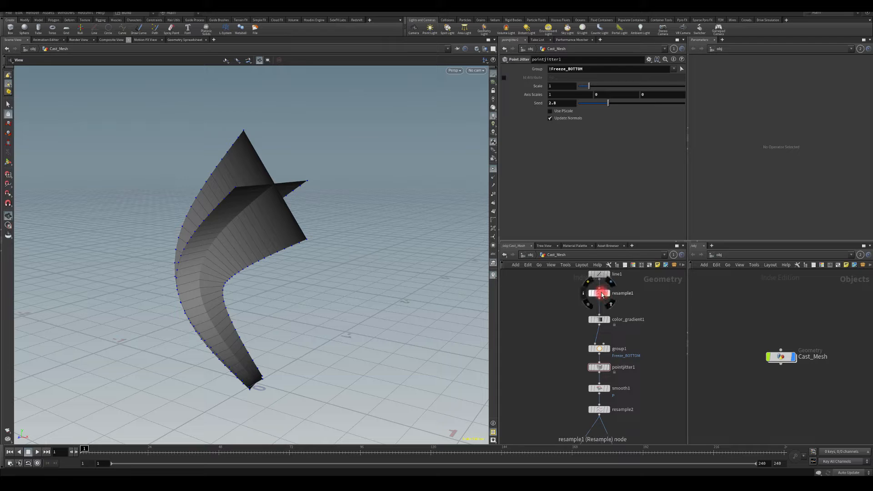
{"action": "left_click", "coordinate": [601, 293]}
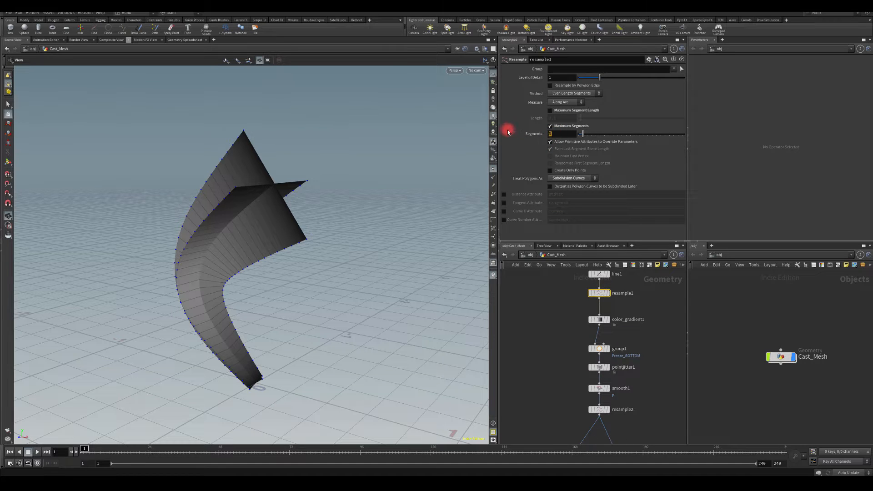
{"action": "type", "text": "5"}
{"action": "key", "text": "Return"}
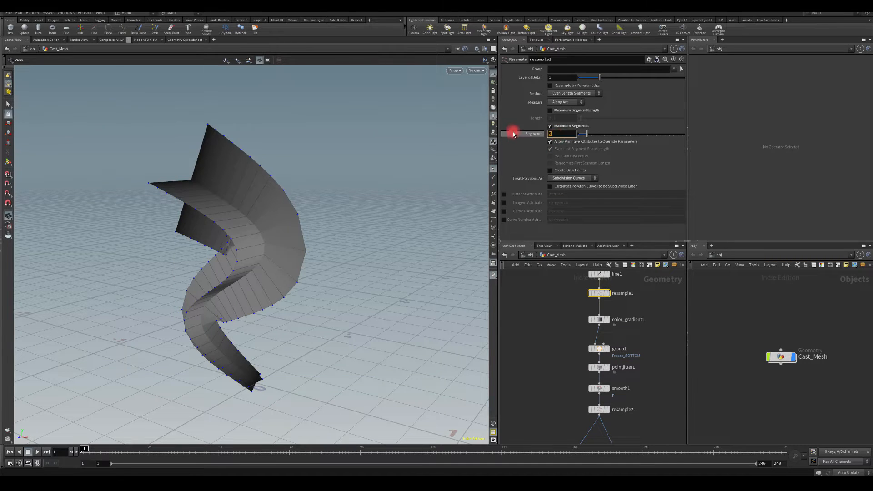
{"action": "middle_click_drag", "start_coordinate": [513, 132], "coordinate": [519, 139]}
{"action": "left_click_drag", "start_coordinate": [210, 271], "coordinate": [229, 271]}
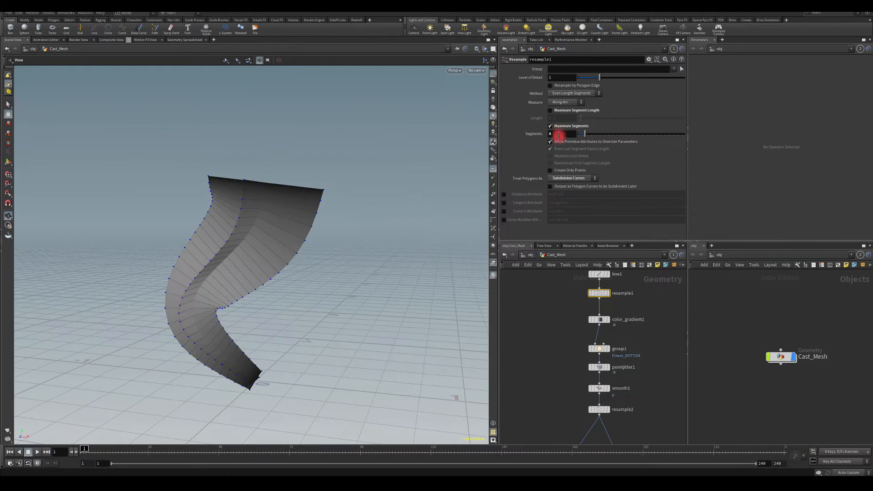
{"action": "left_click_drag", "start_coordinate": [558, 136], "coordinate": [513, 168]}
Set the seed of the pointjitter1 node to 3.18 and examine the bent mesh from several angles
{"action": "mouse_move", "coordinate": [553, 355]}
{"action": "middle_mouse_down"}
{"action": "mouse_move", "coordinate": [552, 314]}
{"action": "mouse_move", "coordinate": [544, 362]}
{"action": "middle_mouse_up"}
{"action": "left_click", "coordinate": [585, 310]}
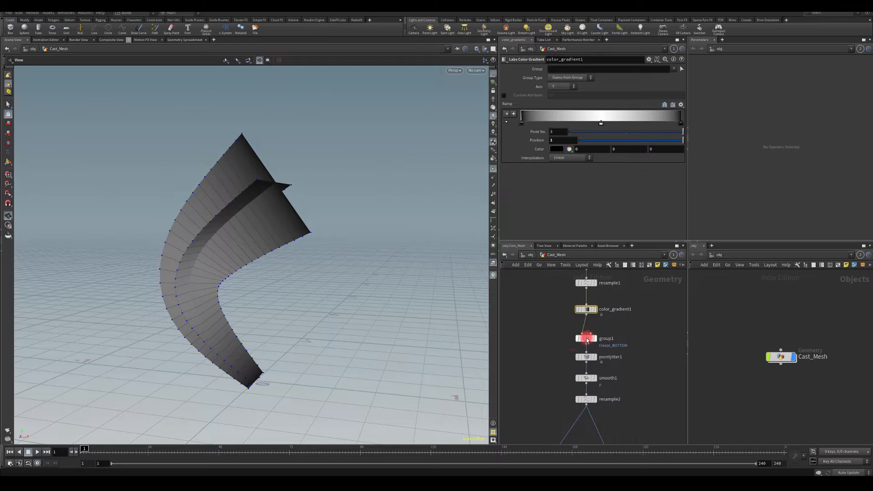
{"action": "left_click", "coordinate": [585, 357]}
{"action": "middle_click_drag", "start_coordinate": [540, 362], "coordinate": [536, 332]}
{"action": "mouse_move", "coordinate": [606, 103]}
{"action": "left_mouse_down"}
{"action": "mouse_move", "coordinate": [589, 105]}
{"action": "mouse_move", "coordinate": [612, 102]}
{"action": "left_mouse_up"}
{"action": "left_click_drag", "start_coordinate": [326, 179], "coordinate": [208, 226]}
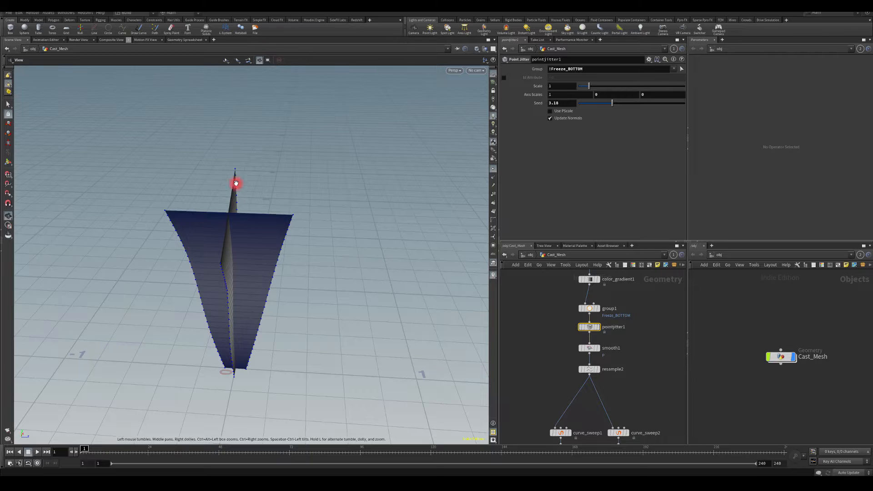
{"action": "left_click_drag", "start_coordinate": [295, 198], "coordinate": [288, 220]}
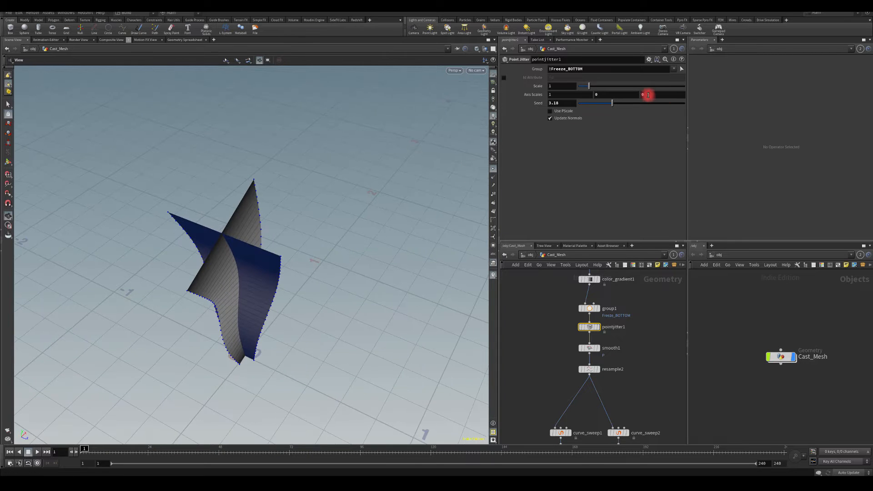
Set the point jitter's Z axis scale to 2.1 and its seed to 2.83
{"action": "middle_click_drag", "start_coordinate": [648, 94], "coordinate": [709, 95]}
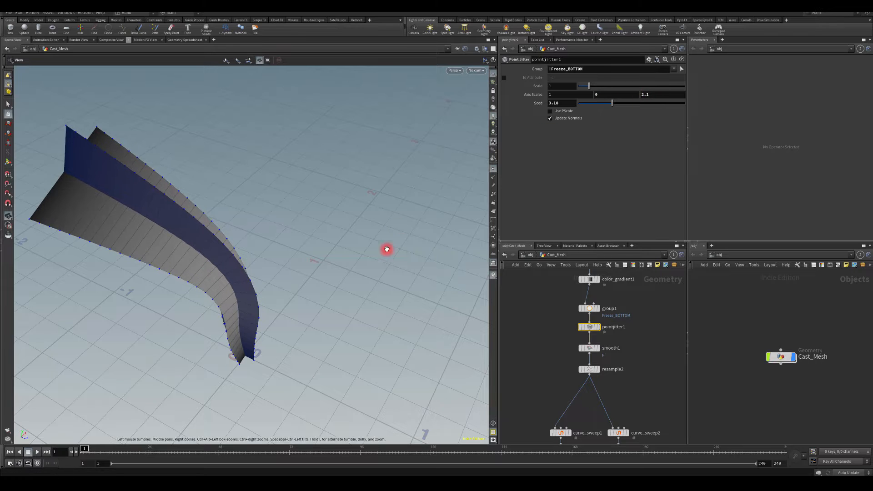
{"action": "left_click_drag", "start_coordinate": [386, 248], "coordinate": [152, 237]}
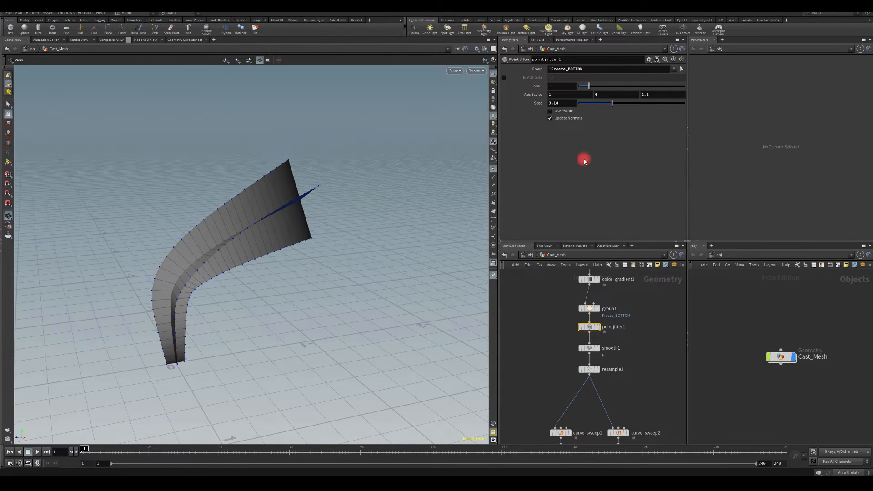
{"action": "mouse_move", "coordinate": [609, 102]}
{"action": "left_mouse_down"}
{"action": "mouse_move", "coordinate": [594, 101]}
{"action": "mouse_move", "coordinate": [609, 108]}
{"action": "left_mouse_up"}
{"action": "left_click_drag", "start_coordinate": [278, 173], "coordinate": [291, 199]}
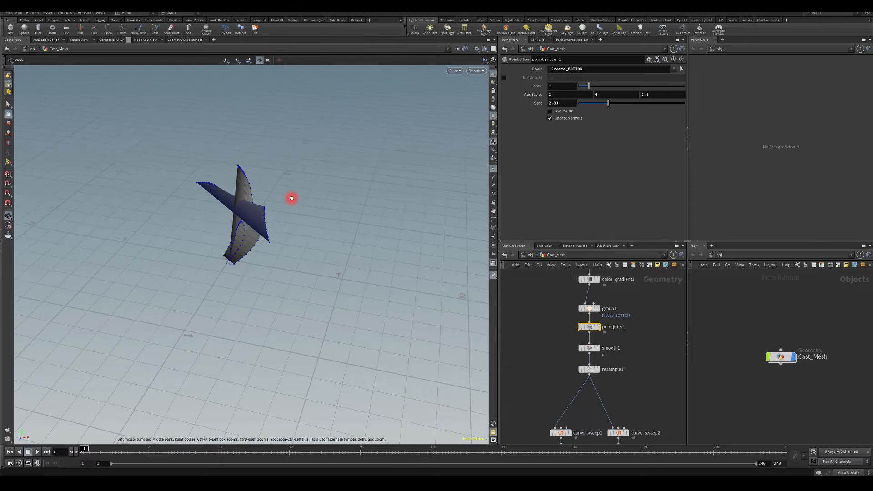
Set the point jitter's Z axis scale to -1 and inspect the curved mesh
{"action": "middle_click_drag", "start_coordinate": [649, 94], "coordinate": [552, 85]}
{"action": "left_click_drag", "start_coordinate": [409, 227], "coordinate": [278, 317]}
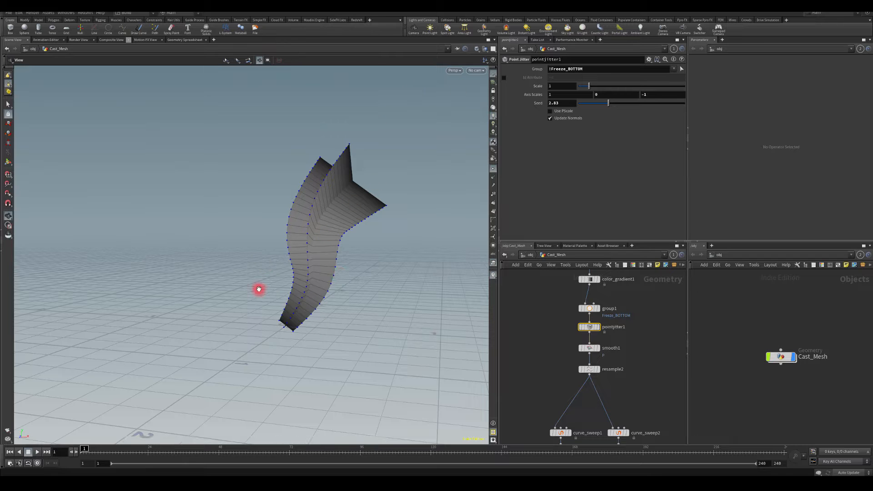
{"action": "left_click_drag", "start_coordinate": [400, 265], "coordinate": [311, 268]}
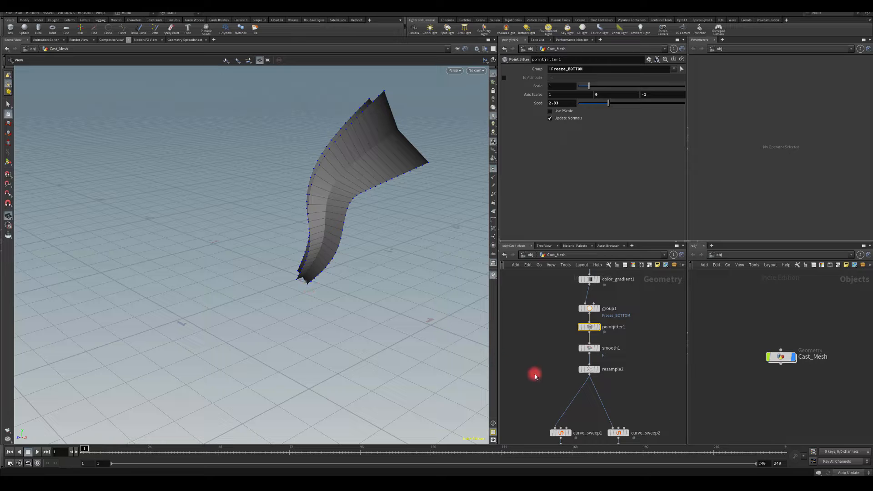
Display only the output of curve_sweep1 and examine the single swept strip from different angles
{"action": "middle_click_drag", "start_coordinate": [547, 386], "coordinate": [556, 296]}
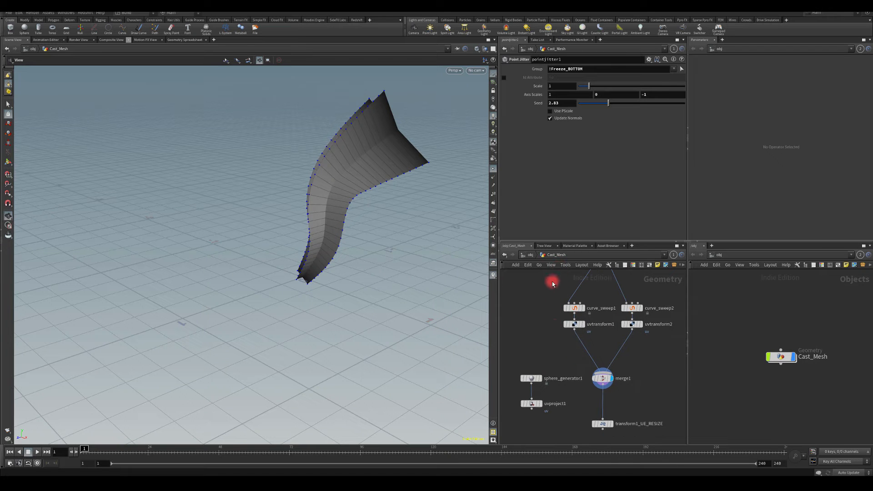
{"action": "left_click", "coordinate": [582, 307]}
{"action": "left_click_drag", "start_coordinate": [364, 209], "coordinate": [286, 230]}
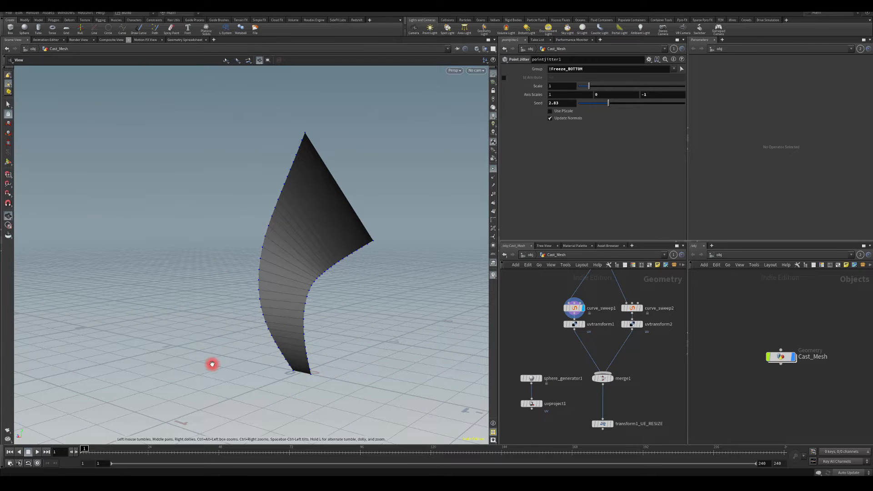
{"action": "left_click_drag", "start_coordinate": [212, 364], "coordinate": [262, 314]}
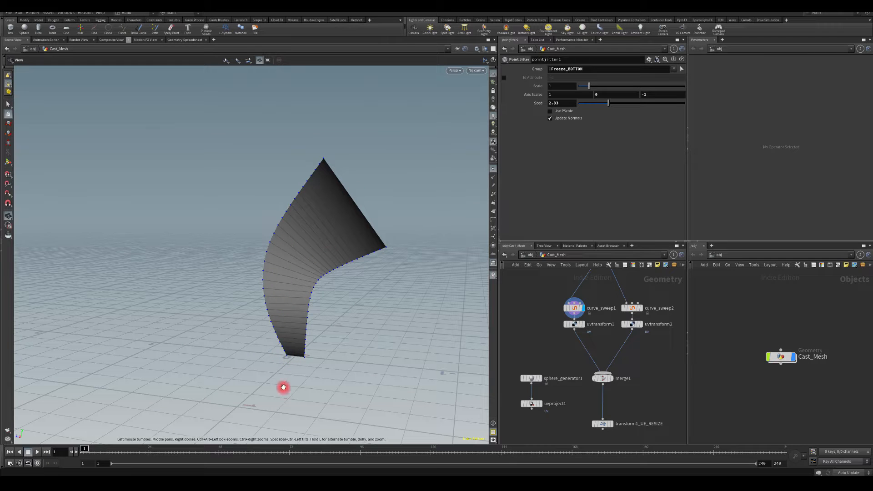
{"action": "left_click_drag", "start_coordinate": [359, 190], "coordinate": [409, 183]}
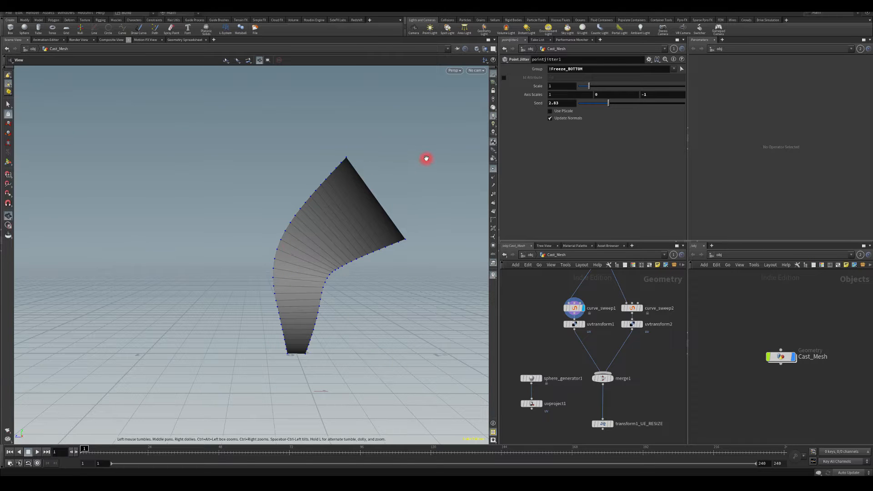
{"action": "left_click_drag", "start_coordinate": [426, 158], "coordinate": [327, 203]}
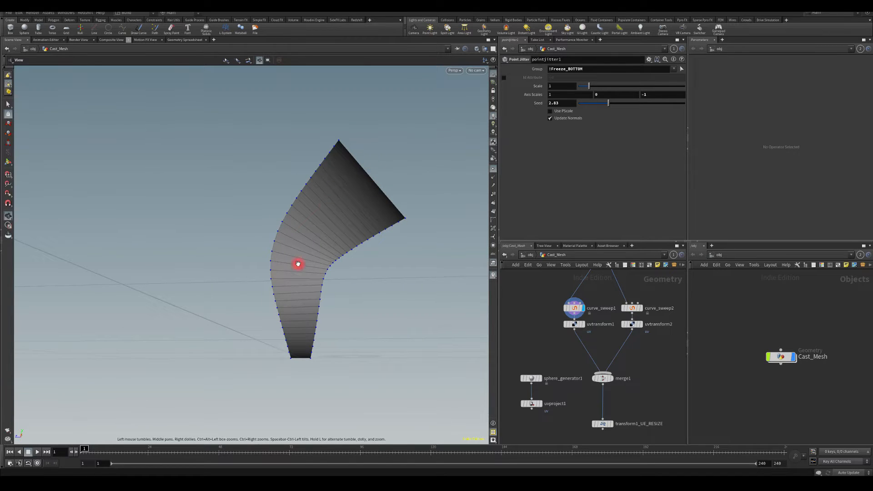
{"action": "left_click_drag", "start_coordinate": [301, 350], "coordinate": [392, 147]}
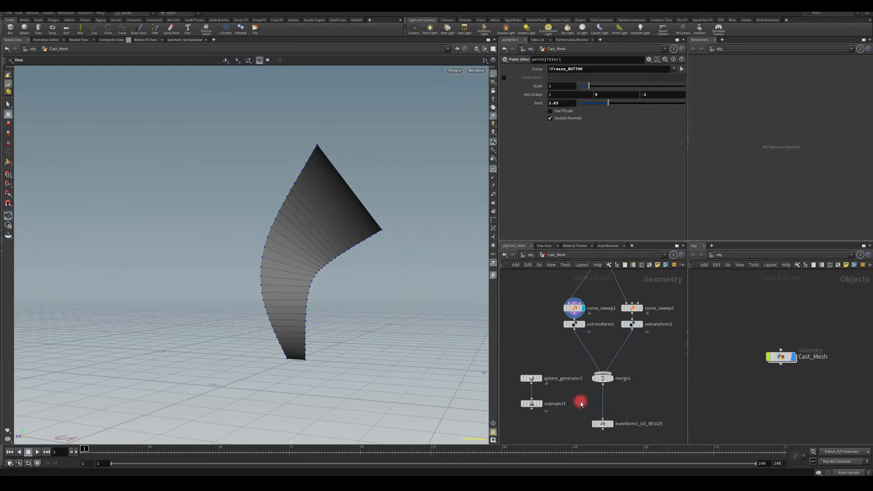
Display the merge1 output and examine the two crossed strips together
{"action": "left_click", "coordinate": [614, 378]}
{"action": "mouse_move", "coordinate": [332, 226]}
{"action": "left_mouse_down"}
{"action": "mouse_move", "coordinate": [372, 203]}
{"action": "mouse_move", "coordinate": [318, 216]}
{"action": "mouse_move", "coordinate": [354, 260]}
{"action": "mouse_move", "coordinate": [251, 284]}
{"action": "mouse_move", "coordinate": [300, 294]}
{"action": "mouse_move", "coordinate": [354, 267]}
{"action": "mouse_move", "coordinate": [459, 146]}
{"action": "mouse_move", "coordinate": [323, 180]}
{"action": "mouse_move", "coordinate": [285, 213]}
{"action": "mouse_move", "coordinate": [390, 177]}
{"action": "mouse_move", "coordinate": [318, 158]}
{"action": "mouse_move", "coordinate": [318, 201]}
{"action": "mouse_move", "coordinate": [259, 198]}
{"action": "mouse_move", "coordinate": [391, 172]}
{"action": "mouse_move", "coordinate": [343, 210]}
{"action": "mouse_move", "coordinate": [345, 190]}
{"action": "mouse_move", "coordinate": [288, 146]}
{"action": "mouse_move", "coordinate": [141, 189]}
{"action": "mouse_move", "coordinate": [265, 181]}
{"action": "mouse_move", "coordinate": [177, 218]}
{"action": "mouse_move", "coordinate": [402, 150]}
{"action": "mouse_move", "coordinate": [259, 163]}
{"action": "mouse_move", "coordinate": [197, 196]}
{"action": "mouse_move", "coordinate": [249, 192]}
{"action": "mouse_move", "coordinate": [249, 183]}
{"action": "mouse_move", "coordinate": [386, 290]}
{"action": "left_mouse_up"}
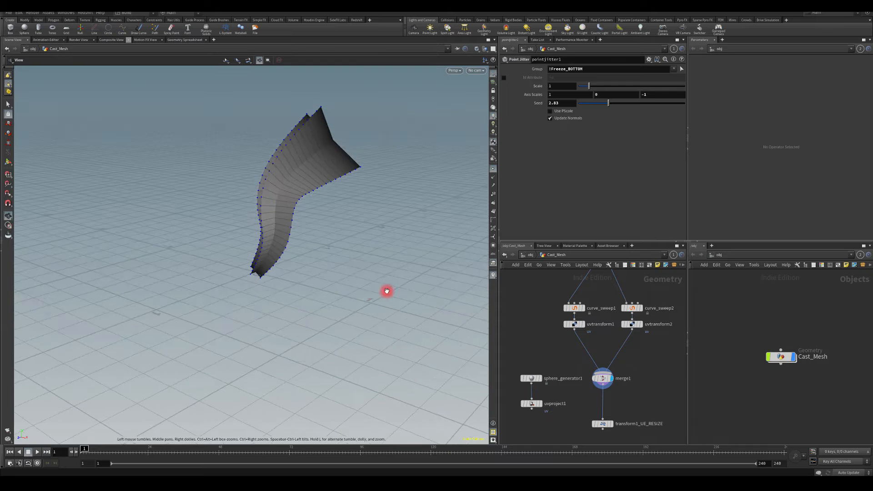
{"action": "mouse_move", "coordinate": [552, 357]}
{"action": "middle_mouse_down"}
{"action": "mouse_move", "coordinate": [547, 331]}
{"action": "mouse_move", "coordinate": [558, 366]}
{"action": "middle_mouse_up"}
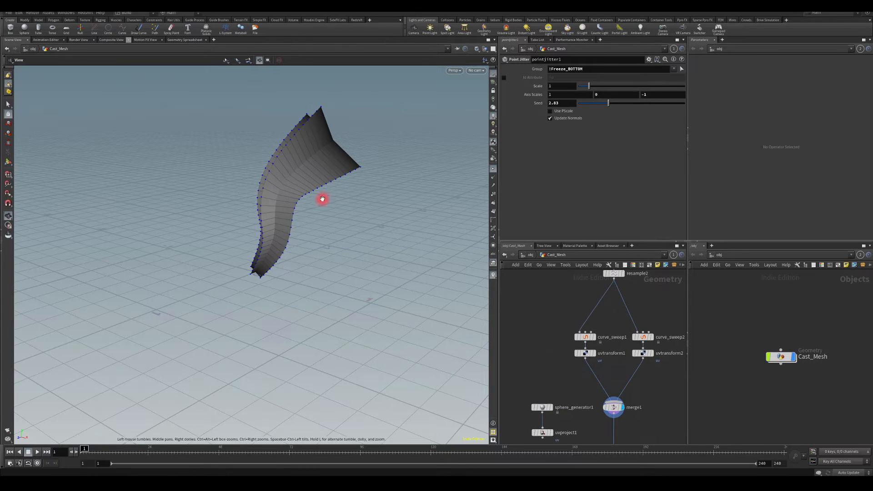
{"action": "left_click_drag", "start_coordinate": [323, 198], "coordinate": [359, 254]}
Open the settings of uvtransform1 and curve_sweep1, and review the node chain from the line down to the sweeps
{"action": "left_click", "coordinate": [586, 353]}
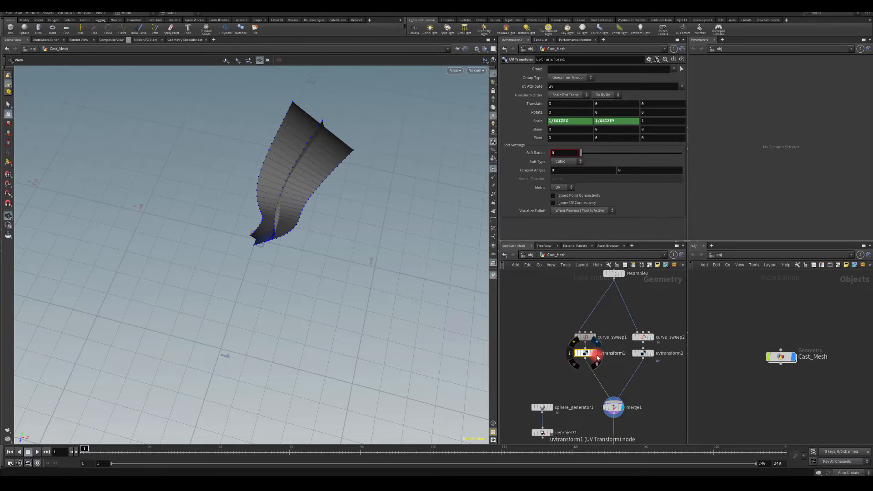
{"action": "left_click", "coordinate": [585, 337]}
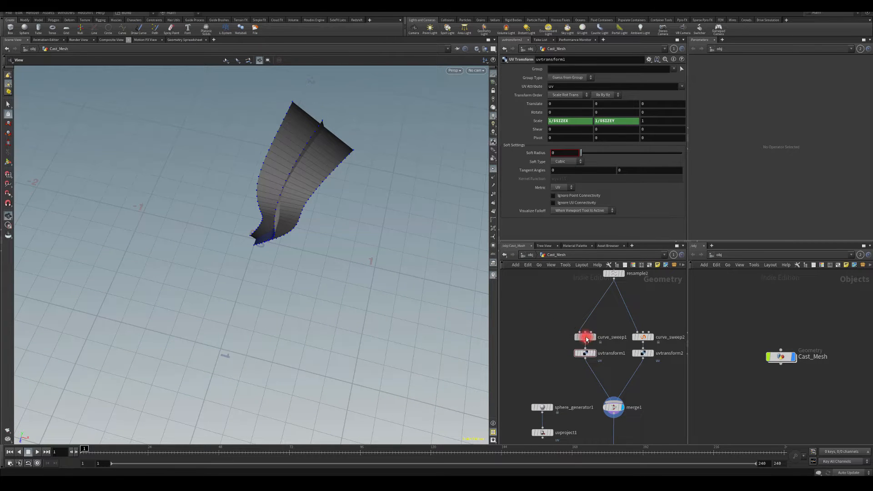
{"action": "left_click_drag", "start_coordinate": [290, 195], "coordinate": [354, 209]}
{"action": "middle_click_drag", "start_coordinate": [547, 302], "coordinate": [540, 352]}
{"action": "middle_click_drag", "start_coordinate": [545, 408], "coordinate": [551, 358]}
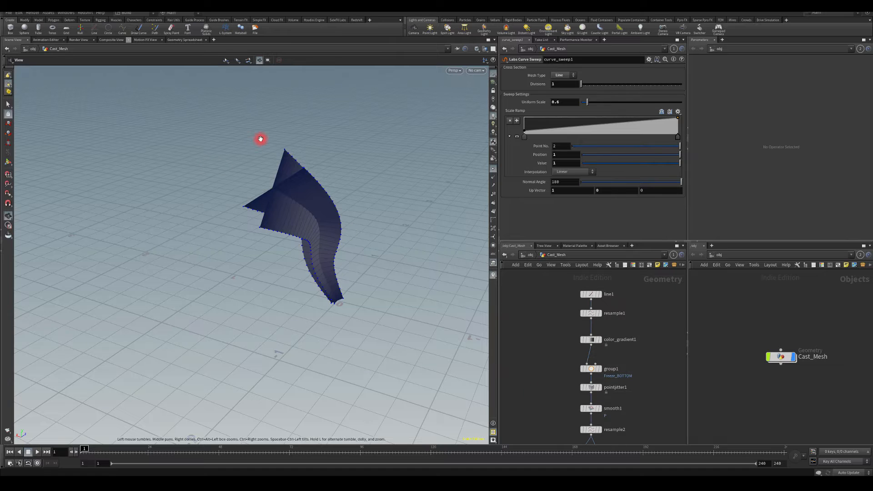
{"action": "middle_click_drag", "start_coordinate": [561, 378], "coordinate": [565, 339]}
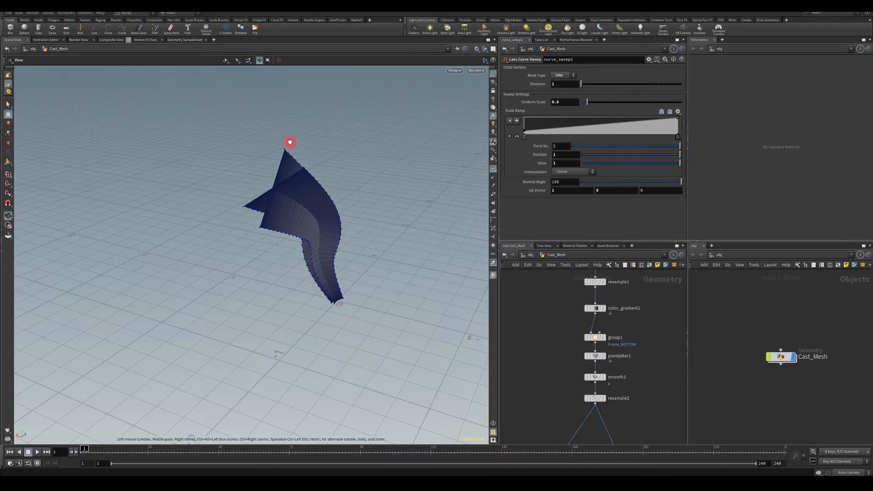
{"action": "middle_click_drag", "start_coordinate": [568, 362], "coordinate": [552, 315]}
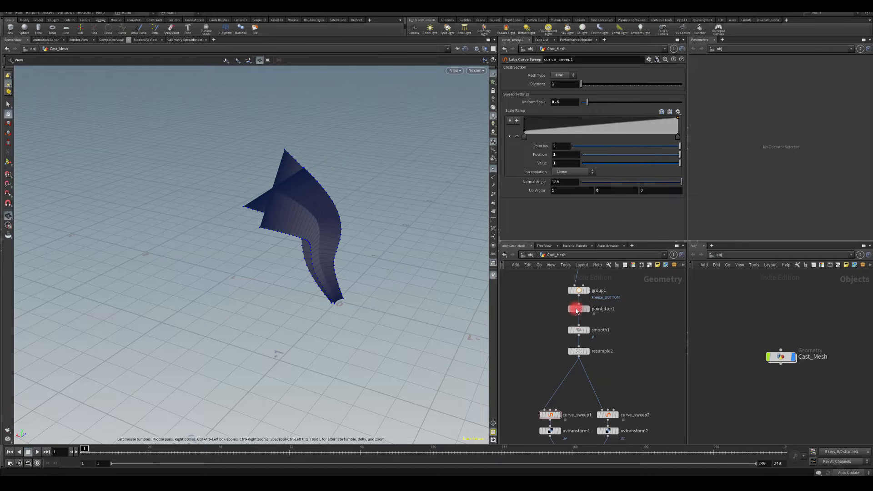
Set the seed of the pointjitter1 node to 4.15
{"action": "left_click", "coordinate": [576, 309]}
{"action": "left_click_drag", "start_coordinate": [591, 103], "coordinate": [622, 104]}
{"action": "left_click_drag", "start_coordinate": [364, 204], "coordinate": [296, 267]}
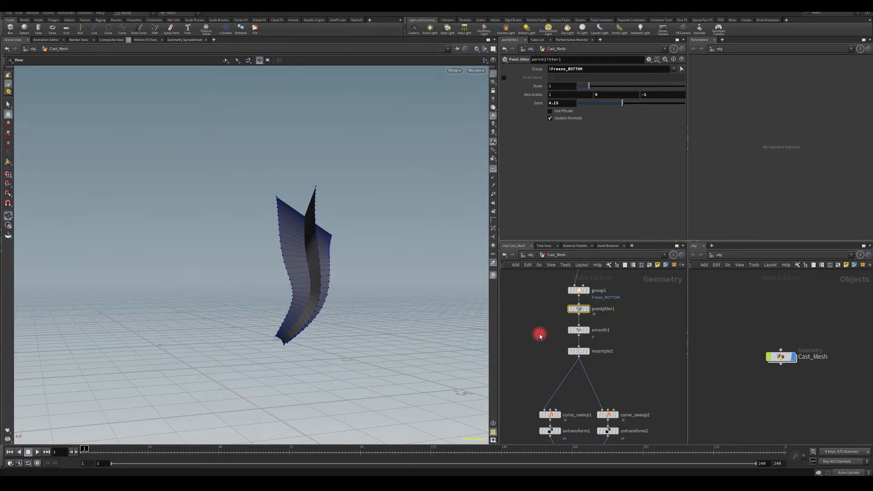
Return to the object level and turn off the display of the Cast_Mesh object
{"action": "key", "text": "u"}
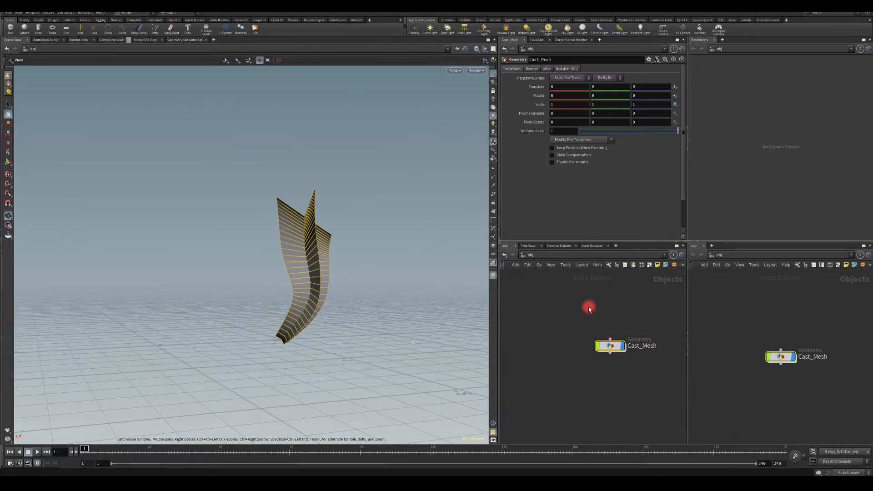
{"action": "left_click", "coordinate": [625, 313]}
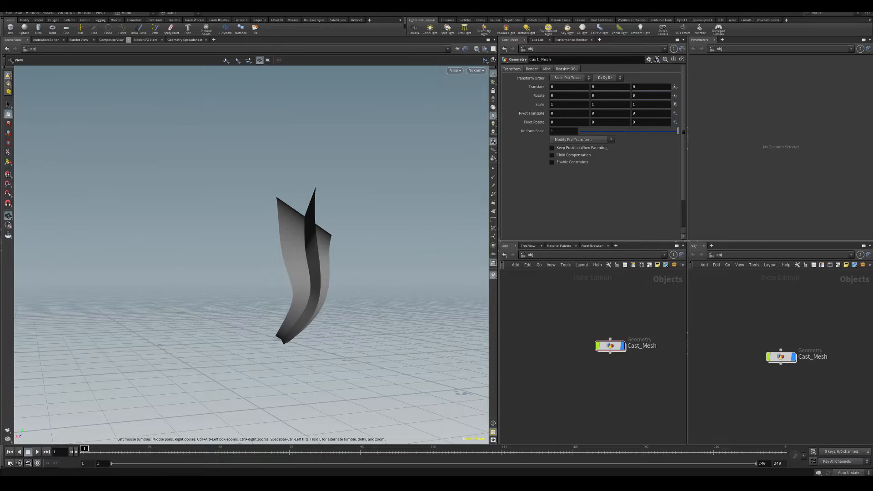
{"action": "key", "text": "i"}
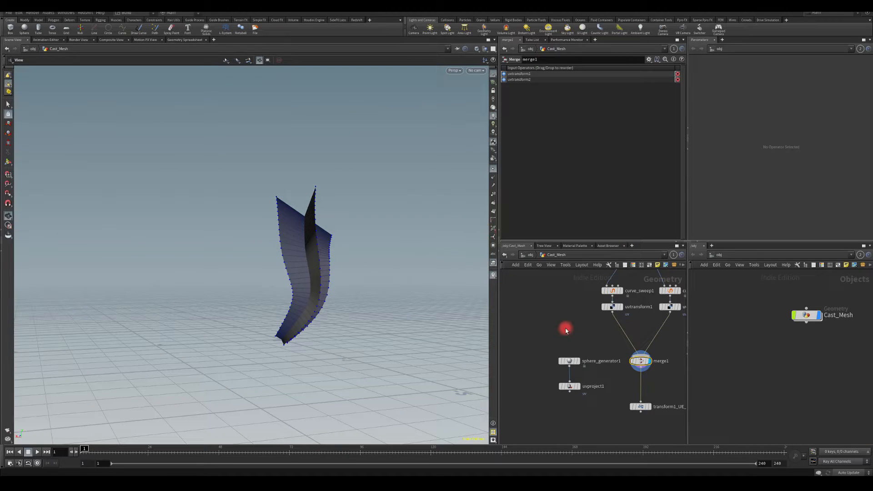
{"action": "key", "text": "u"}
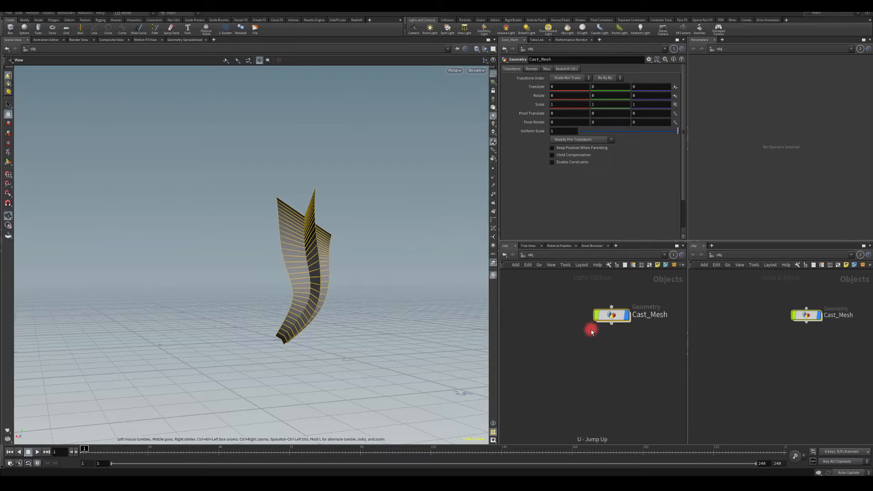
{"action": "left_click", "coordinate": [627, 319]}
Create a new Geometry object below Cast_Mesh and name it Swirl_tutorial_mesh
{"action": "left_click", "coordinate": [571, 376]}
{"action": "key", "text": "Tab"}
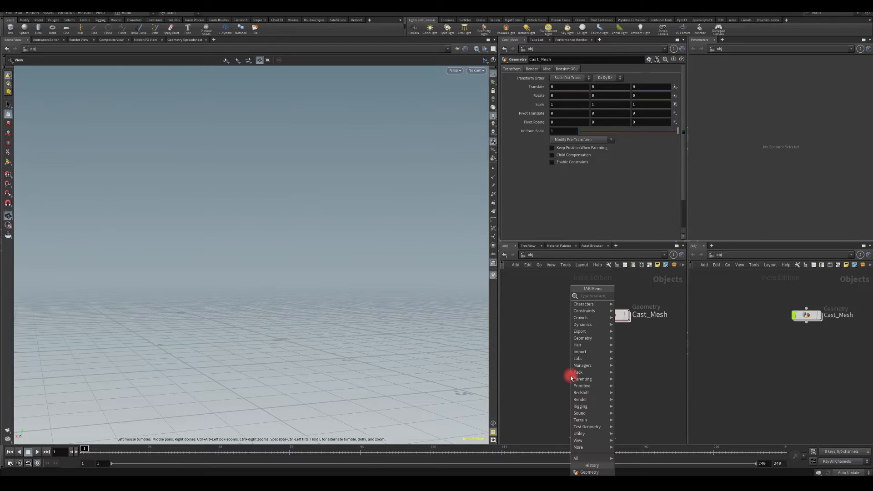
{"action": "type", "text": "geo"}
{"action": "key", "text": "Return"}
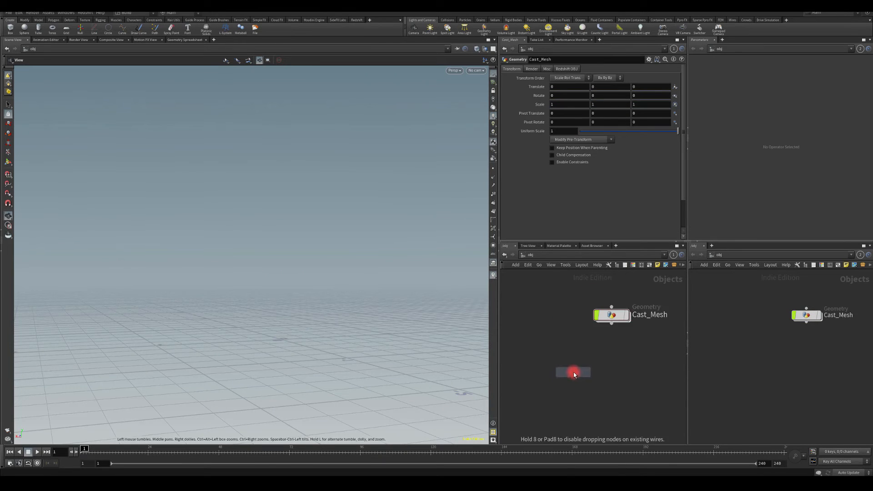
{"action": "left_click", "coordinate": [591, 375]}
{"action": "double_click", "coordinate": [604, 372]}
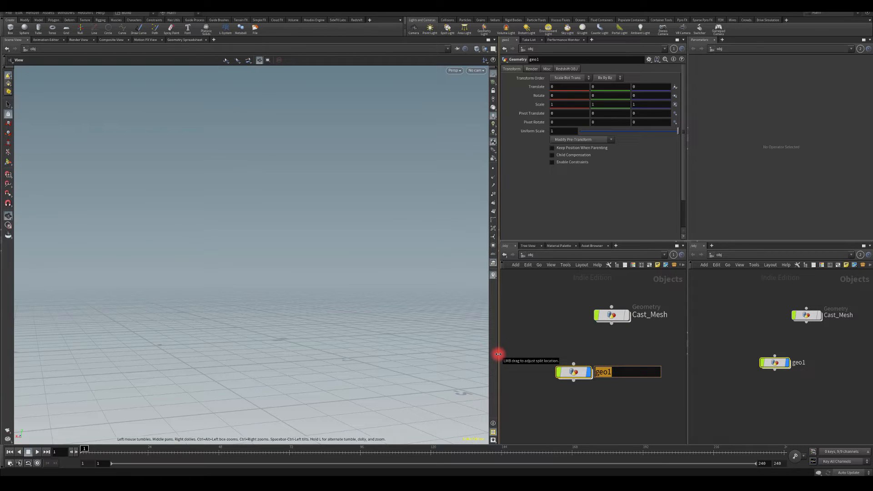
{"action": "type", "text": "Swirl_tutorial"}
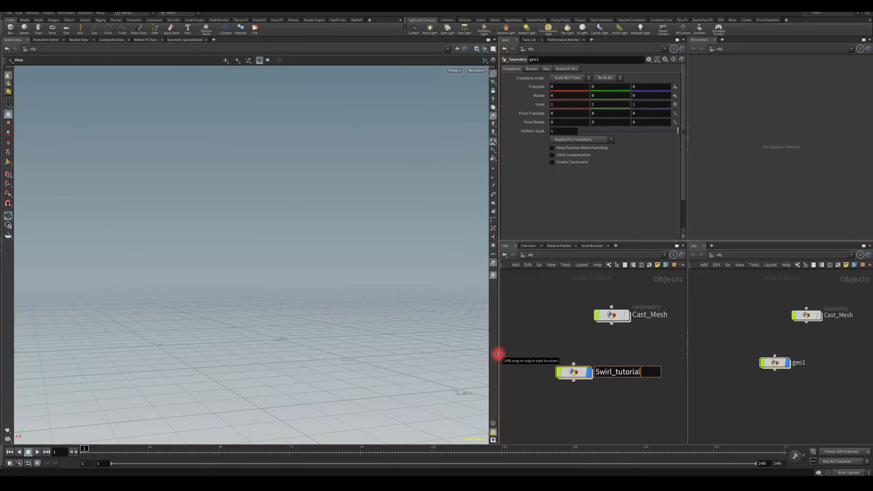
{"action": "type", "text": "_mesh"}
{"action": "key", "text": "Return"}
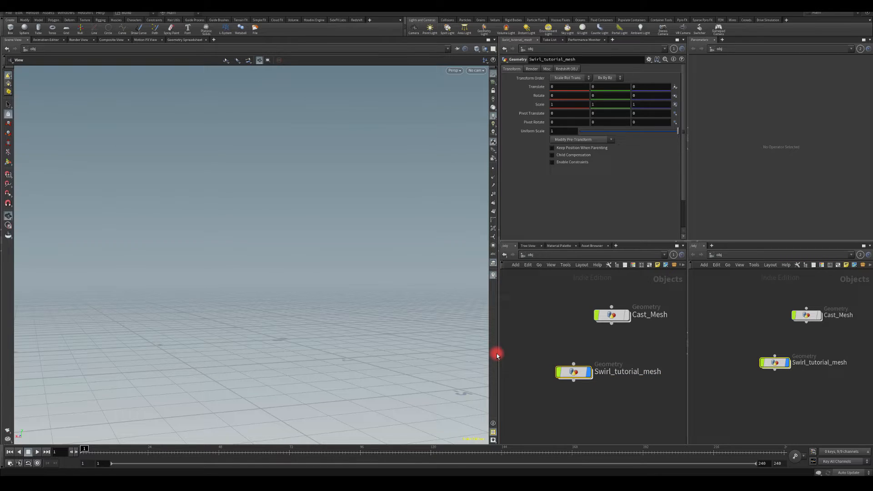
Enter the Swirl_tutorial_mesh object and add a Line node to its empty network
{"action": "double_click", "coordinate": [575, 373]}
{"action": "key", "text": "Tab"}
{"action": "type", "text": "line"}
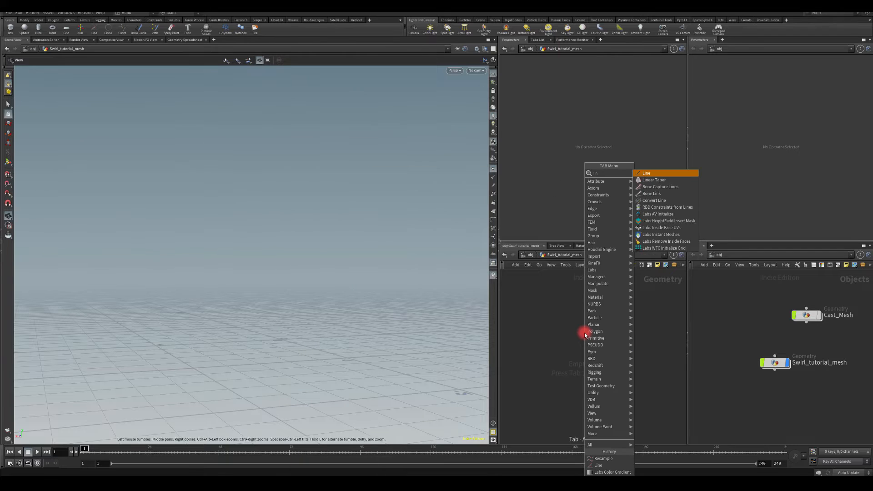
{"action": "key", "text": "Return"}
{"action": "left_click", "coordinate": [592, 292]}
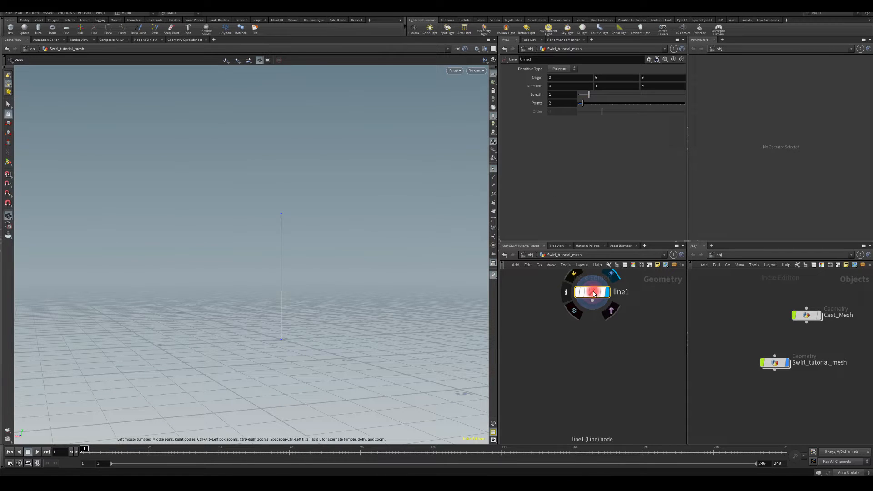
Add a Resample node fed by line1, place it directly below, and display its output
{"action": "key", "text": "Tab"}
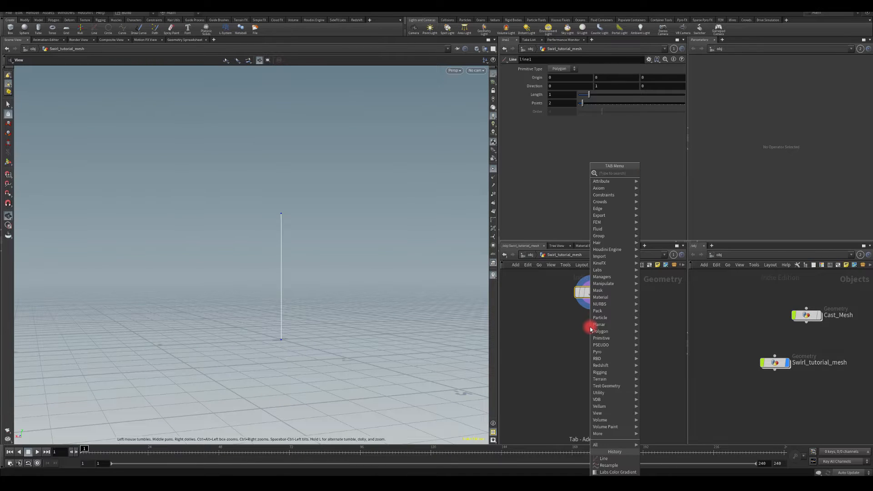
{"action": "type", "text": "resample"}
{"action": "key", "text": "Return"}
{"action": "left_click", "coordinate": [590, 328]}
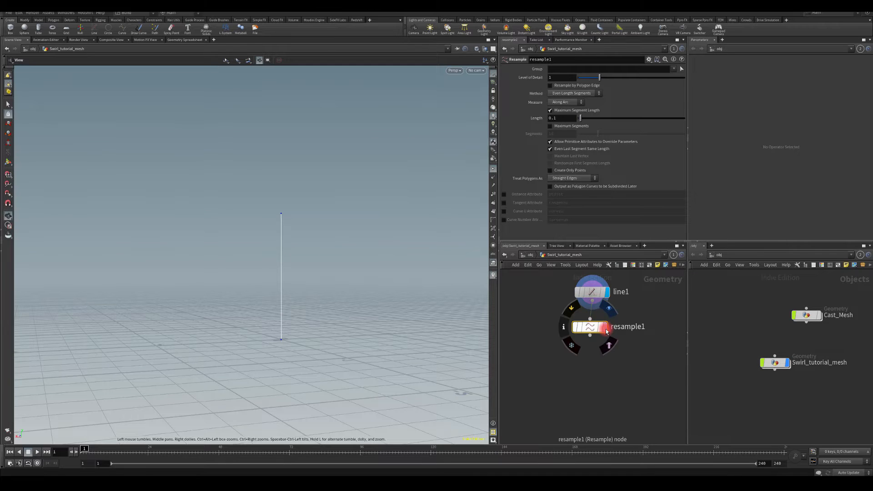
{"action": "left_click_drag", "start_coordinate": [590, 329], "coordinate": [593, 320]}
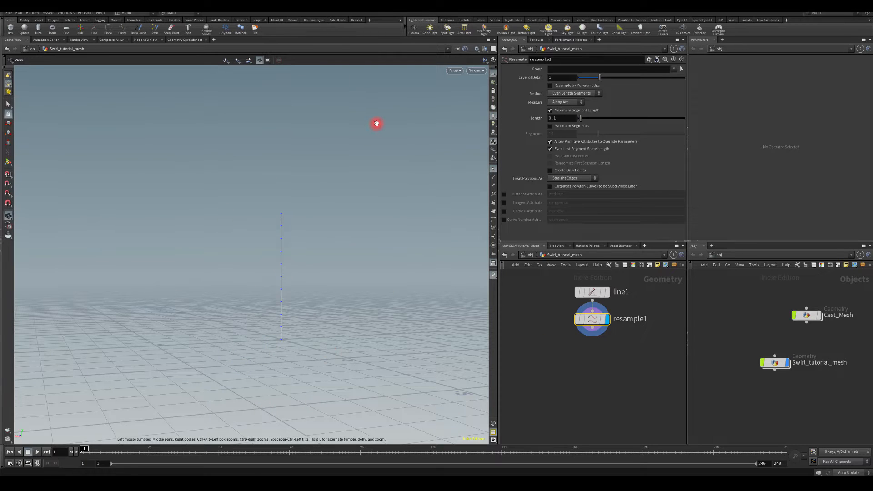
Resample the line by a maximum of 3 segments instead of segment length, treating polygons as Subdivision Curves
{"action": "left_click", "coordinate": [551, 110]}
{"action": "left_click", "coordinate": [551, 126]}
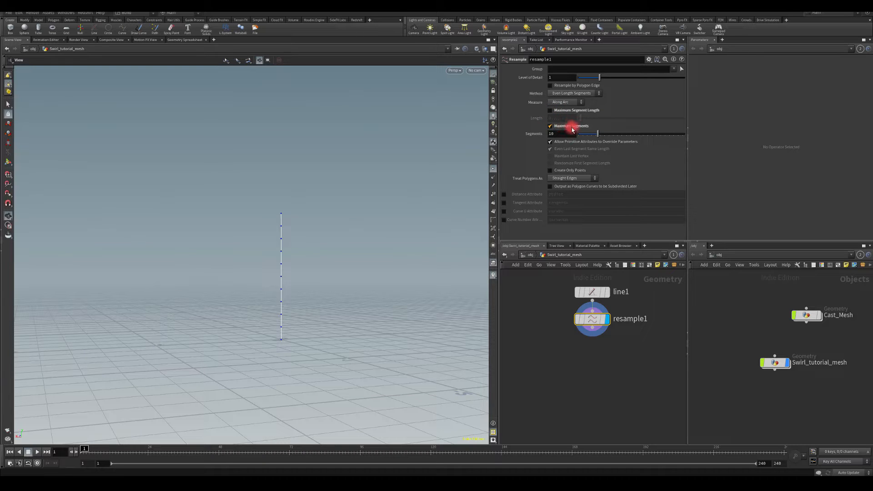
{"action": "left_click_drag", "start_coordinate": [563, 134], "coordinate": [517, 132]}
{"action": "type", "text": "3"}
{"action": "key", "text": "Return"}
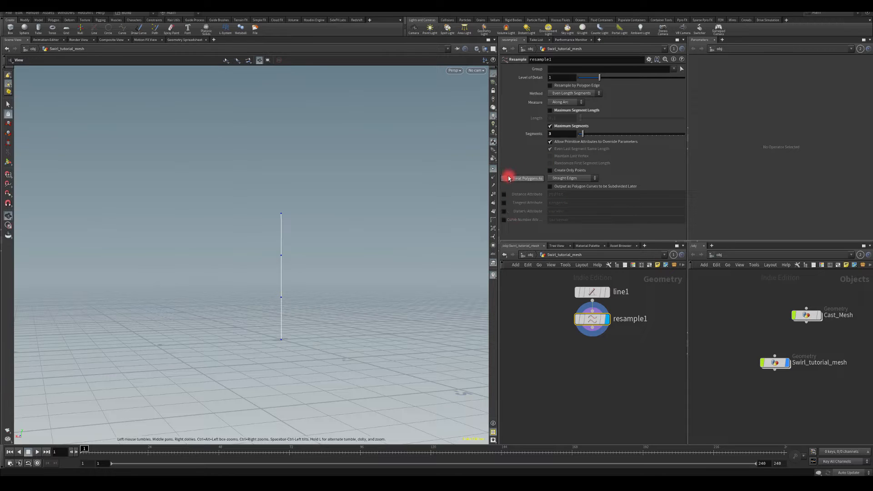
{"action": "left_click", "coordinate": [566, 179]}
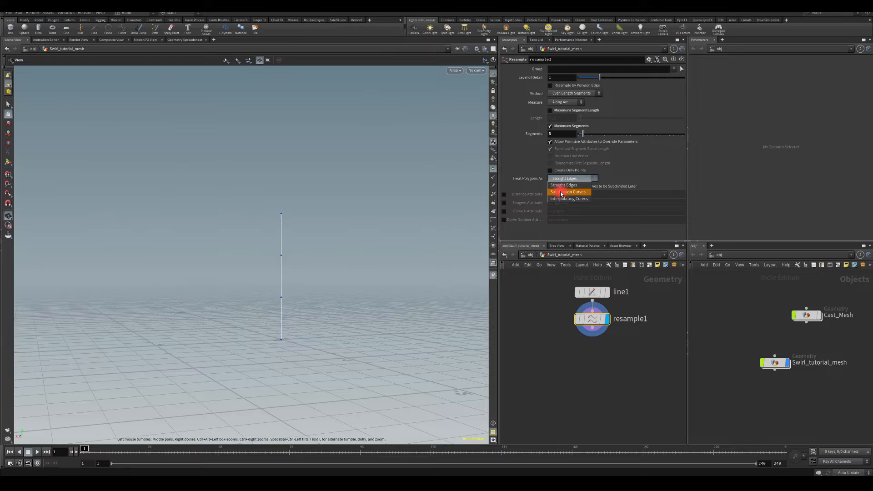
{"action": "left_click", "coordinate": [562, 193]}
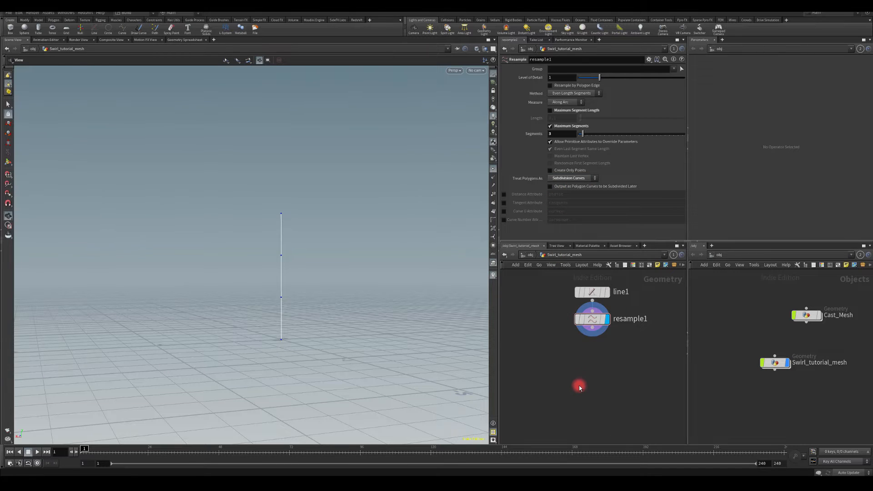
{"action": "mouse_move", "coordinate": [542, 382]}
{"action": "middle_mouse_down"}
{"action": "mouse_move", "coordinate": [541, 358]}
{"action": "mouse_move", "coordinate": [545, 379]}
{"action": "middle_mouse_up"}
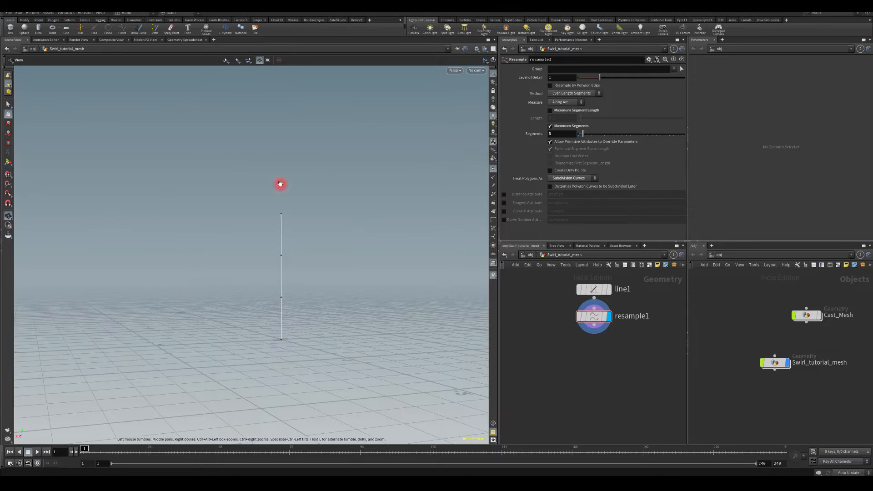
Add a Labs Color Gradient node connected to the output of resample1
{"action": "left_click_drag", "start_coordinate": [593, 331], "coordinate": [590, 357]}
{"action": "type", "text": "colo gr"}
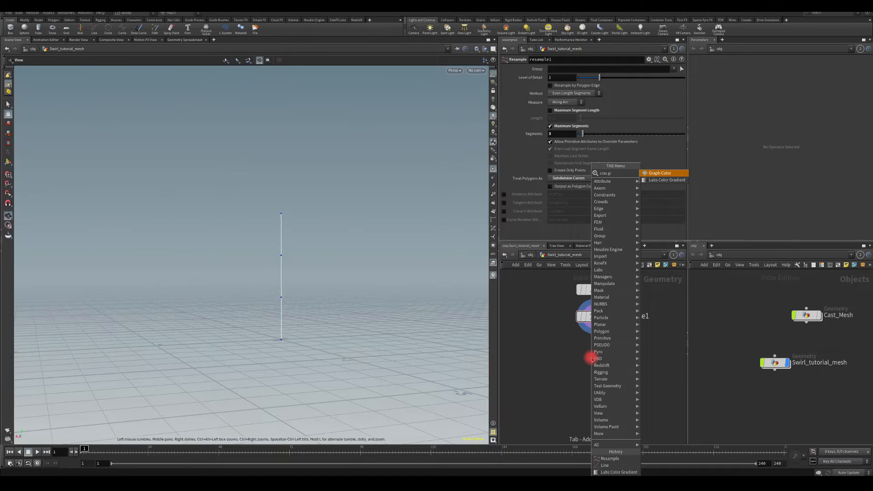
{"action": "key", "text": "Down"}
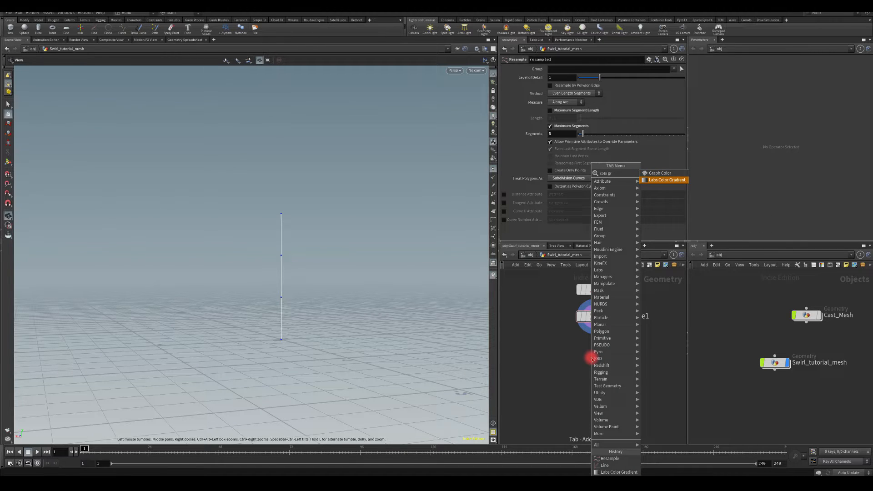
{"action": "key", "text": "Return"}
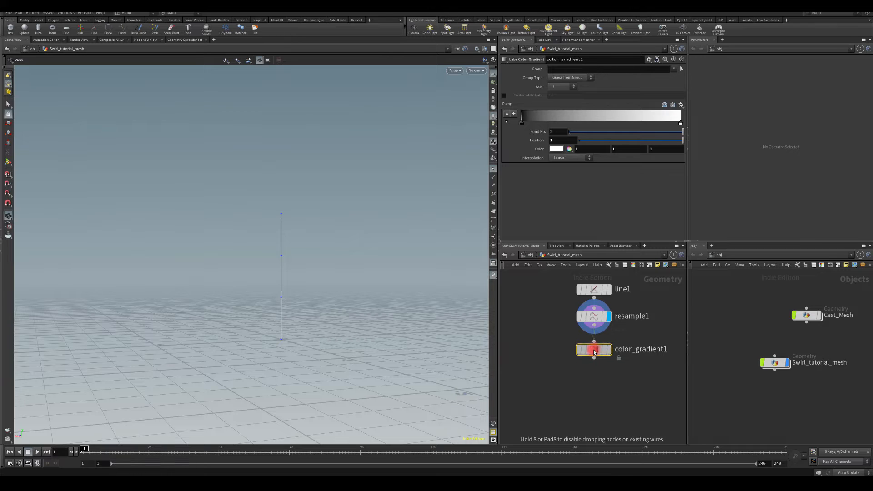
{"action": "left_click", "coordinate": [594, 352]}
Change the color of the gradient ramp's end point to black
{"action": "double_click", "coordinate": [681, 122]}
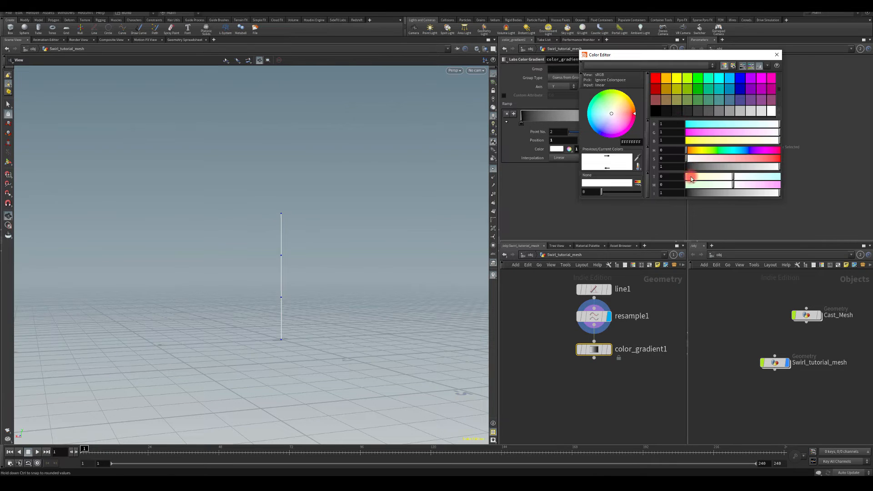
{"action": "left_click_drag", "start_coordinate": [691, 167], "coordinate": [659, 162]}
{"action": "left_click", "coordinate": [777, 55]}
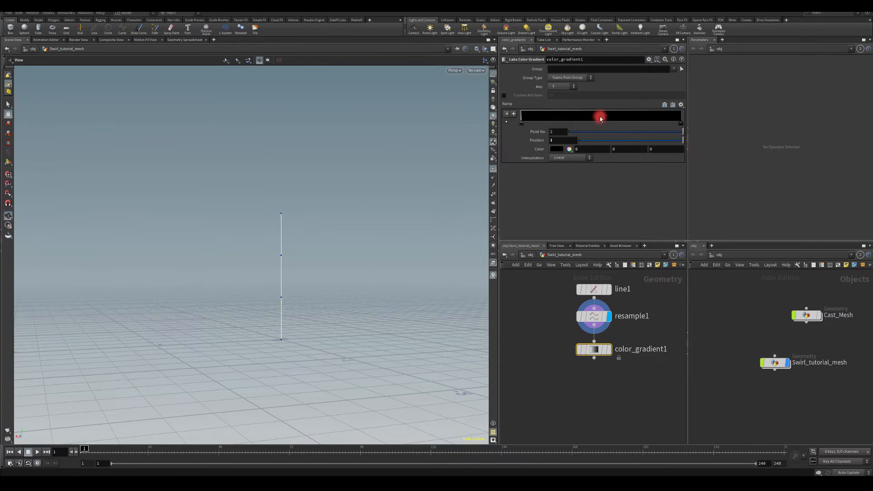
Add a white ramp point at position 0.5 in the color gradient and display the color_gradient1 output
{"action": "left_click", "coordinate": [599, 116]}
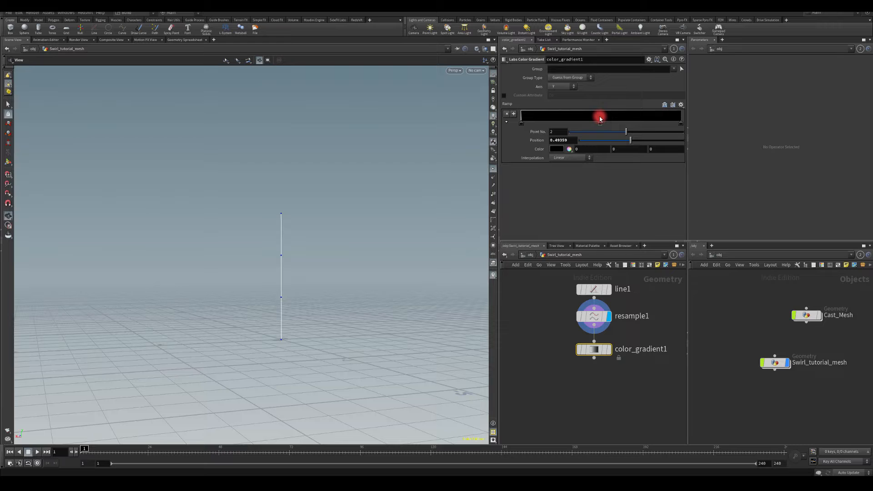
{"action": "left_click", "coordinate": [557, 149]}
{"action": "left_click_drag", "start_coordinate": [698, 166], "coordinate": [780, 166]}
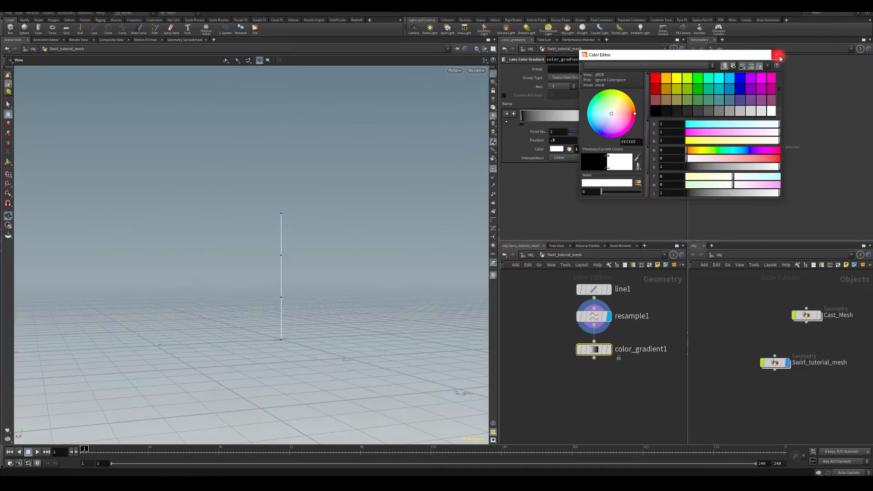
{"action": "left_click", "coordinate": [779, 56]}
{"action": "mouse_move", "coordinate": [610, 355]}
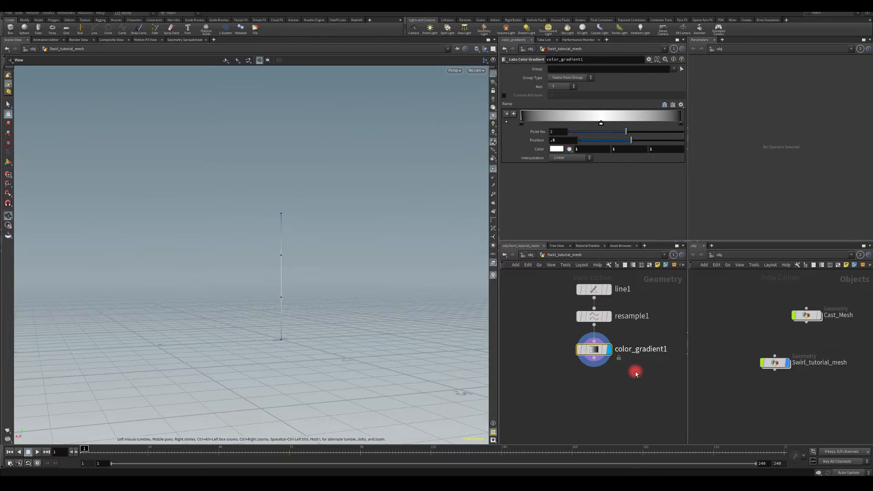
{"action": "middle_click_drag", "start_coordinate": [576, 391], "coordinate": [563, 358]}
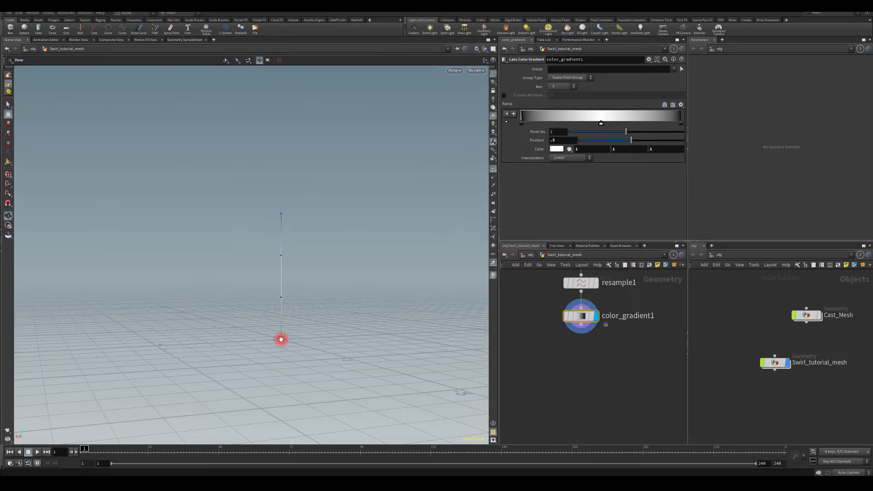
Add a Group Create node below color_gradient1, connected to its output, and display it
{"action": "key", "text": "Tab"}
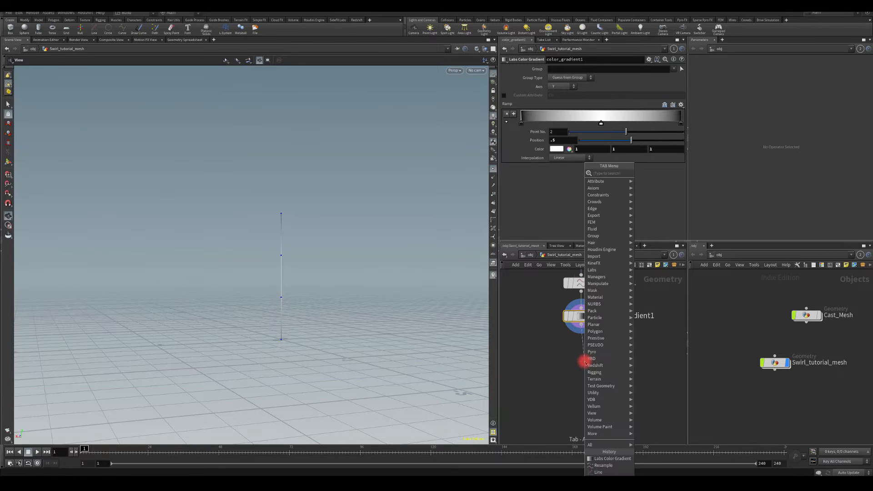
{"action": "type", "text": "gro"}
{"action": "key", "text": "Return"}
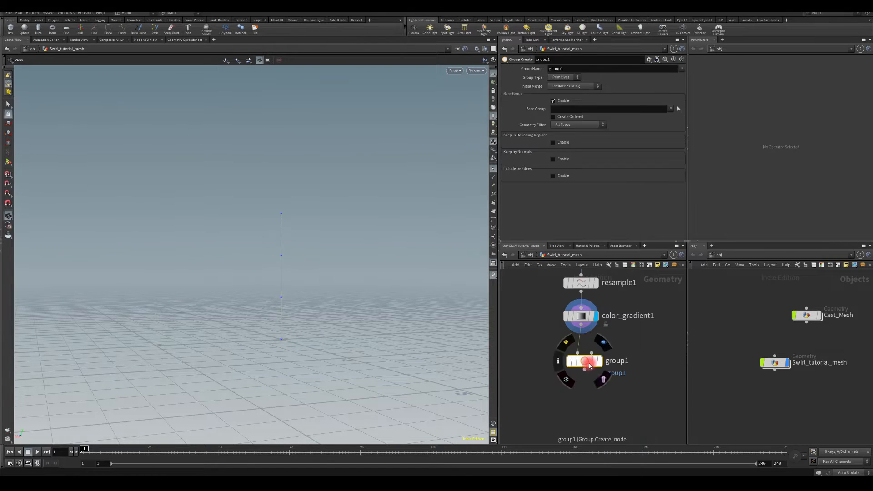
{"action": "left_click", "coordinate": [582, 358]}
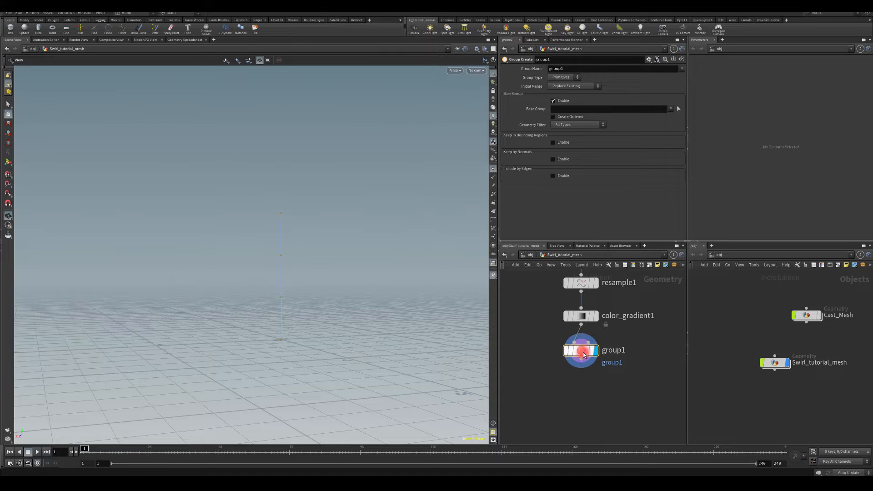
Disable the base group in group1 and enable a bounding box region with a Y size of 0.1
{"action": "left_click", "coordinate": [556, 144]}
{"action": "left_click", "coordinate": [563, 101]}
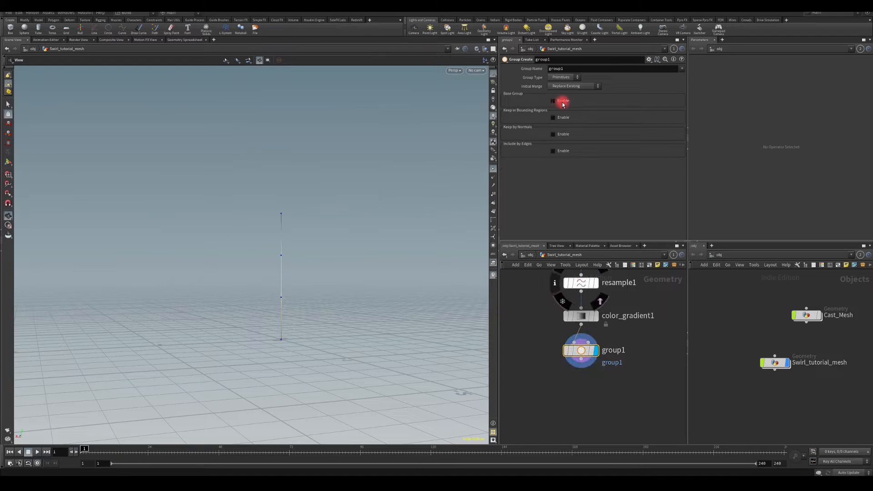
{"action": "left_click", "coordinate": [554, 118]}
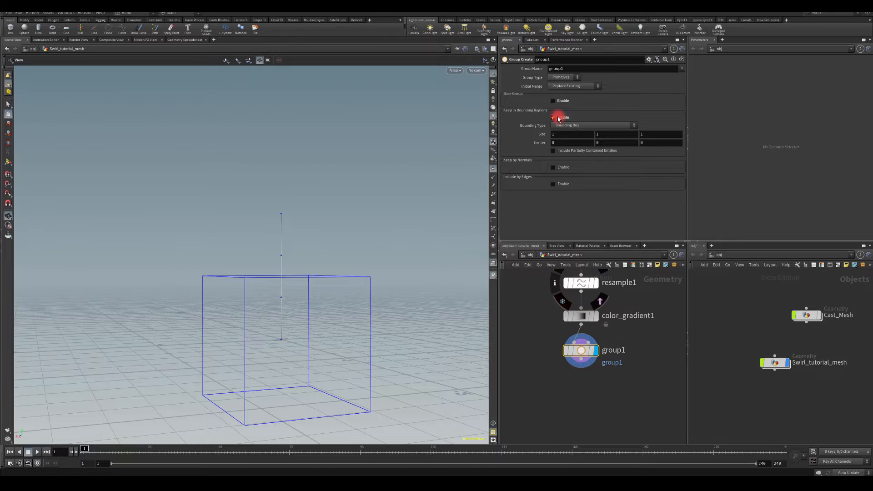
{"action": "middle_click_drag", "start_coordinate": [609, 136], "coordinate": [588, 136]}
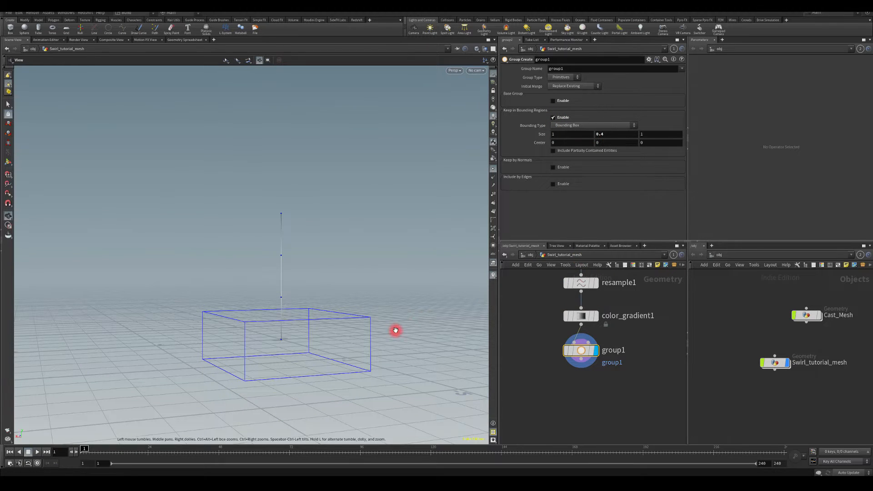
{"action": "mouse_move", "coordinate": [396, 330]}
{"action": "left_mouse_down"}
{"action": "mouse_move", "coordinate": [370, 312]}
{"action": "mouse_move", "coordinate": [341, 329]}
{"action": "mouse_move", "coordinate": [391, 324]}
{"action": "left_mouse_up"}
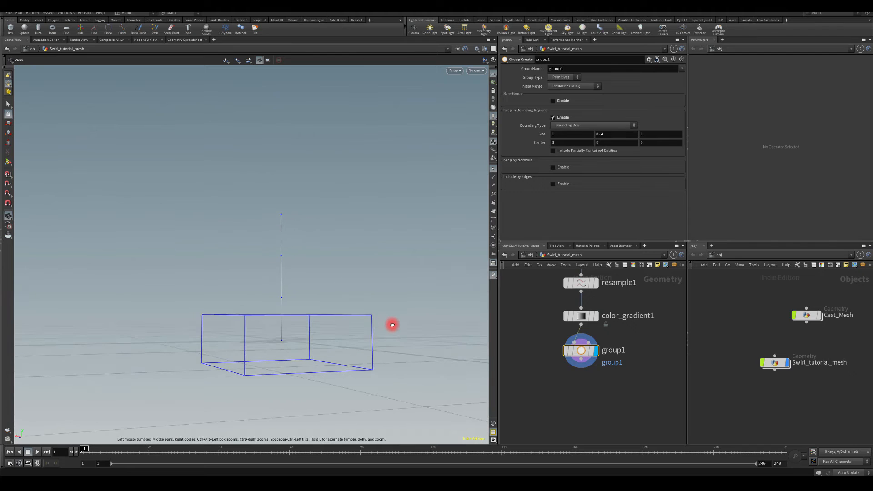
{"action": "double_click", "coordinate": [606, 134]}
{"action": "type", "text": ".1"}
{"action": "key", "text": "Return"}
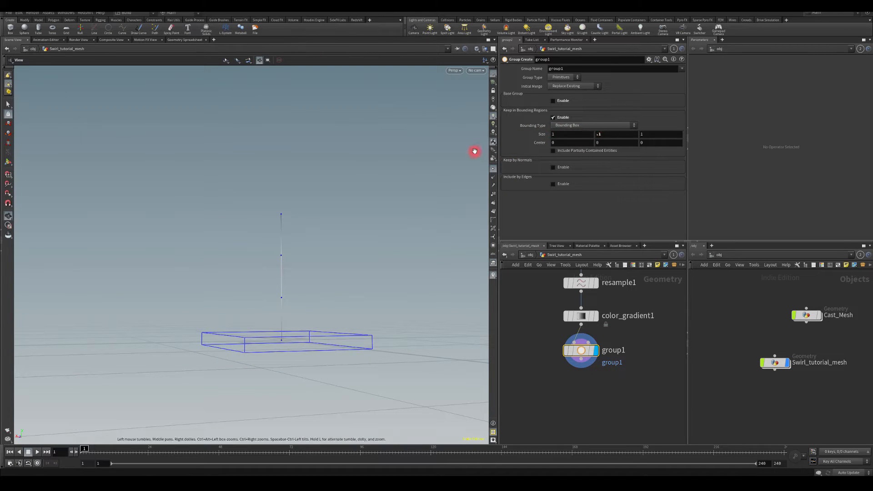
{"action": "mouse_move", "coordinate": [416, 150]}
{"action": "left_mouse_down"}
{"action": "mouse_move", "coordinate": [418, 160]}
{"action": "mouse_move", "coordinate": [430, 141]}
{"action": "left_mouse_up"}
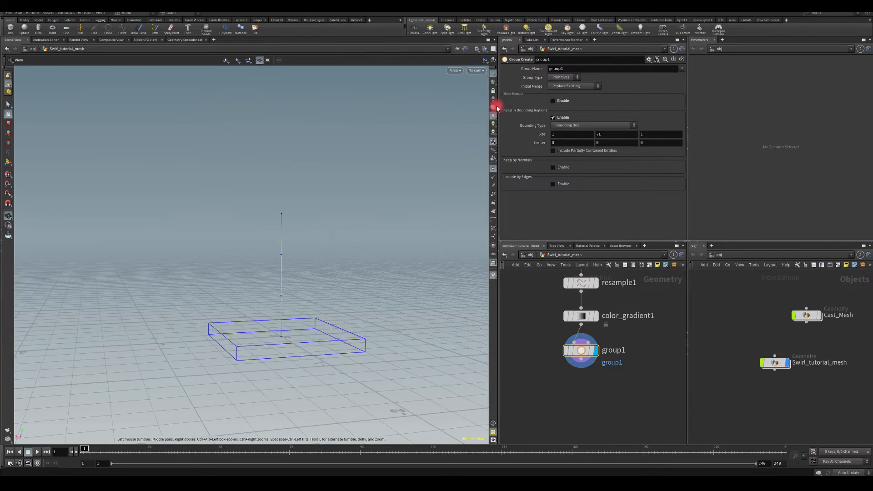
Set the group type of group1 to Points and check the bounding box around the line's base
{"action": "left_click", "coordinate": [552, 78]}
{"action": "left_click", "coordinate": [559, 88]}
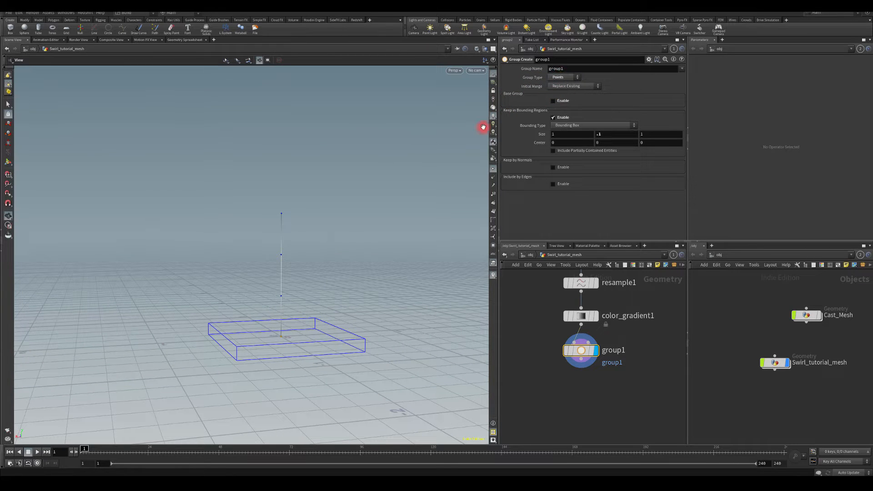
{"action": "left_click_drag", "start_coordinate": [372, 212], "coordinate": [259, 316]}
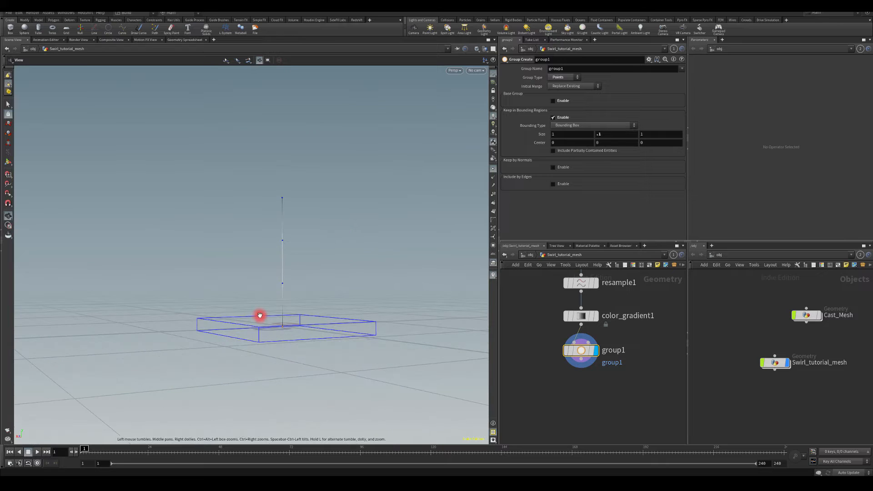
Rename the point group in group1 to Bottom_point
{"action": "left_click_drag", "start_coordinate": [353, 341], "coordinate": [349, 346]}
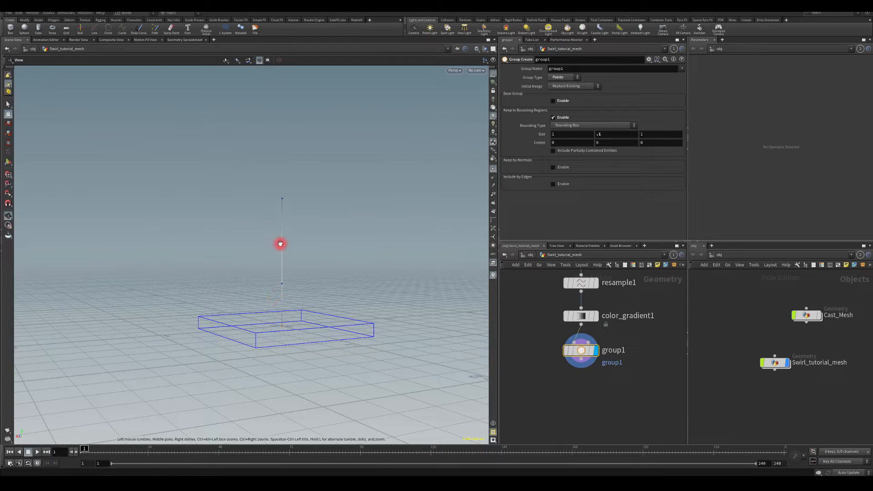
{"action": "left_click", "coordinate": [493, 170]}
{"action": "double_click", "coordinate": [553, 69]}
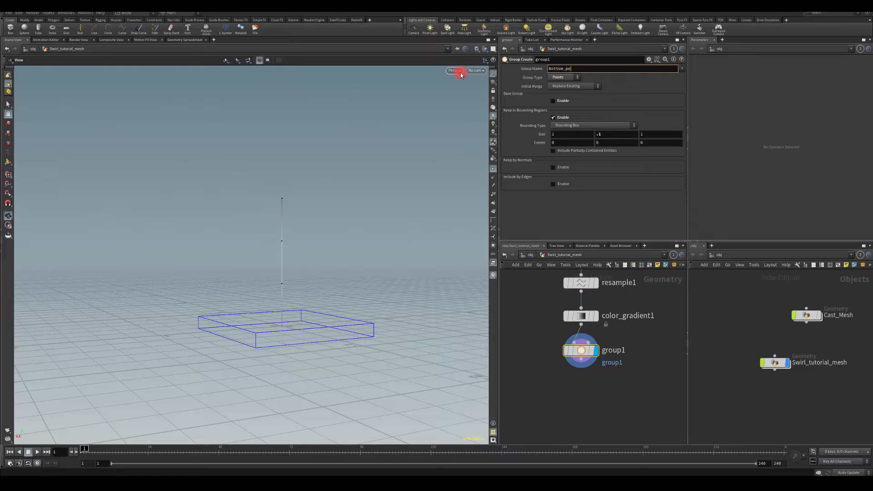
{"action": "key", "text": "Return"}
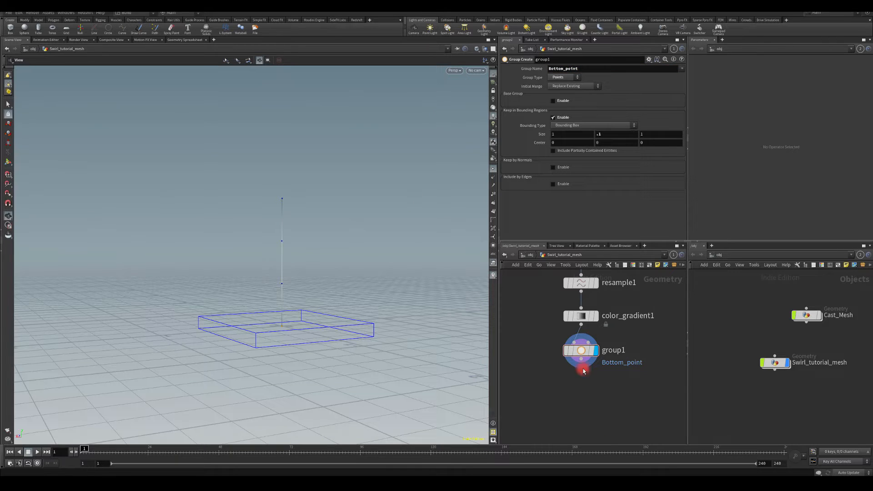
Add a Point Jitter node below group1, connected to its output, and display it
{"action": "mouse_move", "coordinate": [578, 371]}
{"action": "middle_click_drag", "start_coordinate": [571, 422], "coordinate": [572, 375]}
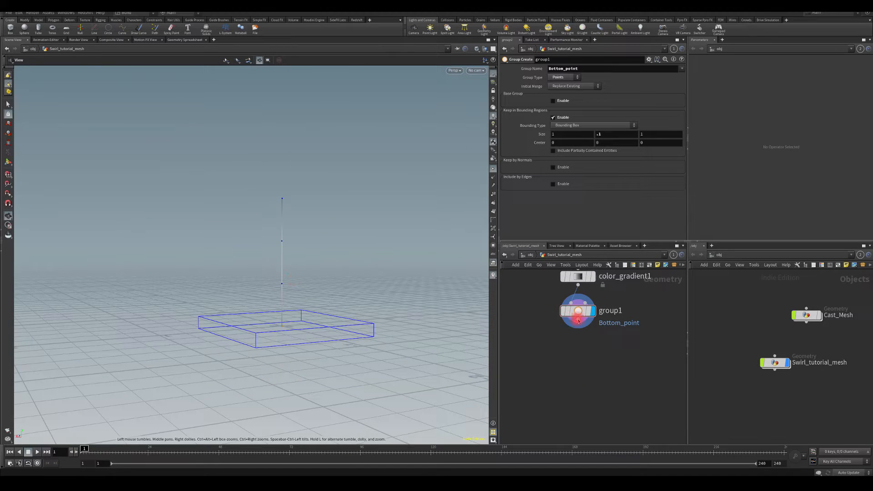
{"action": "left_click_drag", "start_coordinate": [578, 328], "coordinate": [578, 363]}
{"action": "type", "text": "point ji"}
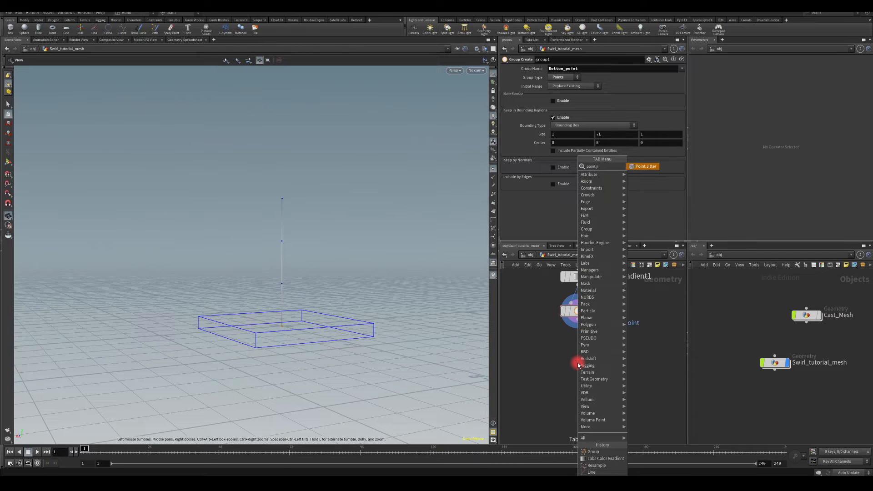
{"action": "key", "text": "Return"}
{"action": "left_click", "coordinate": [593, 363]}
{"action": "left_click_drag", "start_coordinate": [579, 367], "coordinate": [579, 350]}
{"action": "left_click", "coordinate": [256, 224]}
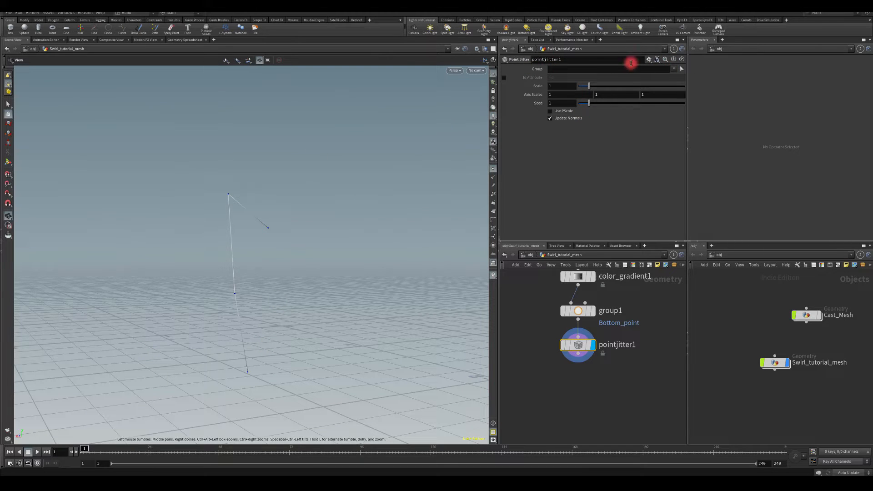
Set the Point Jitter group to !Bottom_point so the base point is excluded, and check the line from several angles
{"action": "left_click", "coordinate": [675, 77]}
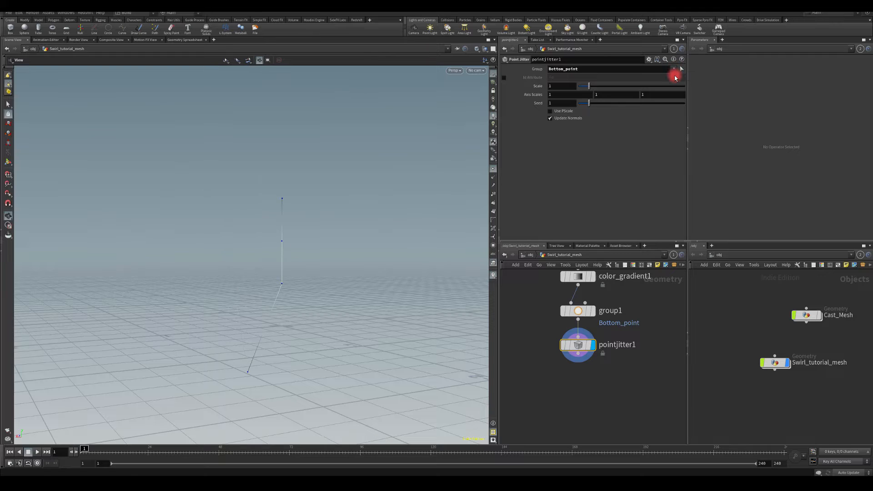
{"action": "left_click", "coordinate": [590, 69]}
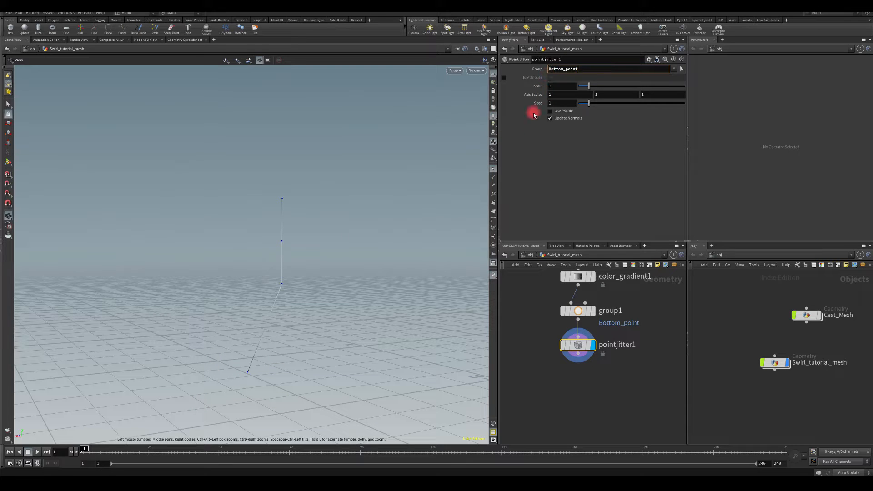
{"action": "type", "text": "!"}
{"action": "key", "text": "Return"}
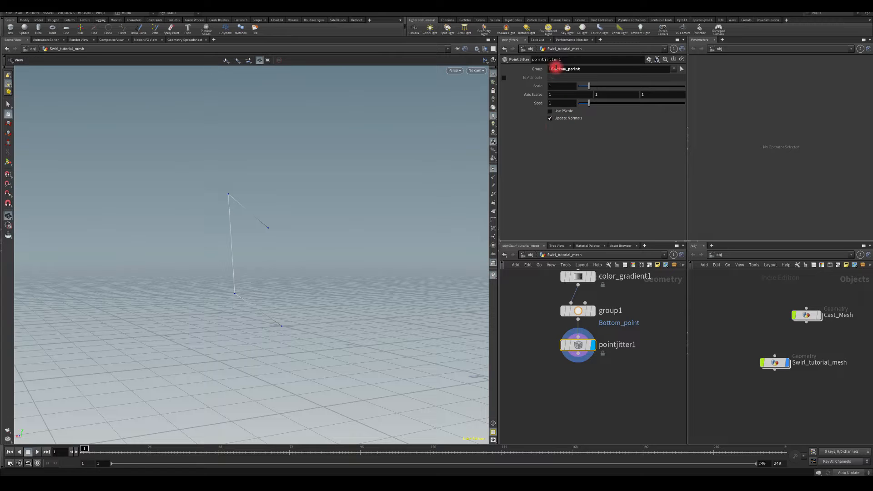
{"action": "left_click_drag", "start_coordinate": [310, 301], "coordinate": [239, 286]}
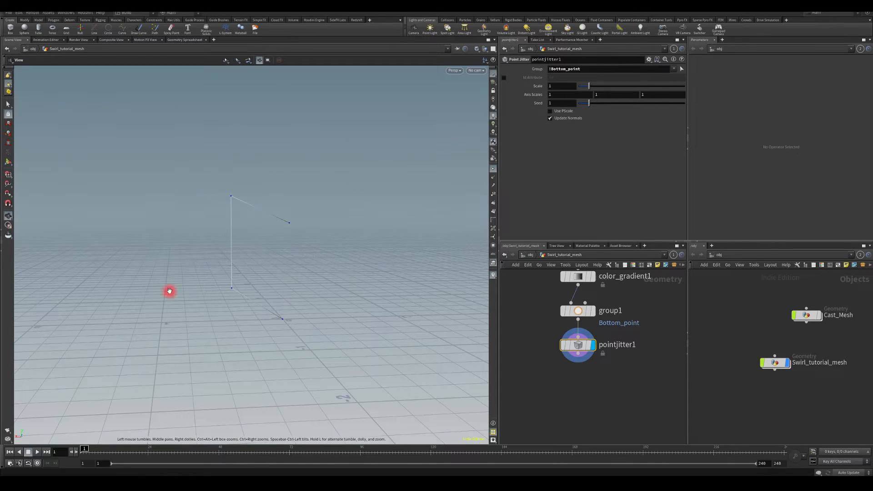
{"action": "left_click_drag", "start_coordinate": [256, 318], "coordinate": [290, 290]}
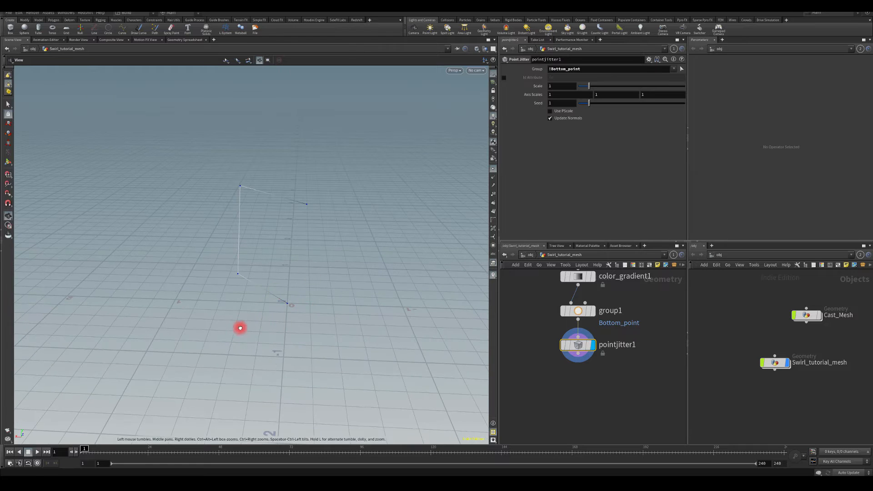
{"action": "left_click_drag", "start_coordinate": [239, 327], "coordinate": [245, 315]}
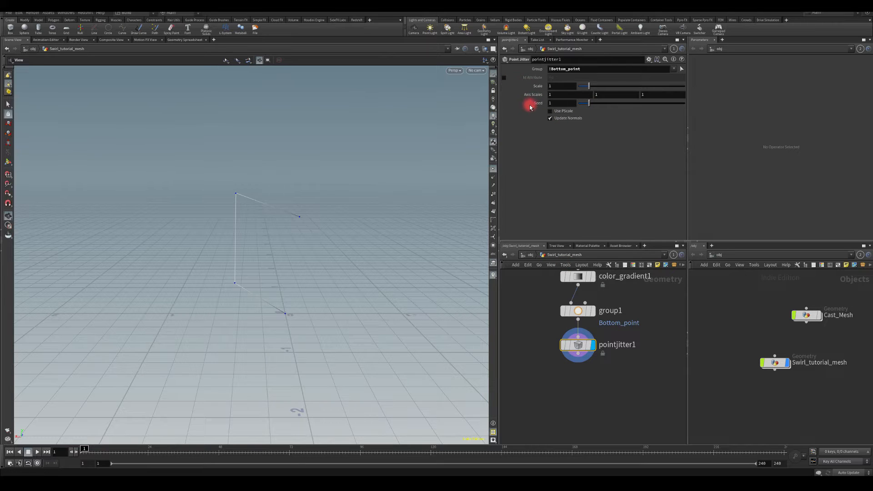
Set all three axis scales of pointjitter1 to 0
{"action": "left_click", "coordinate": [551, 94]}
{"action": "left_click_drag", "start_coordinate": [551, 94], "coordinate": [541, 94]}
{"action": "type", "text": "0"}
{"action": "left_click_drag", "start_coordinate": [603, 94], "coordinate": [551, 93]}
{"action": "type", "text": "0"}
{"action": "left_click_drag", "start_coordinate": [664, 93], "coordinate": [633, 94]}
{"action": "type", "text": "0"}
{"action": "key", "text": "Return"}
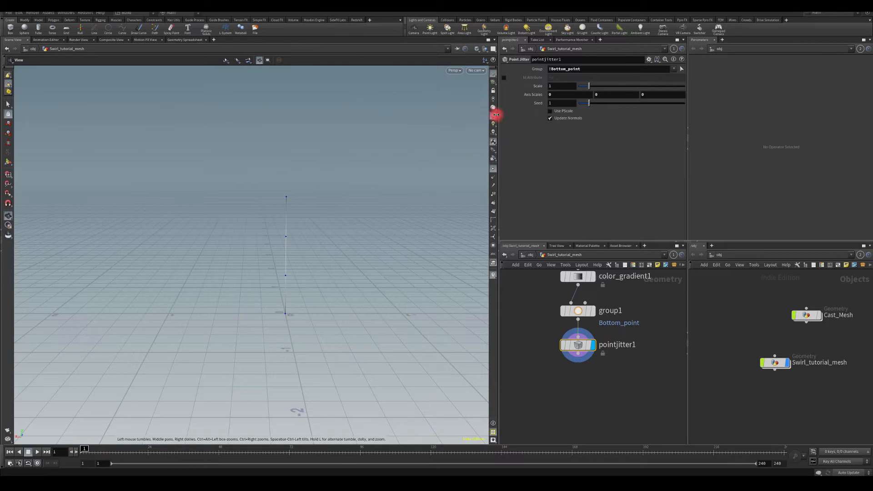
Set the X axis scale of pointjitter1 to 1 and check the line's sideways jitter
{"action": "left_click_drag", "start_coordinate": [554, 94], "coordinate": [502, 94]}
{"action": "type", "text": "1"}
{"action": "key", "text": "Return"}
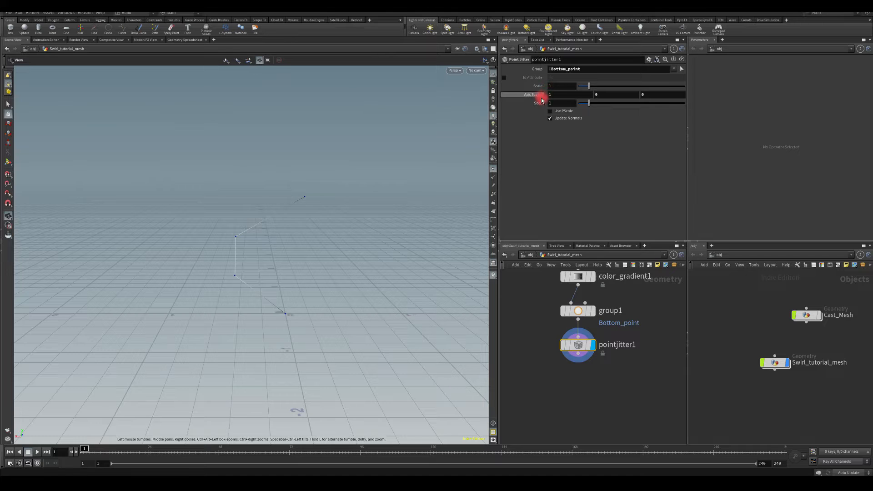
{"action": "left_click_drag", "start_coordinate": [237, 179], "coordinate": [286, 200]}
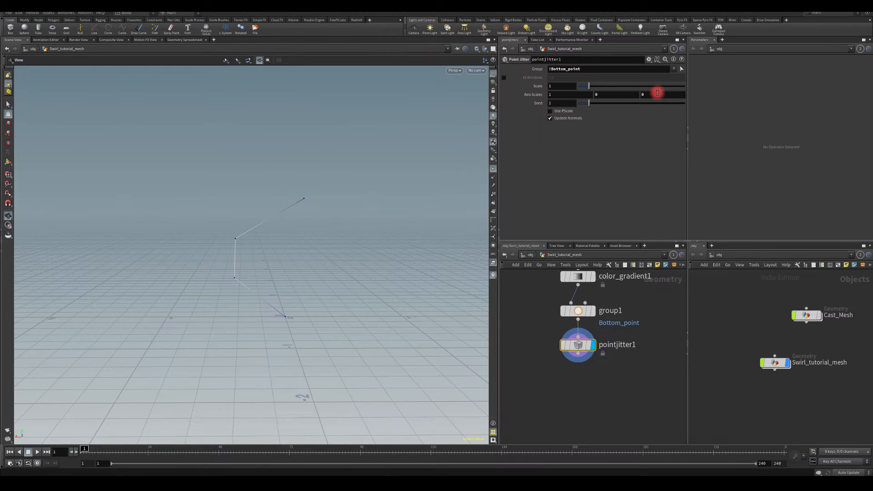
Try a smaller overall jitter scale on pointjitter1 and set it back to 1
{"action": "left_click_drag", "start_coordinate": [583, 92], "coordinate": [468, 73]}
{"action": "type", "text": "1"}
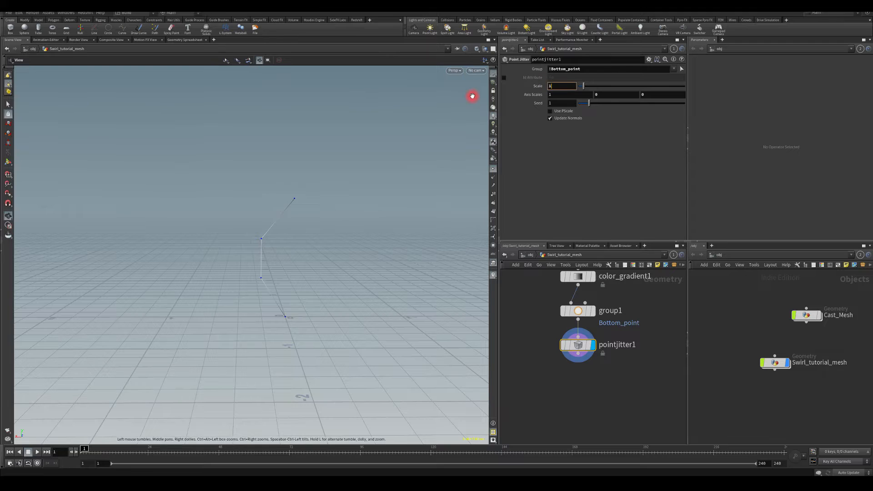
{"action": "key", "text": "Return"}
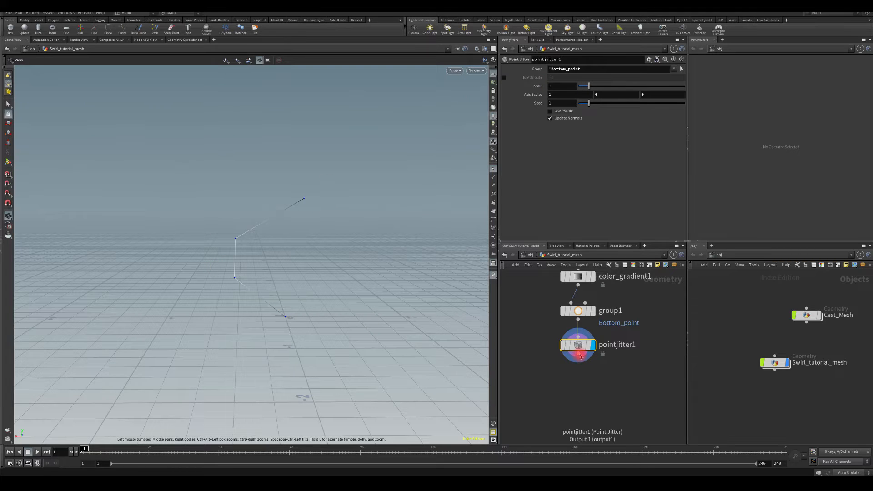
Add a Smooth node below pointjitter1, connected to its output, and display it
{"action": "left_click_drag", "start_coordinate": [581, 356], "coordinate": [577, 375]}
{"action": "type", "text": "smoo"}
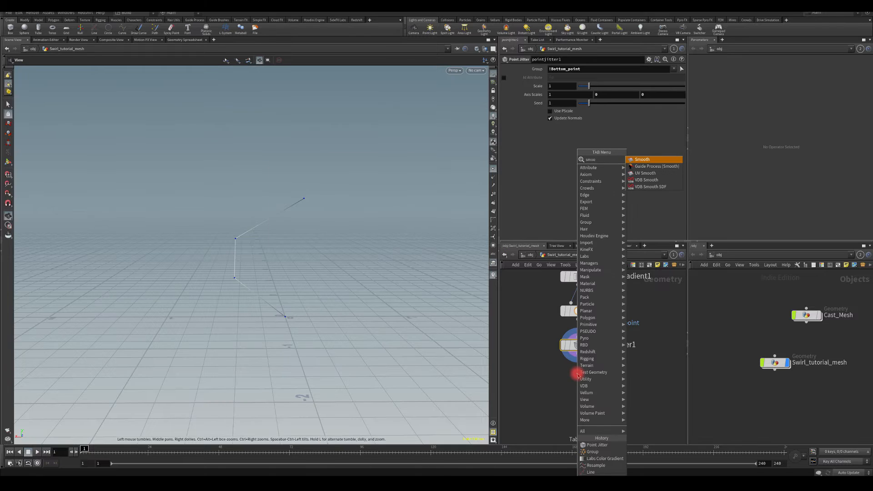
{"action": "key", "text": "Return"}
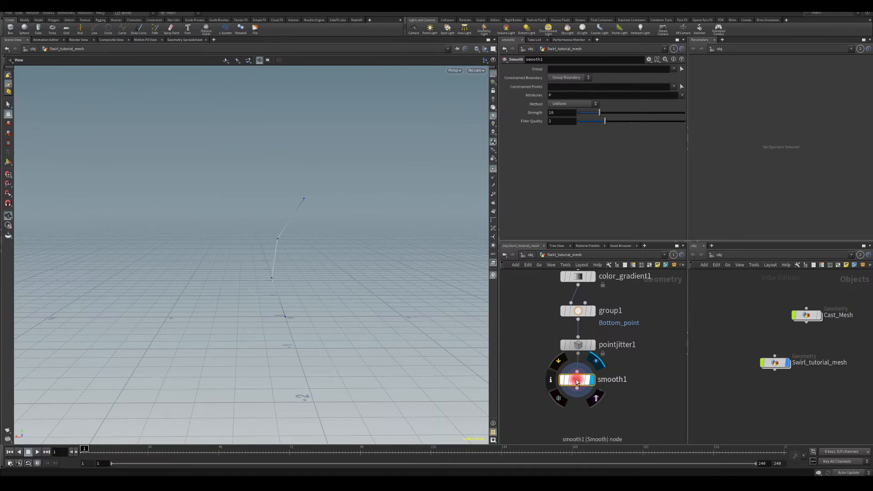
{"action": "left_click", "coordinate": [577, 375]}
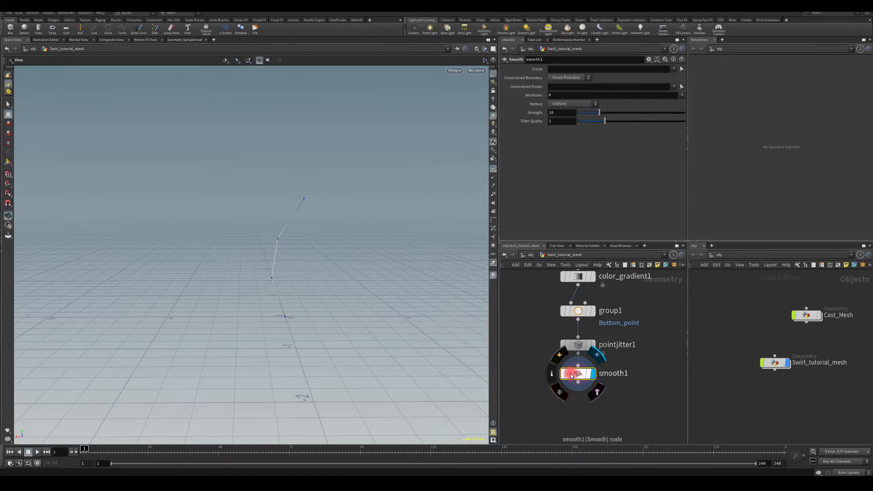
{"action": "mouse_move", "coordinate": [337, 280]}
{"action": "left_mouse_down"}
{"action": "mouse_move", "coordinate": [282, 263]}
{"action": "mouse_move", "coordinate": [327, 278]}
{"action": "left_mouse_up"}
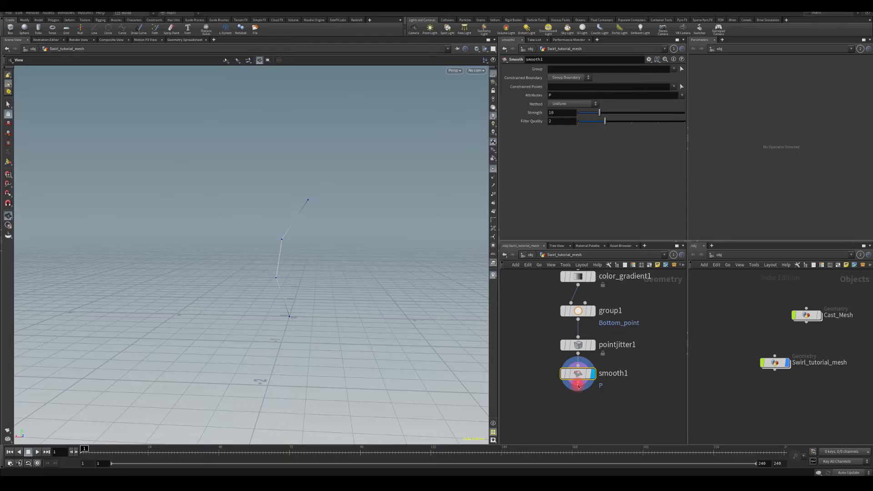
Add a second Resample node below smooth1, connected to its output, and display it
{"action": "left_click_drag", "start_coordinate": [579, 386], "coordinate": [579, 414]}
{"action": "type", "text": "resa"}
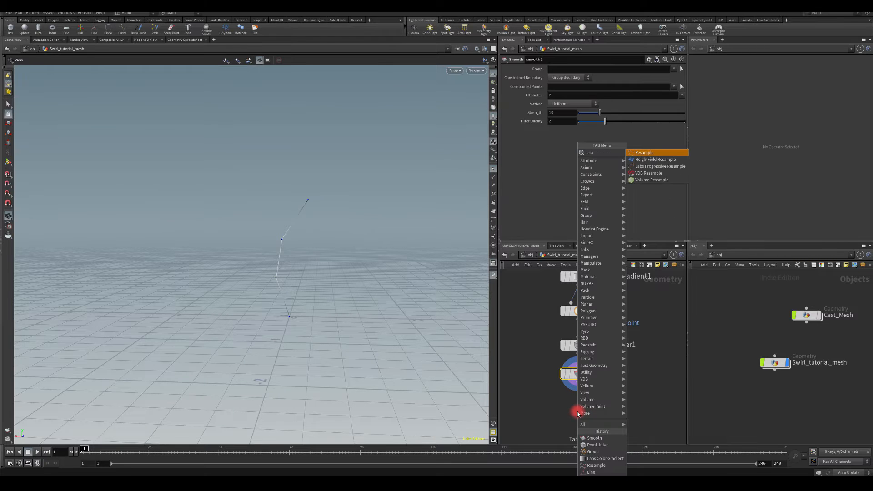
{"action": "key", "text": "Return"}
{"action": "left_click", "coordinate": [577, 412]}
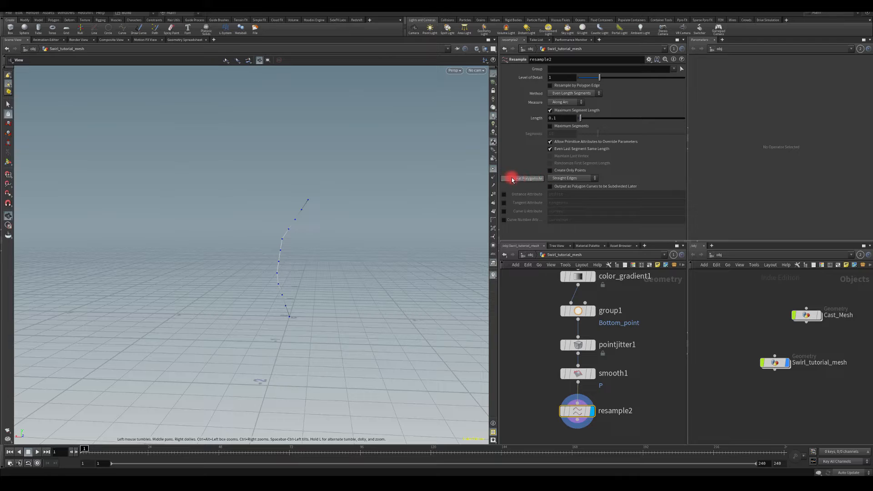
In resample2, treat polygons as Subdivision Curves and limit by Maximum Segments instead of Maximum Segment Length
{"action": "left_click", "coordinate": [568, 178]}
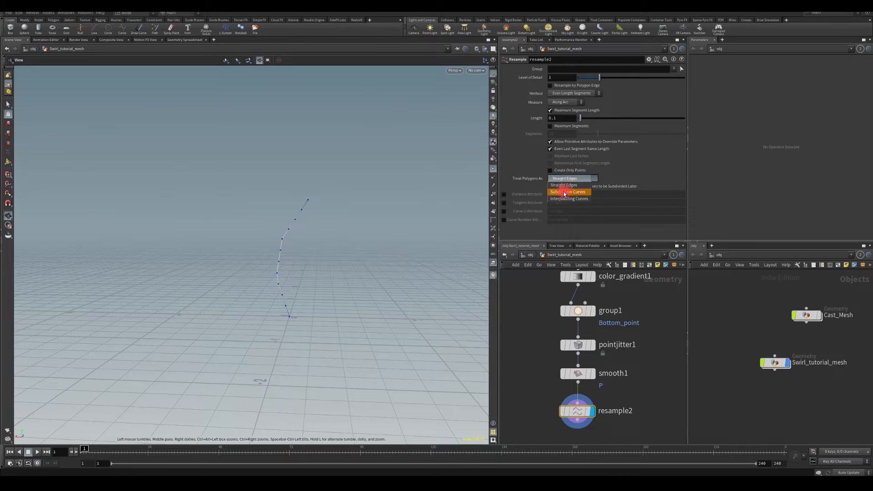
{"action": "left_click", "coordinate": [565, 193]}
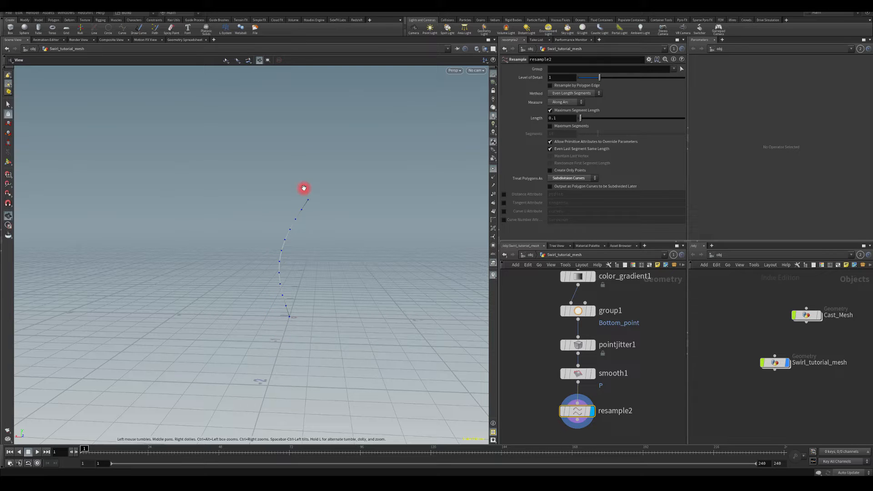
{"action": "left_click", "coordinate": [555, 110]}
{"action": "left_click", "coordinate": [552, 126]}
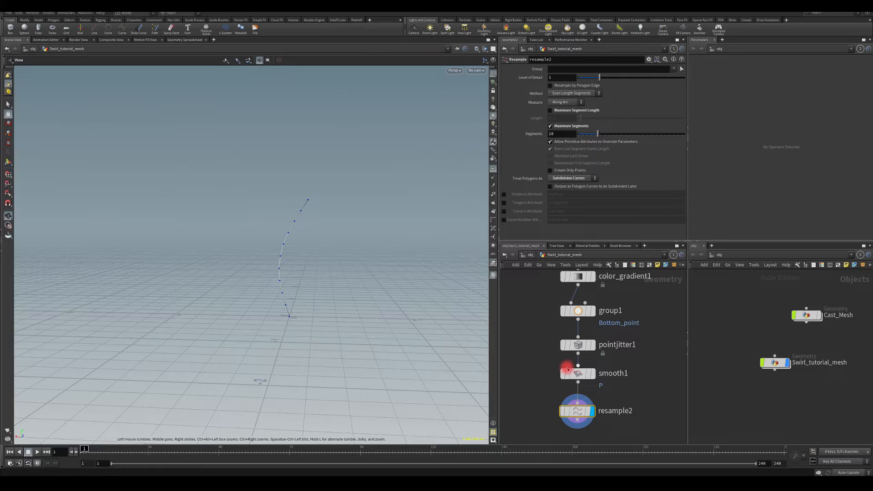
{"action": "middle_click_drag", "start_coordinate": [533, 394], "coordinate": [553, 281]}
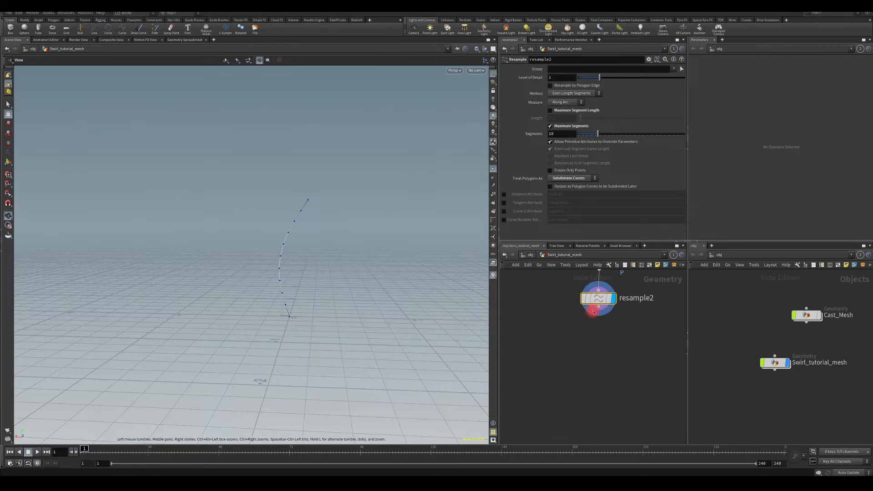
{"action": "left_click_drag", "start_coordinate": [598, 308], "coordinate": [573, 356]}
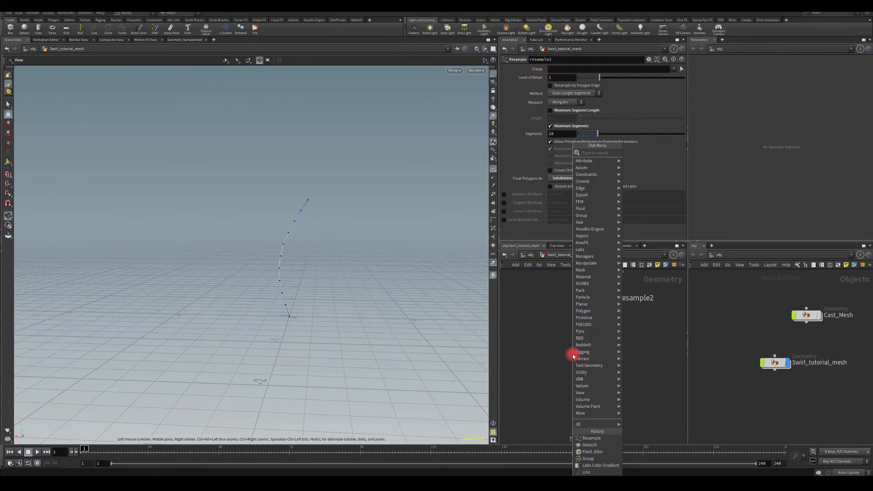
{"action": "type", "text": "curve sw"}
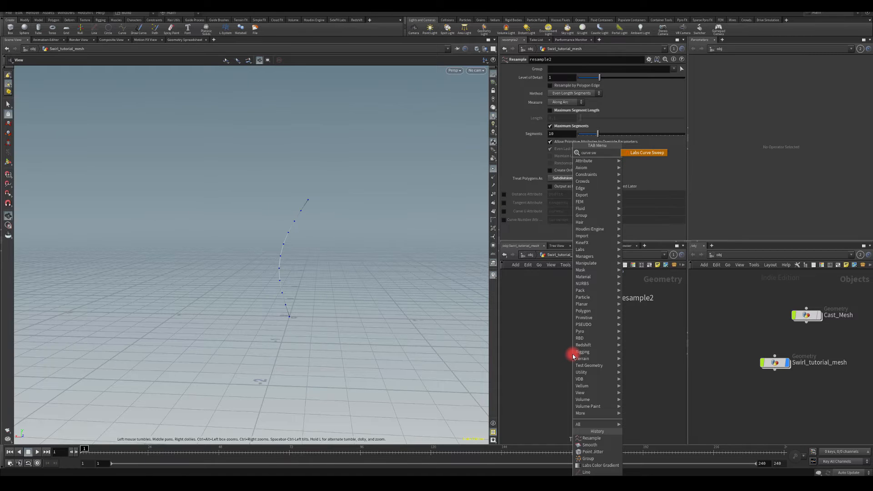
{"action": "key", "text": "Return"}
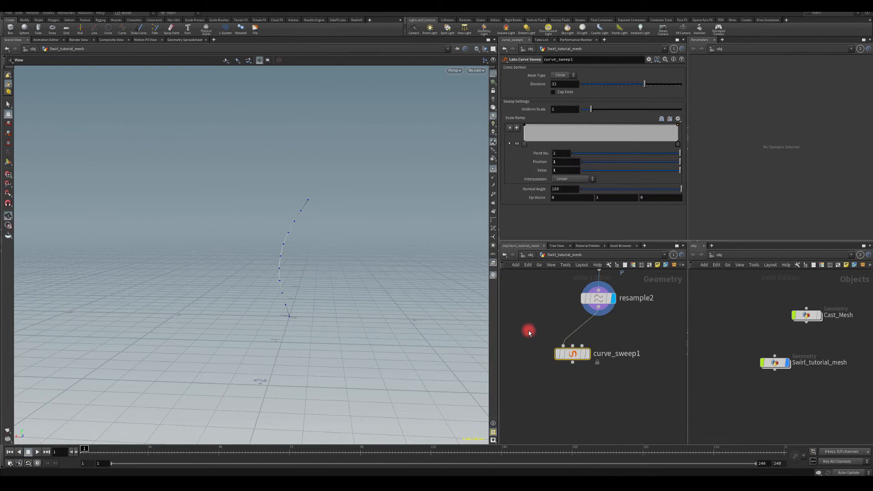
{"action": "key", "text": "Delete"}
Add a Labs Curve Sweep node below resample2, connected to its output, and display it
{"action": "left_click", "coordinate": [599, 307]}
{"action": "key", "text": "Tab"}
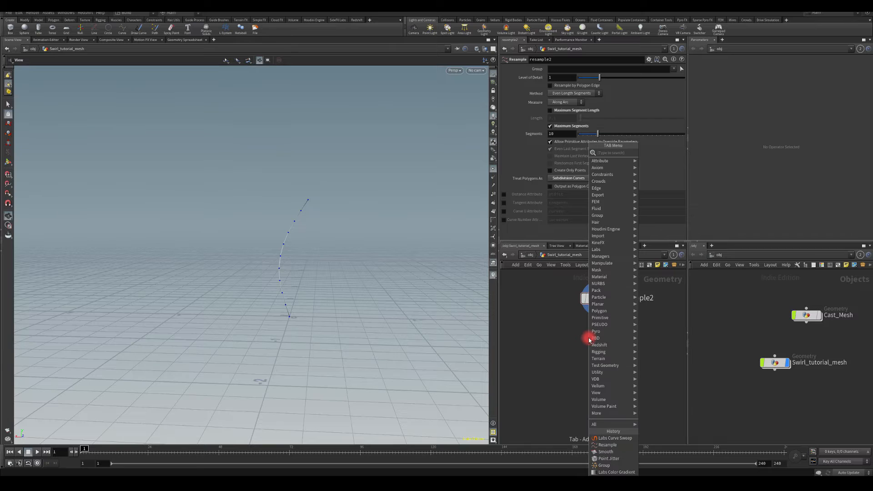
{"action": "type", "text": "curve sw"}
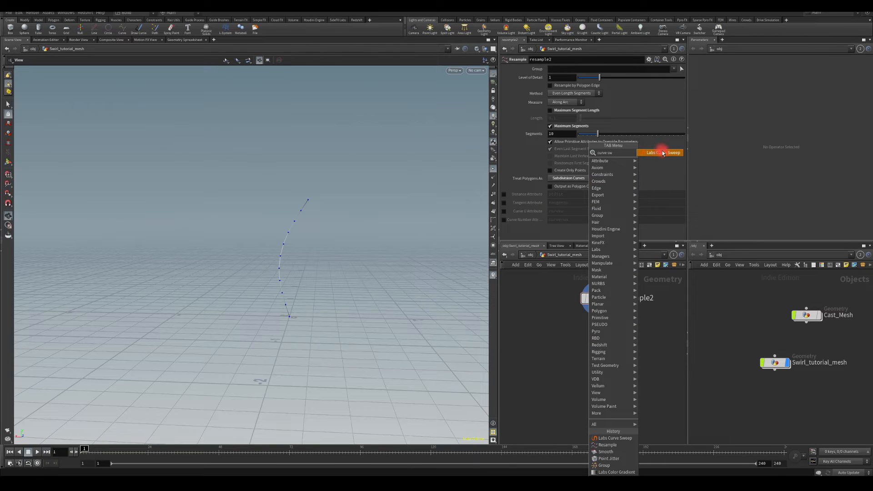
{"action": "left_click", "coordinate": [669, 153]}
{"action": "left_click", "coordinate": [589, 338]}
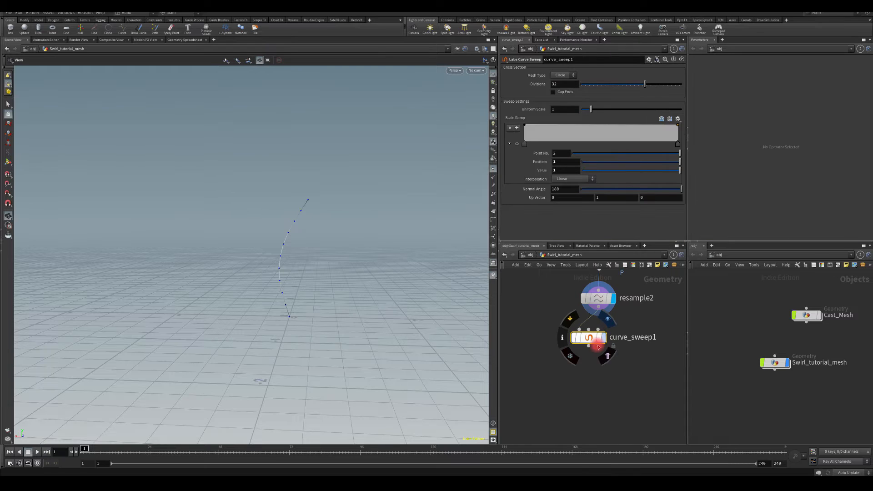
{"action": "left_click_drag", "start_coordinate": [592, 344], "coordinate": [575, 362]}
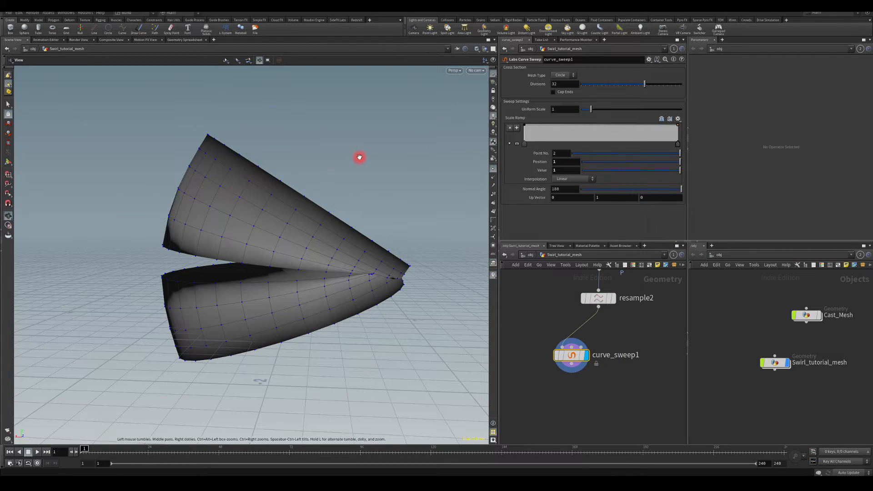
Set the cross-section mesh type of curve_sweep1 to Line
{"action": "left_click", "coordinate": [562, 75]}
{"action": "left_click", "coordinate": [557, 90]}
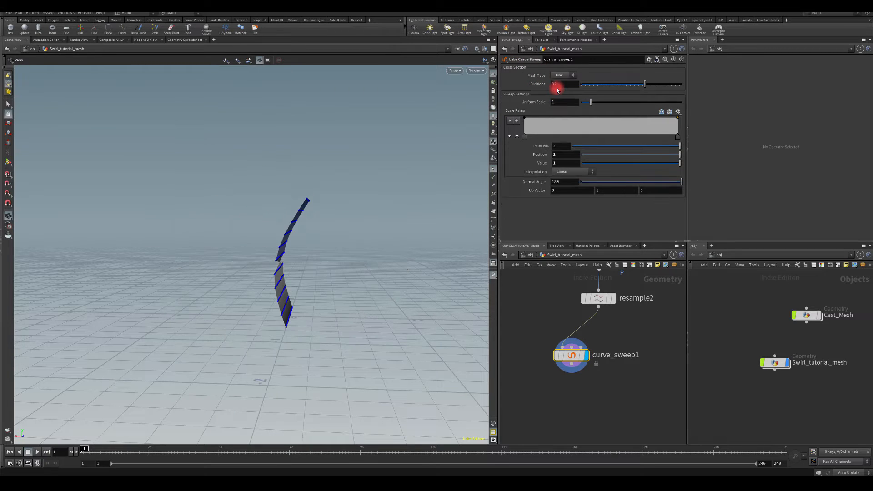
Taper the sweep's start by setting the first scale ramp point's value to 0.1 in curve_sweep1
{"action": "left_click_drag", "start_coordinate": [328, 261], "coordinate": [290, 251]}
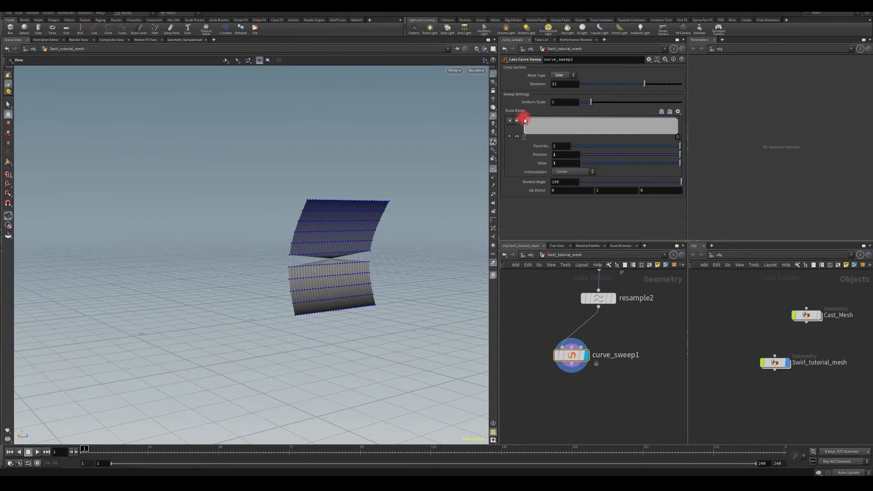
{"action": "left_click_drag", "start_coordinate": [524, 118], "coordinate": [517, 135]}
{"action": "mouse_move", "coordinate": [287, 262]}
{"action": "left_mouse_down"}
{"action": "mouse_move", "coordinate": [277, 277]}
{"action": "mouse_move", "coordinate": [287, 269]}
{"action": "left_mouse_up"}
{"action": "right_click_drag", "start_coordinate": [288, 268], "coordinate": [305, 150]}
{"action": "left_click_drag", "start_coordinate": [314, 273], "coordinate": [348, 277]}
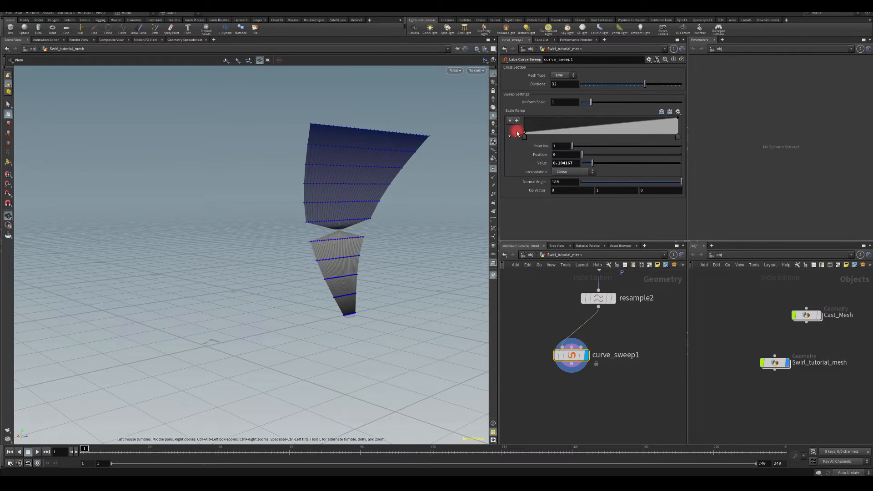
{"action": "left_click_drag", "start_coordinate": [573, 163], "coordinate": [489, 163]}
{"action": "type", "text": ".1"}
{"action": "key", "text": "Return"}
{"action": "mouse_move", "coordinate": [420, 225]}
{"action": "left_mouse_down"}
{"action": "mouse_move", "coordinate": [400, 224]}
{"action": "mouse_move", "coordinate": [416, 222]}
{"action": "left_mouse_up"}
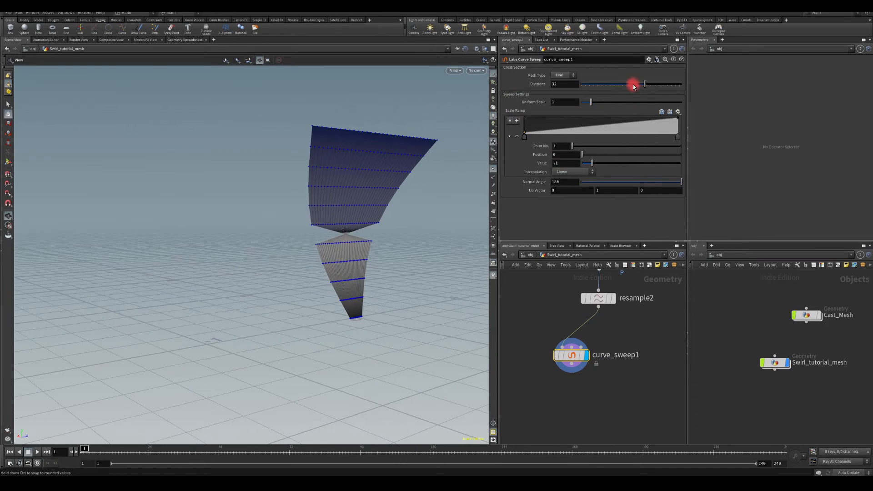
Set curve_sweep1 to 3 divisions, a uniform scale of 1.05 and an up vector of 1, 0, 0
{"action": "left_click_drag", "start_coordinate": [634, 87], "coordinate": [593, 103]}
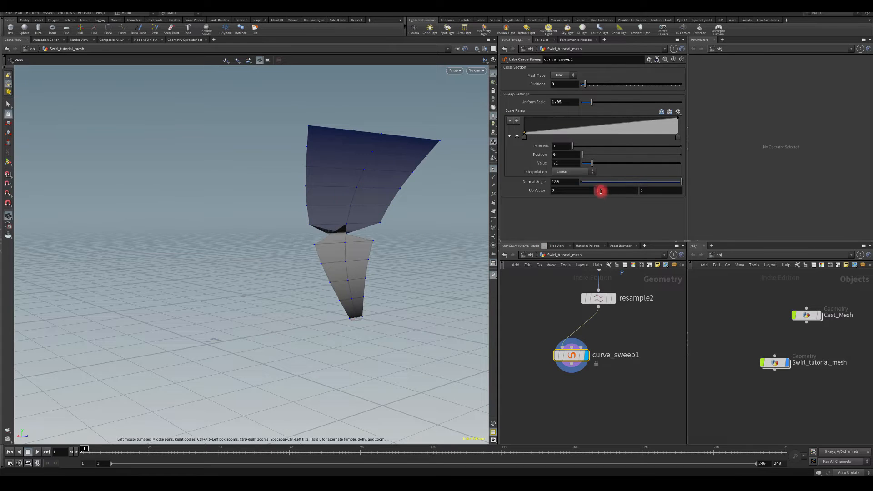
{"action": "left_click", "coordinate": [565, 190]}
{"action": "type", "text": "1"}
{"action": "left_click", "coordinate": [468, 190]}
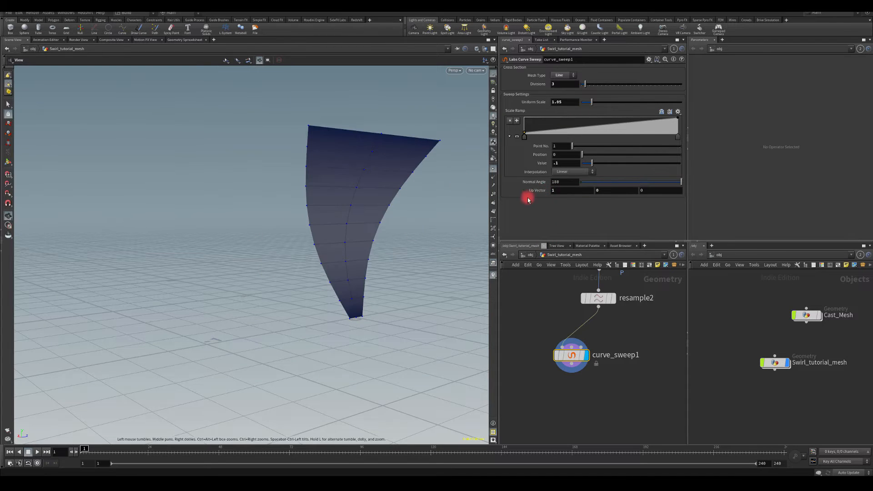
{"action": "left_click_drag", "start_coordinate": [287, 257], "coordinate": [508, 213]}
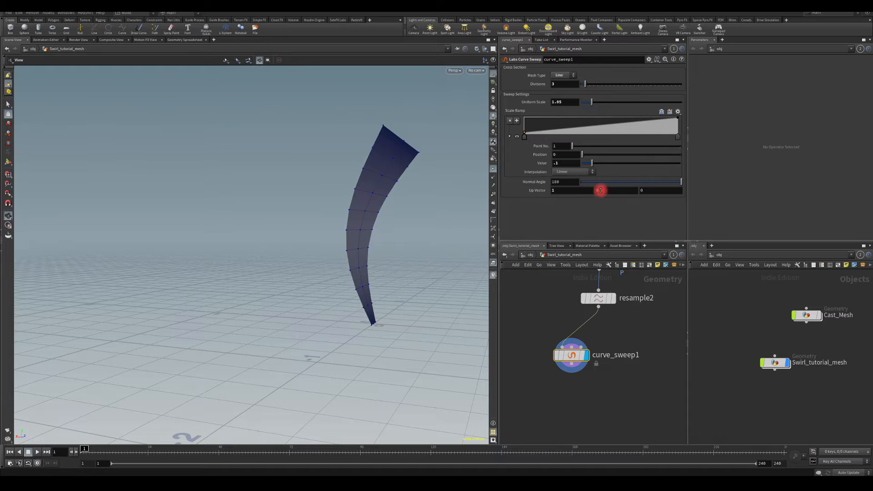
Try an up vector X component of 0 on curve_sweep1 and undo the change
{"action": "left_click", "coordinate": [561, 190]}
{"action": "type", "text": "0"}
{"action": "key", "text": "Return"}
{"action": "key", "text": "ctrl+z"}
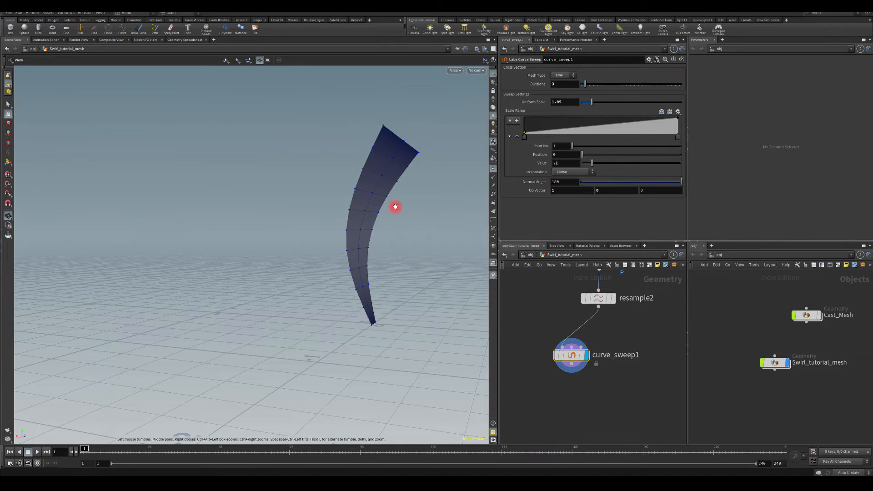
{"action": "left_click_drag", "start_coordinate": [395, 206], "coordinate": [323, 244]}
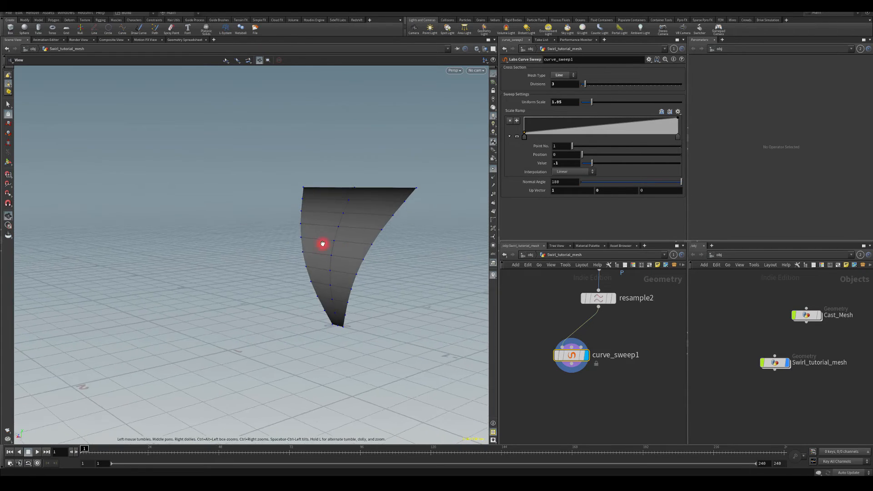
Change the interpolation of the scale ramp's start and end points to Bezier
{"action": "right_click", "coordinate": [524, 131]}
{"action": "mouse_move", "coordinate": [531, 136]}
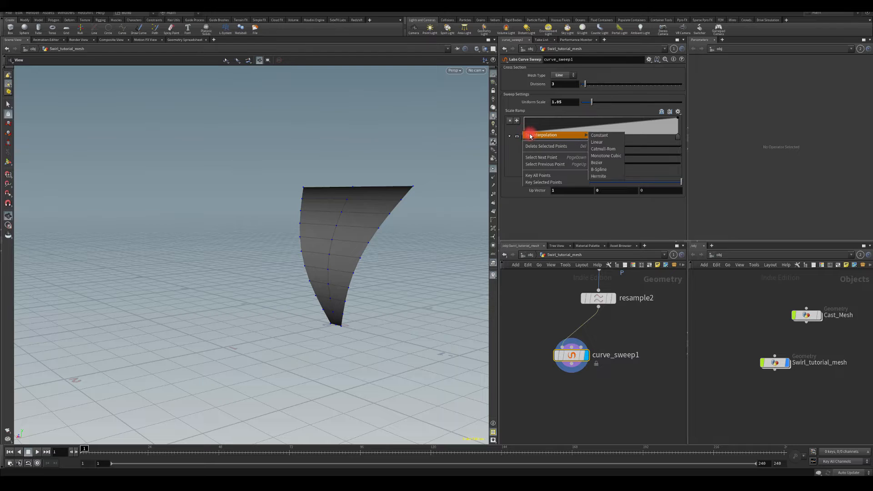
{"action": "left_click", "coordinate": [597, 162]}
{"action": "left_click", "coordinate": [677, 120]}
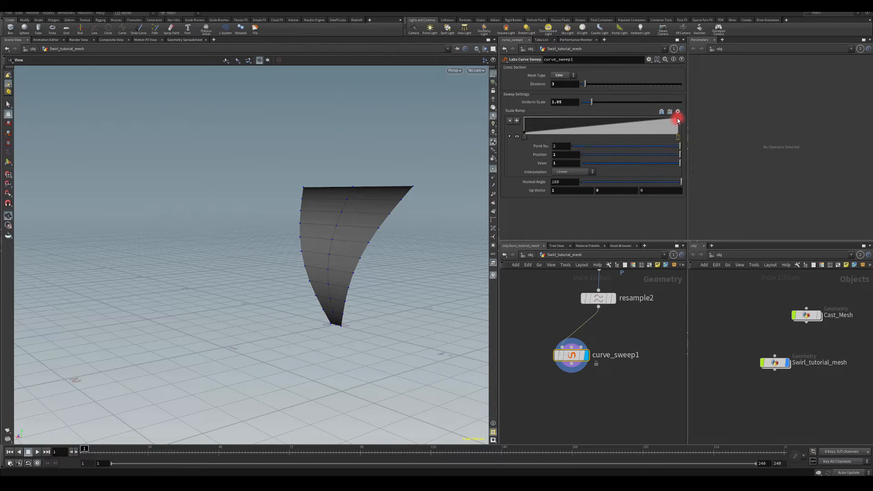
{"action": "right_click", "coordinate": [677, 120]}
{"action": "mouse_move", "coordinate": [682, 122]}
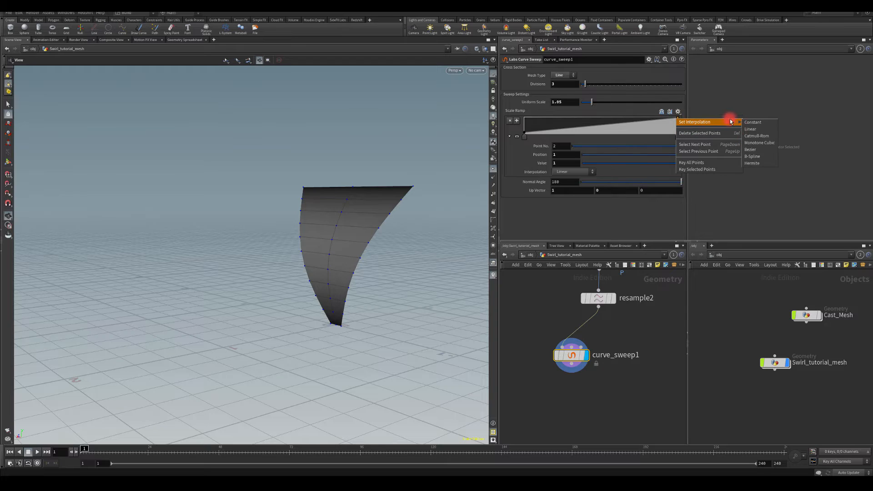
{"action": "left_click", "coordinate": [750, 149]}
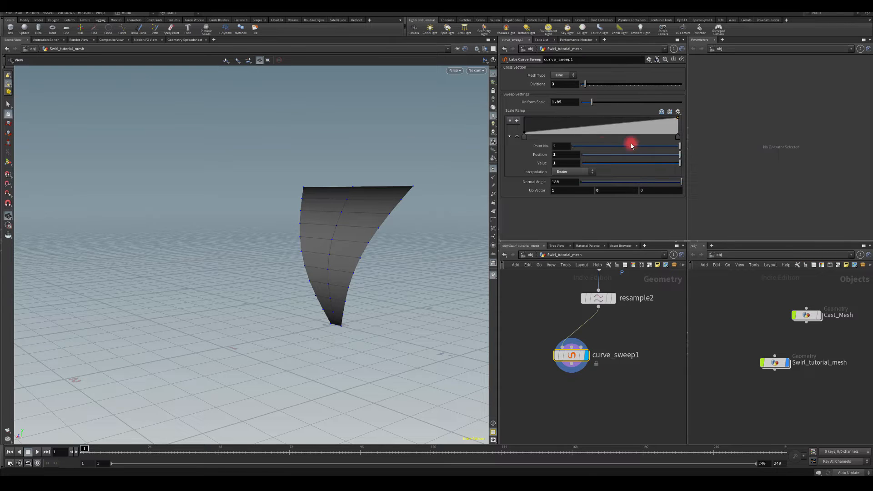
Try a middle Bezier point on the scale ramp at several positions, including 0.8 and about 0.23, and delete it
{"action": "left_click", "coordinate": [524, 133]}
{"action": "left_click_drag", "start_coordinate": [589, 128], "coordinate": [594, 126]}
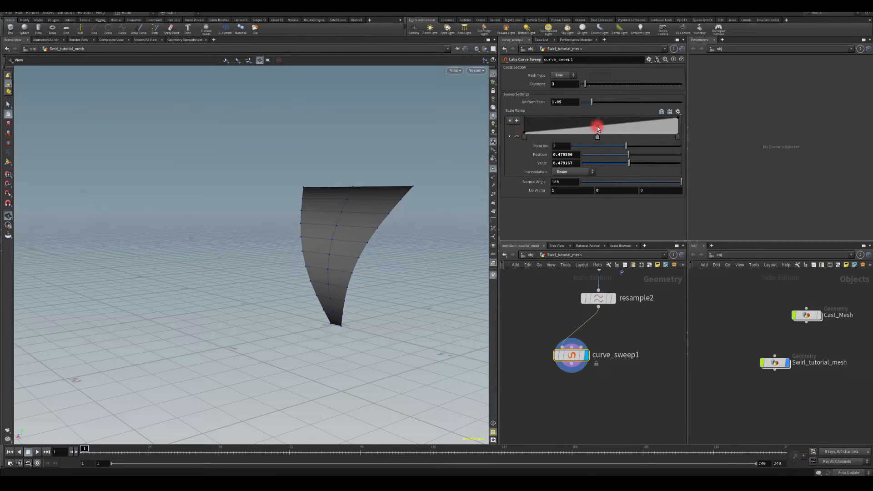
{"action": "right_click", "coordinate": [595, 127]}
{"action": "mouse_move", "coordinate": [636, 131]}
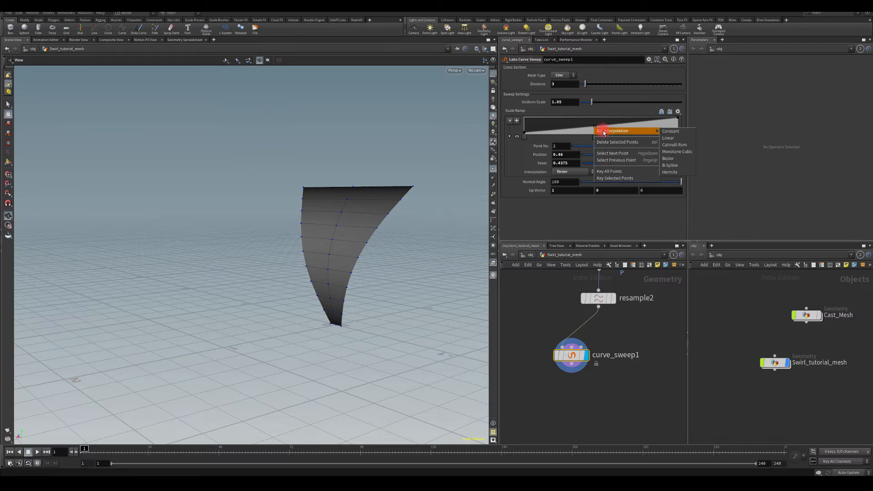
{"action": "left_click", "coordinate": [668, 158]}
{"action": "left_click_drag", "start_coordinate": [599, 129], "coordinate": [647, 127]}
{"action": "left_click_drag", "start_coordinate": [385, 213], "coordinate": [382, 280]}
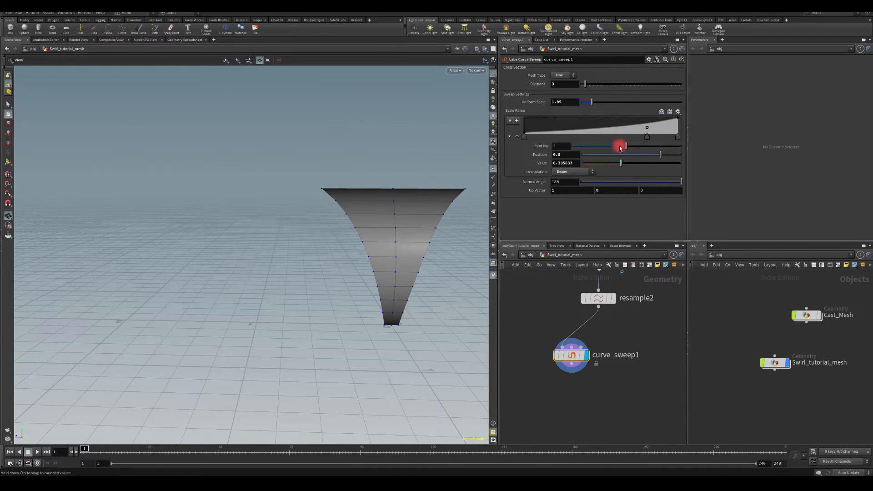
{"action": "left_click_drag", "start_coordinate": [611, 125], "coordinate": [559, 126]}
{"action": "left_click_drag", "start_coordinate": [397, 154], "coordinate": [314, 117]}
{"action": "key", "text": "Delete"}
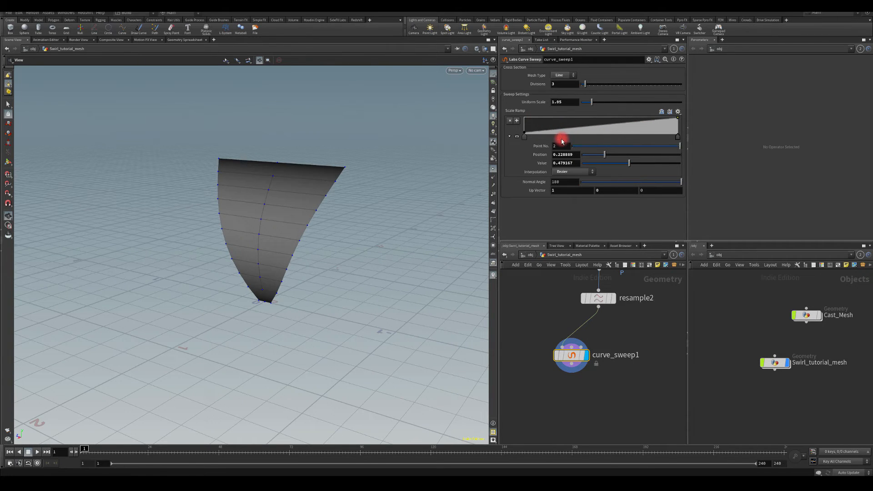
{"action": "left_click_drag", "start_coordinate": [272, 242], "coordinate": [328, 201]}
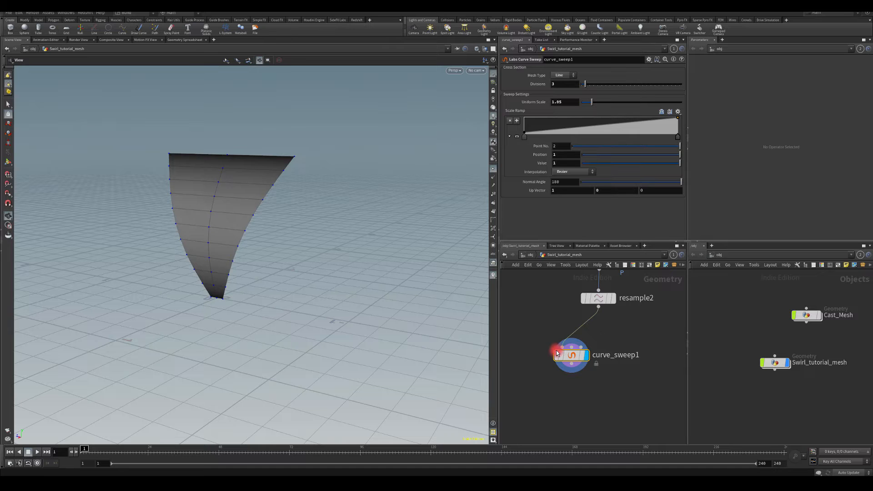
Switch the viewport to the UV view and examine how the swept strip's UVs fit the UV tile
{"action": "left_click_drag", "start_coordinate": [556, 353], "coordinate": [543, 345]}
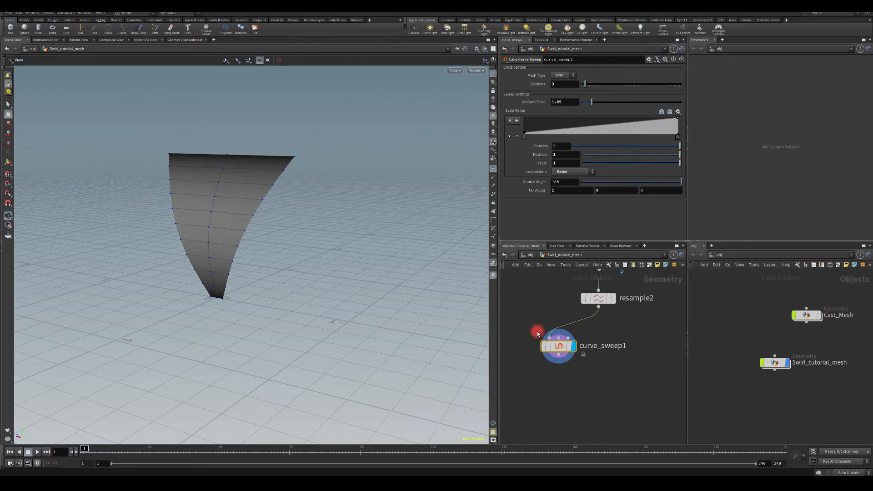
{"action": "left_click_drag", "start_coordinate": [392, 265], "coordinate": [239, 201]}
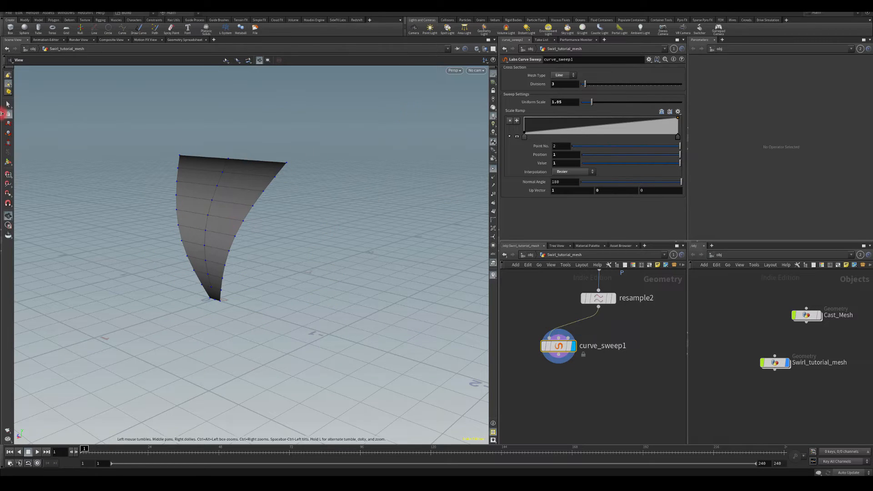
{"action": "left_click", "coordinate": [454, 70]}
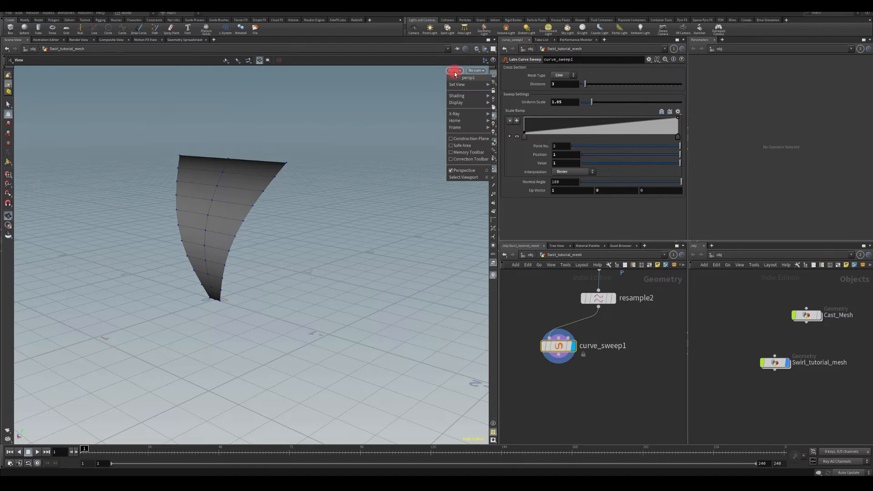
{"action": "mouse_move", "coordinate": [459, 85]}
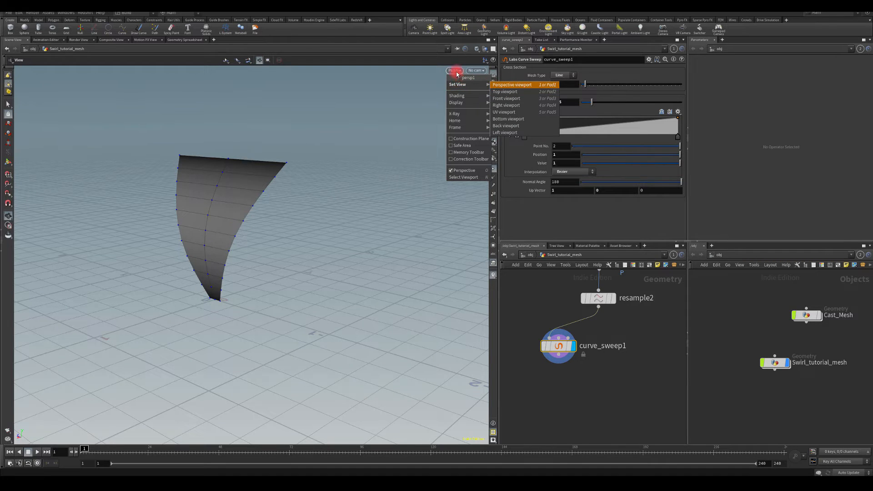
{"action": "left_click", "coordinate": [504, 112]}
{"action": "middle_click_drag", "start_coordinate": [445, 134], "coordinate": [412, 183]}
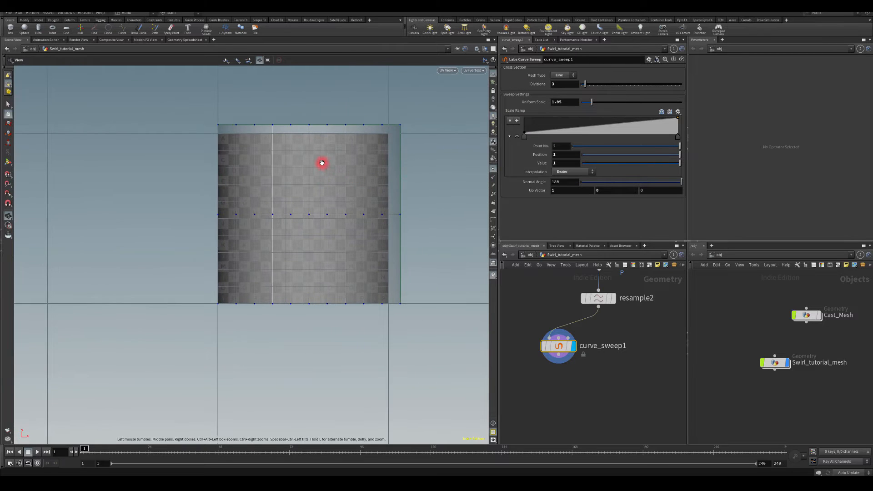
{"action": "right_click_drag", "start_coordinate": [321, 164], "coordinate": [218, 113]}
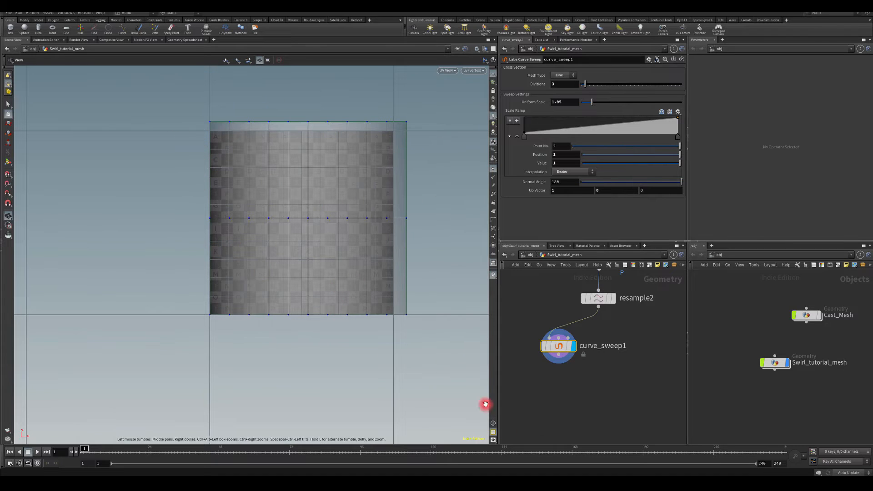
Try a displayed UV Layout node below curve_sweep1 to fit the strip's UVs, and delete the node
{"action": "middle_click_drag", "start_coordinate": [547, 379], "coordinate": [552, 338]}
{"action": "left_click", "coordinate": [563, 312]}
{"action": "key", "text": "Tab"}
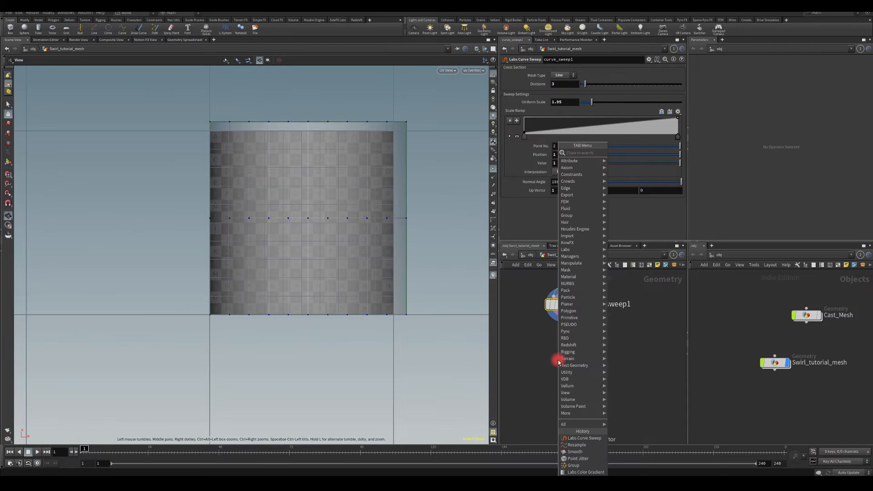
{"action": "type", "text": "uv la"}
{"action": "key", "text": "Return"}
{"action": "left_click", "coordinate": [558, 359]}
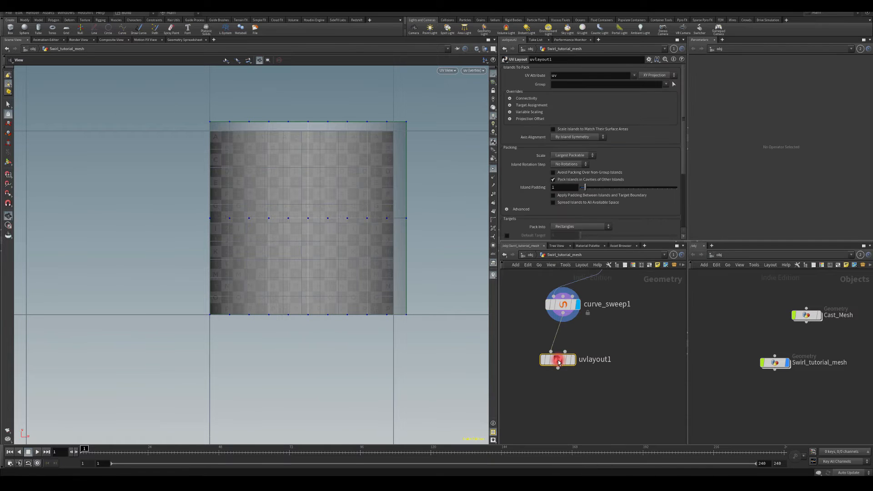
{"action": "left_click", "coordinate": [570, 364]}
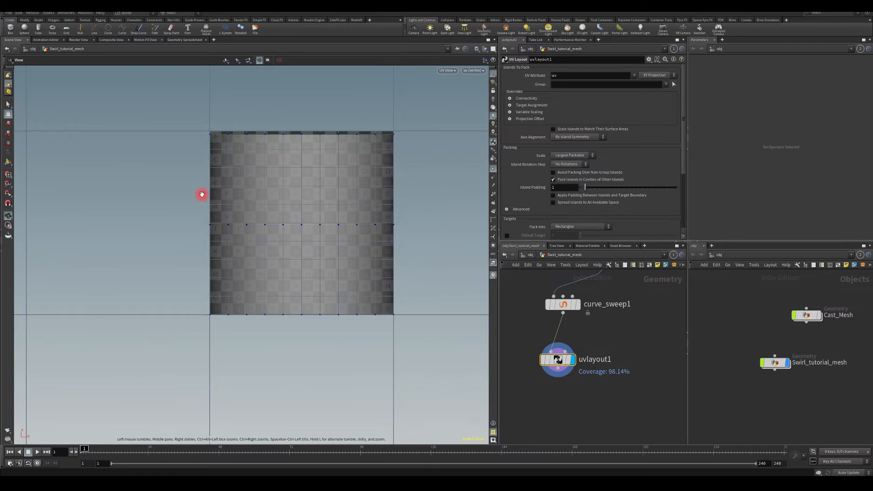
{"action": "left_click_drag", "start_coordinate": [526, 345], "coordinate": [605, 389]}
{"action": "key", "text": "Delete"}
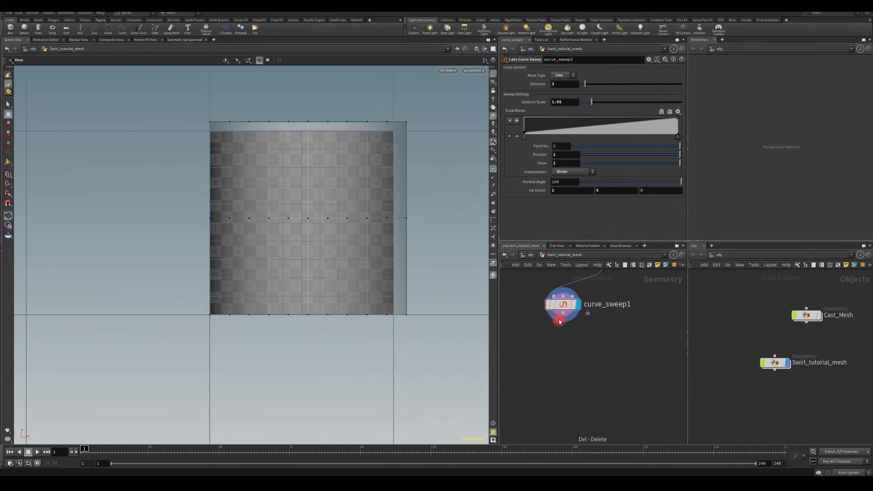
Add a UV Transform node below curve_sweep1, connected to its output, and display it
{"action": "key", "text": "Tab"}
{"action": "type", "text": "uv tr"}
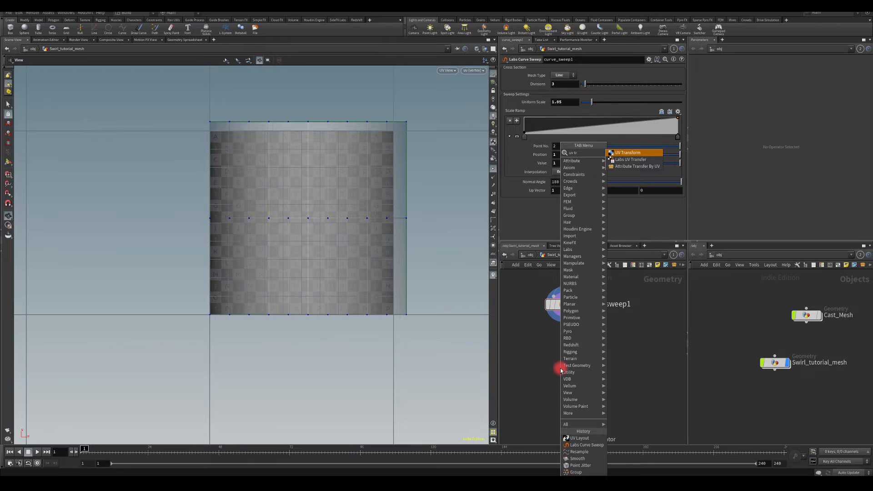
{"action": "key", "text": "Return"}
{"action": "left_click", "coordinate": [561, 365]}
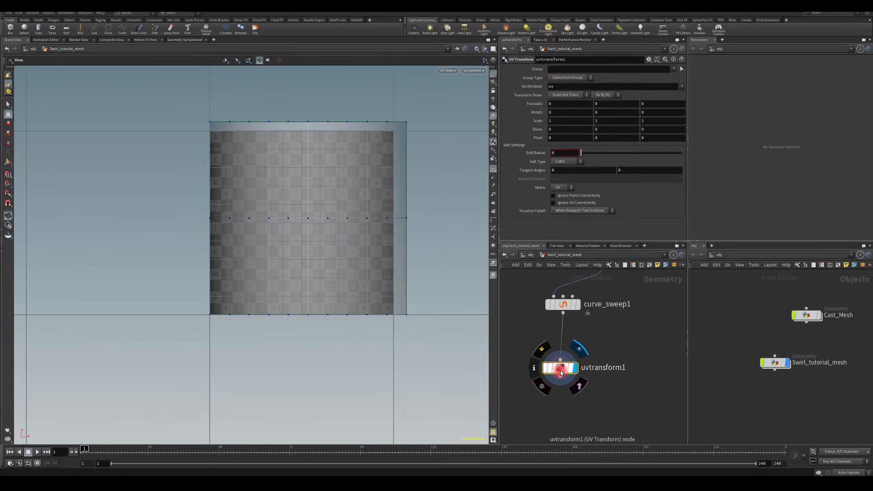
Set the X scale of uvtransform1 to the expression 1/$SIZEX
{"action": "left_click", "coordinate": [559, 120]}
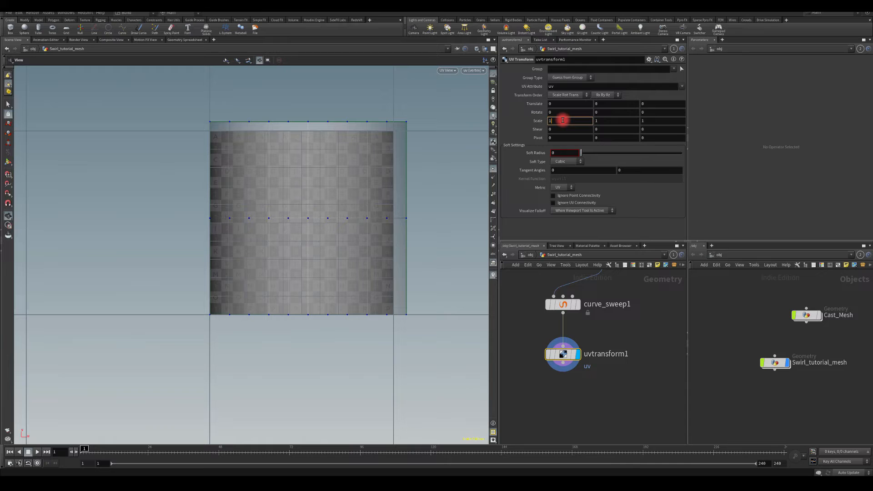
{"action": "type", "text": "/"}
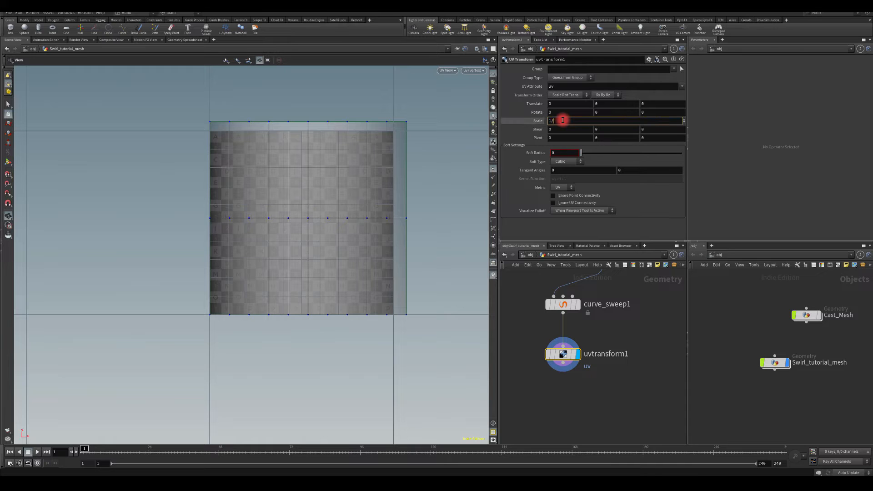
{"action": "type", "text": "$"}
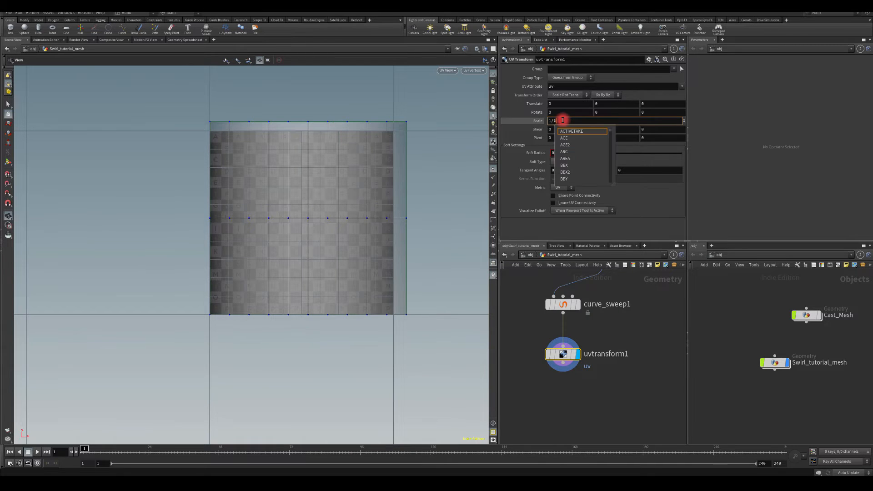
{"action": "type", "text": "SIZEX"}
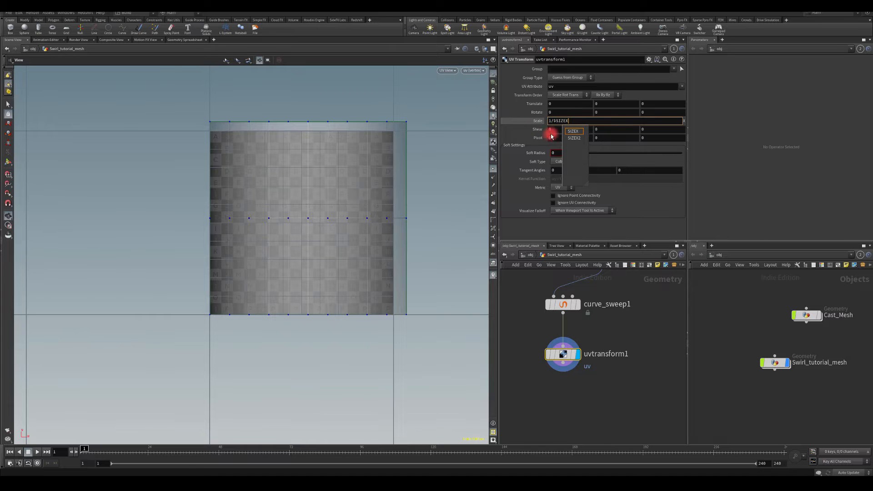
{"action": "key", "text": "Return"}
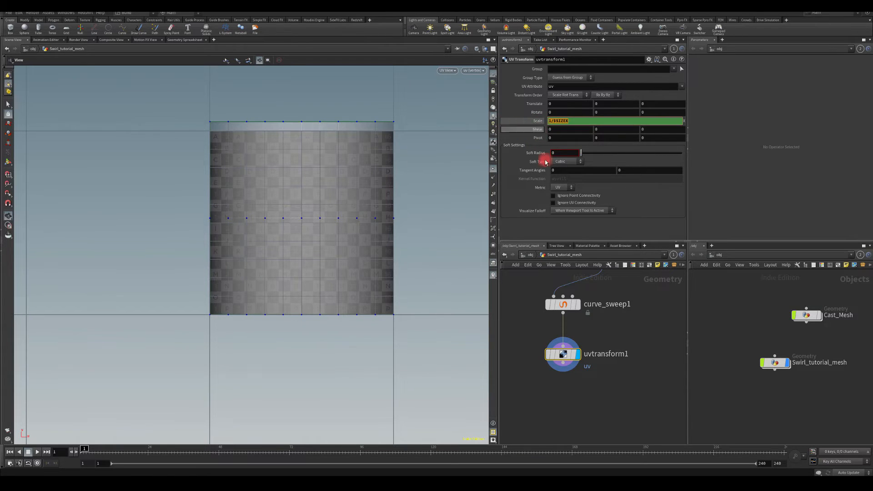
Set the Y scale of uvtransform1 to the expression 1/$SIZEY
{"action": "key", "text": "Tab"}
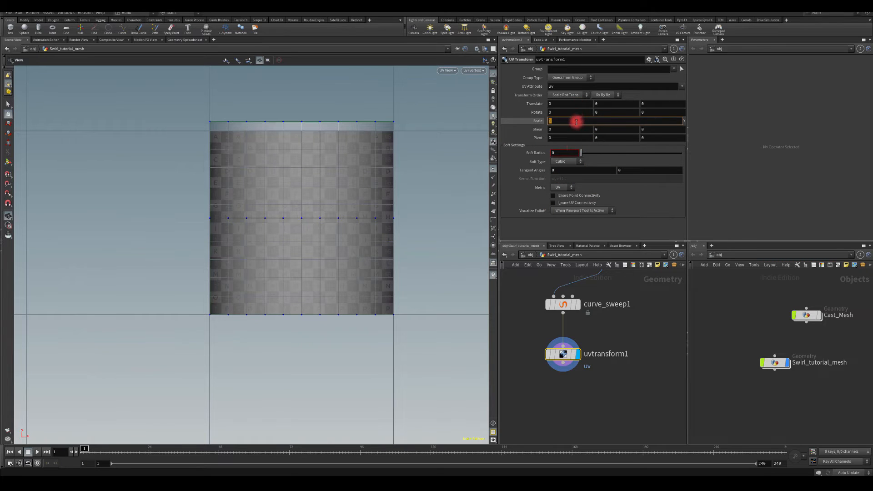
{"action": "left_click", "coordinate": [635, 200]}
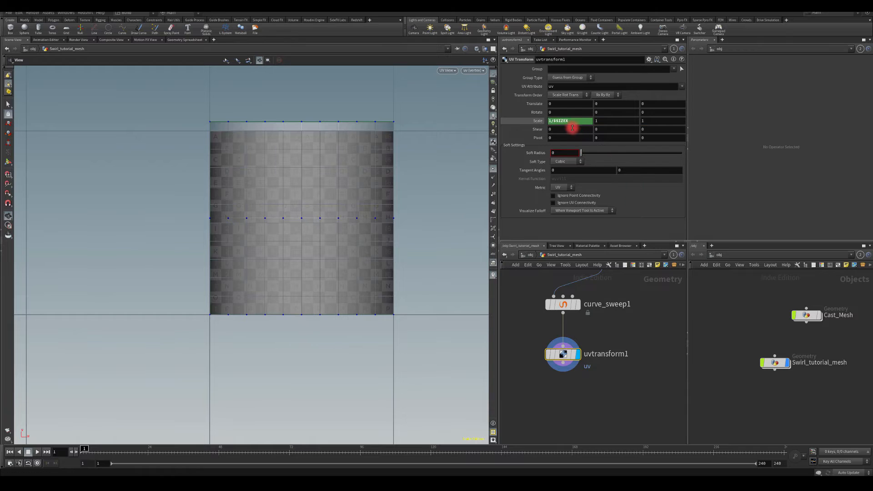
{"action": "left_click", "coordinate": [626, 193]}
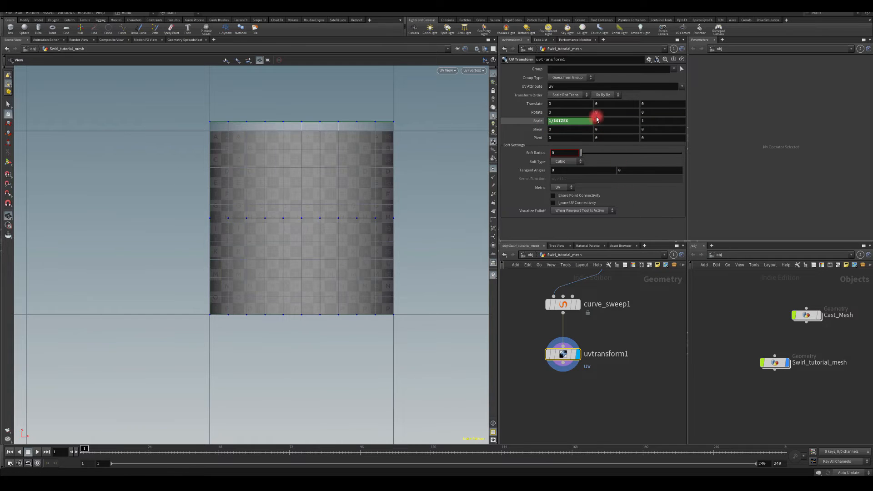
{"action": "left_click", "coordinate": [561, 120]}
{"action": "type", "text": "Y"}
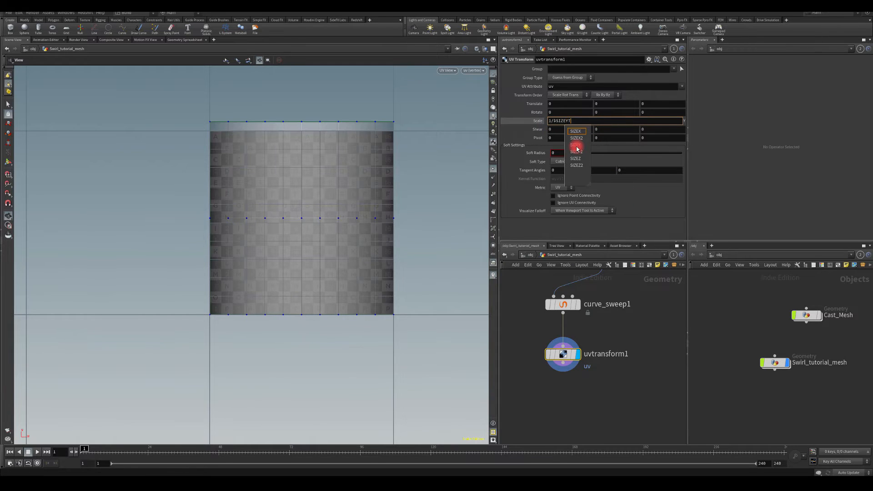
{"action": "key", "text": "Return"}
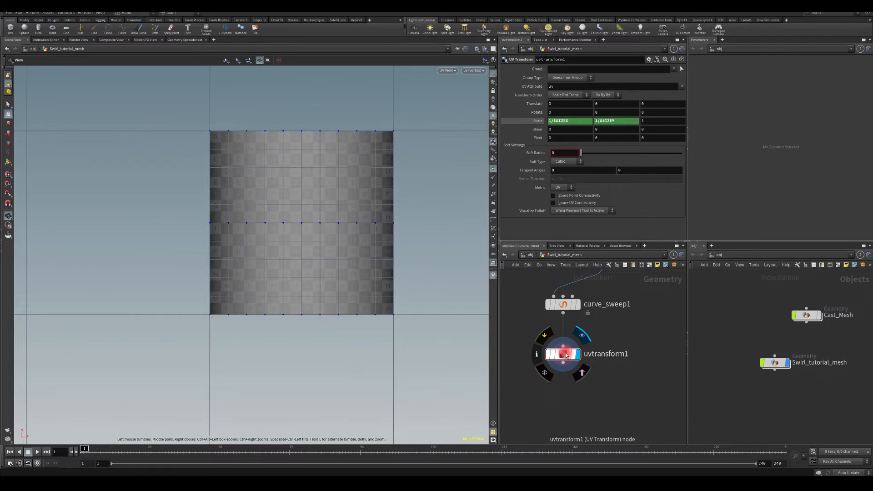
Move uvtransform1 closer beneath curve_sweep1 and return the viewport to the perspective view of the strip
{"action": "left_click_drag", "start_coordinate": [563, 353], "coordinate": [566, 335]}
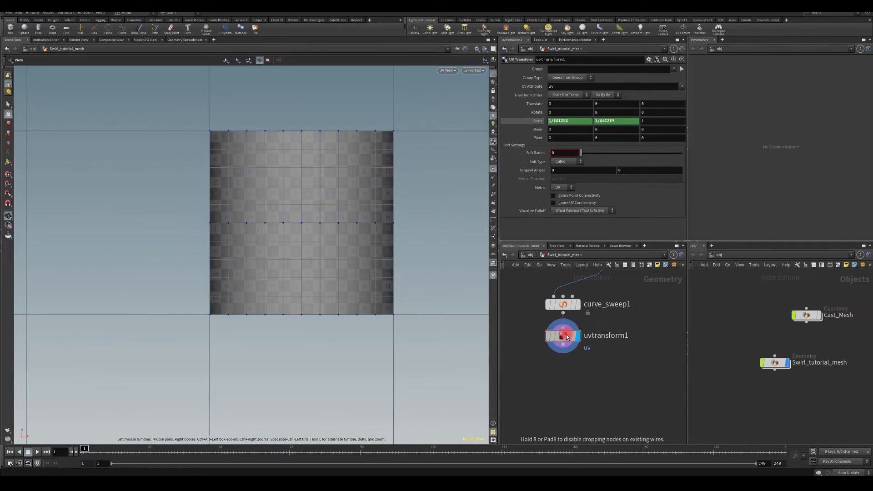
{"action": "left_click", "coordinate": [445, 69]}
{"action": "left_click", "coordinate": [448, 71]}
{"action": "left_click", "coordinate": [449, 70]}
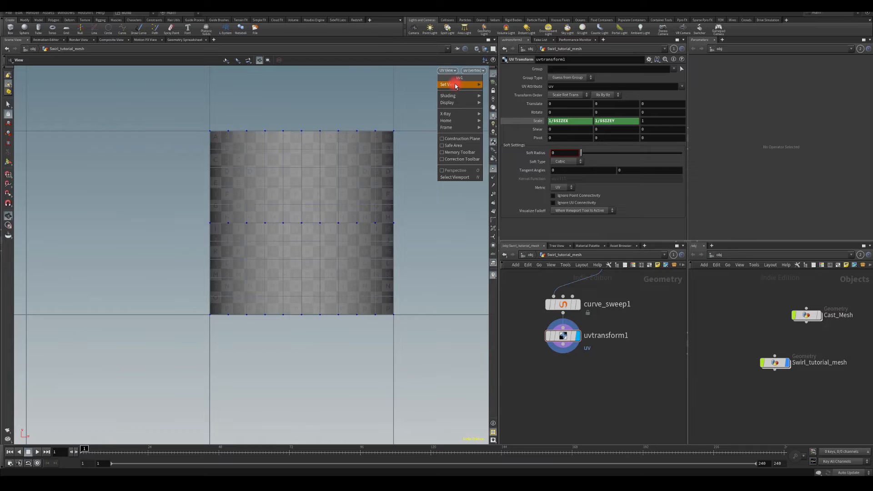
{"action": "mouse_move", "coordinate": [455, 86]}
{"action": "left_click", "coordinate": [489, 86]}
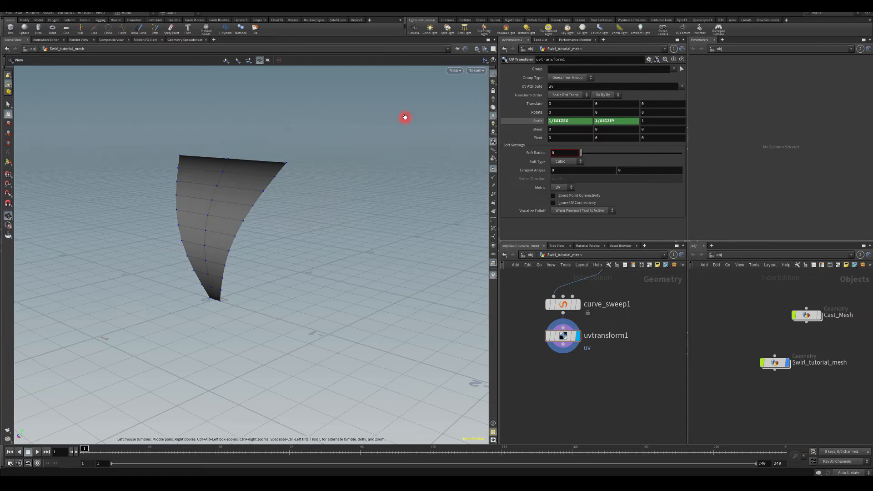
{"action": "left_click_drag", "start_coordinate": [297, 150], "coordinate": [289, 96]}
{"action": "left_click_drag", "start_coordinate": [195, 207], "coordinate": [286, 262]}
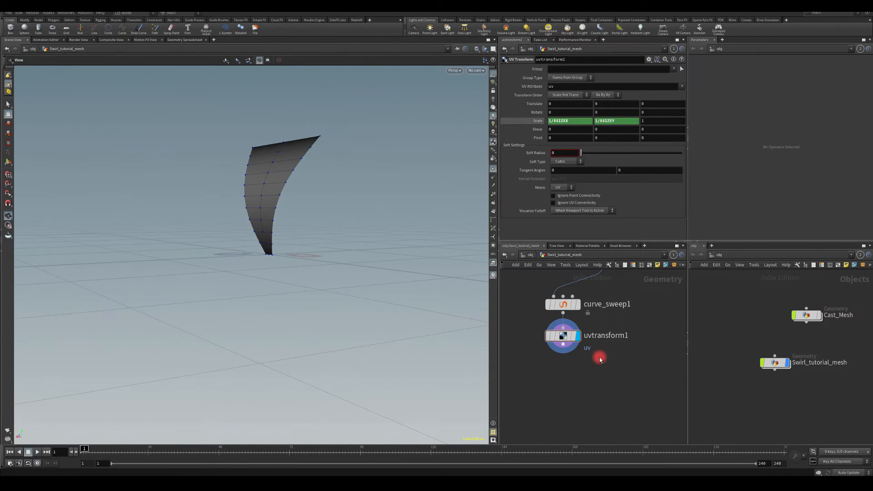
Duplicate curve_sweep1 and uvtransform1 as a second branch fed by resample2, aligned beside the originals
{"action": "middle_click_drag", "start_coordinate": [638, 336], "coordinate": [604, 367]}
{"action": "left_click_drag", "start_coordinate": [590, 325], "coordinate": [497, 392]}
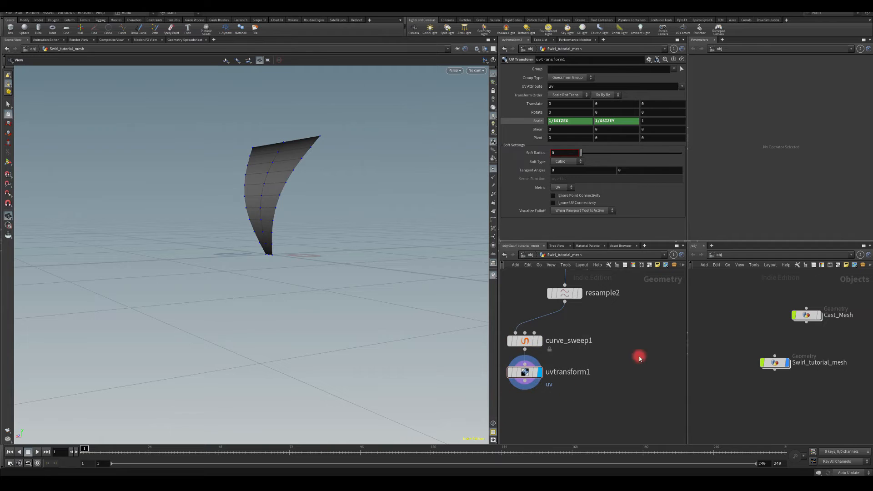
{"action": "left_click_drag", "start_coordinate": [642, 328], "coordinate": [514, 400]}
{"action": "key", "text": "ctrl+c"}
{"action": "key", "text": "ctrl+v"}
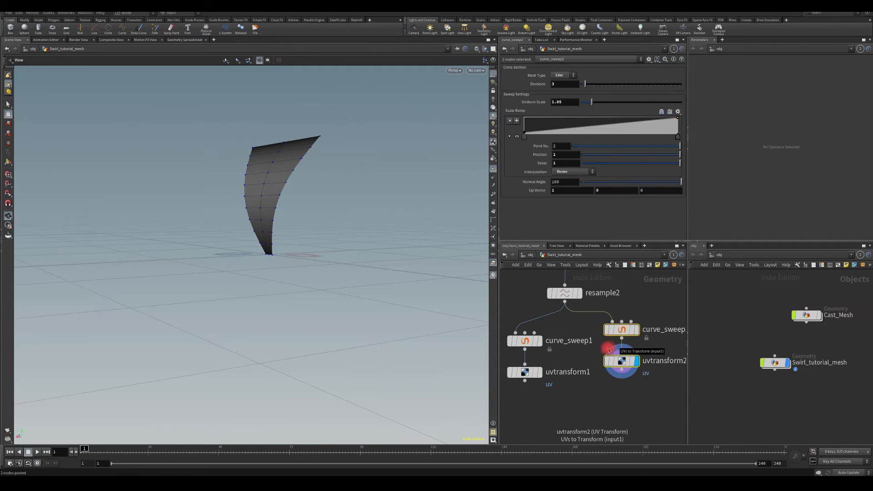
{"action": "left_click", "coordinate": [626, 342]}
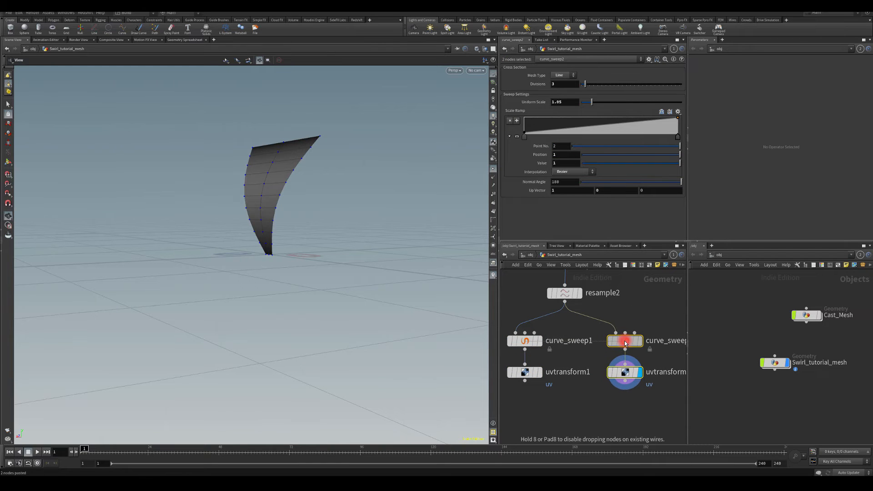
Add a Merge node combining uvtransform1 and uvtransform2, and display it
{"action": "left_click", "coordinate": [625, 380]}
{"action": "left_click", "coordinate": [524, 381]}
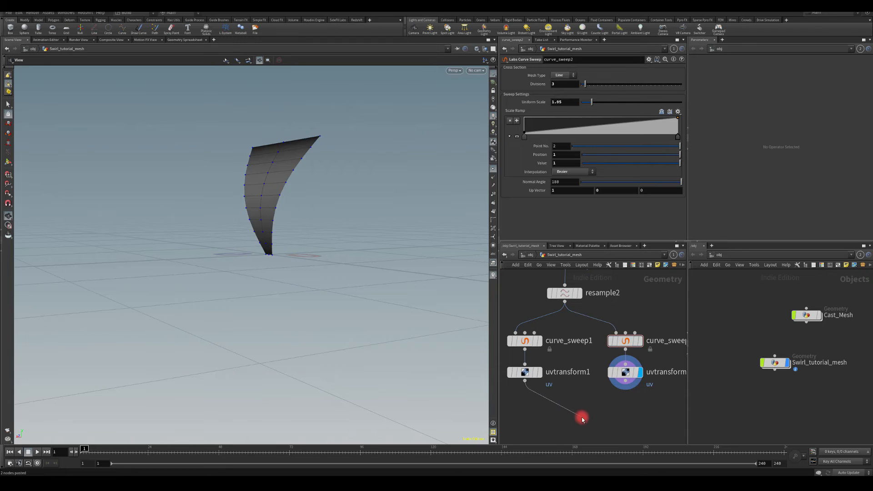
{"action": "key", "text": "Tab"}
{"action": "type", "text": "mer"}
{"action": "key", "text": "Return"}
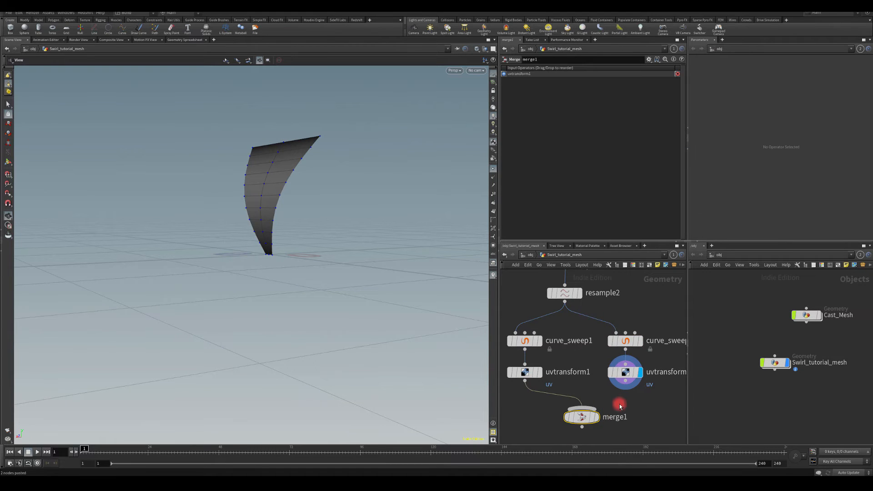
{"action": "left_click", "coordinate": [625, 381]}
{"action": "left_click", "coordinate": [588, 408]}
{"action": "left_click", "coordinate": [595, 419]}
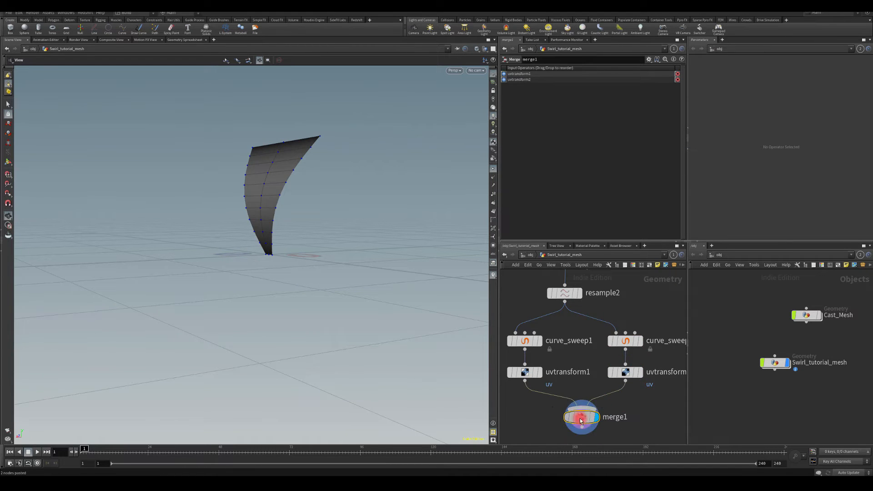
Set the up vector of curve_sweep2 to 0, 0, 1 so the second strip crosses the first
{"action": "left_click", "coordinate": [625, 341]}
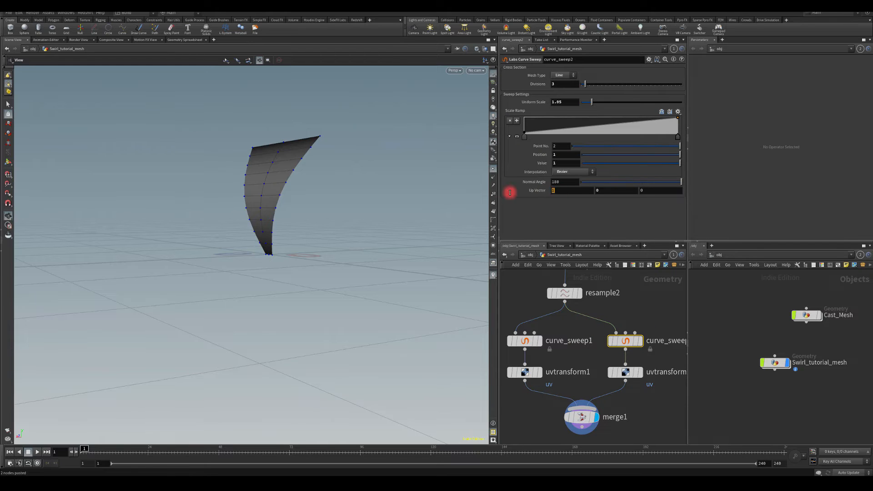
{"action": "type", "text": "0"}
{"action": "key", "text": "Return"}
{"action": "left_click_drag", "start_coordinate": [604, 192], "coordinate": [550, 182]}
{"action": "type", "text": "0"}
{"action": "key", "text": "Return"}
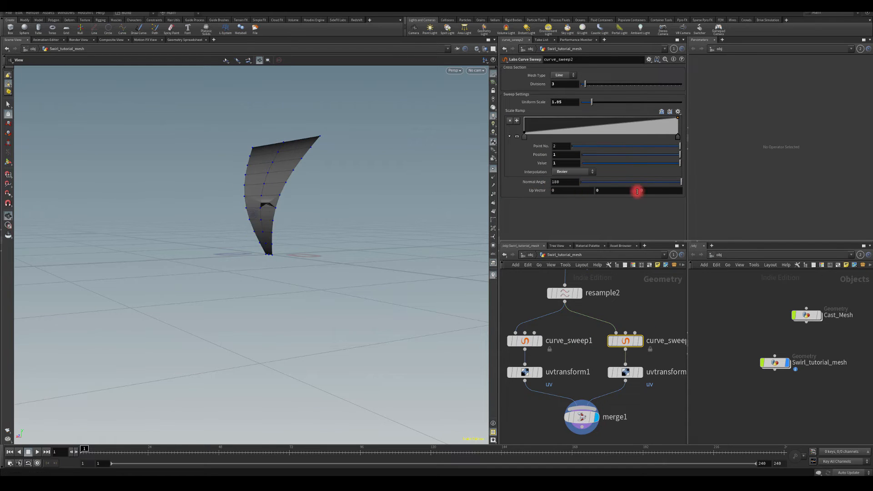
{"action": "left_click_drag", "start_coordinate": [653, 190], "coordinate": [560, 183]}
{"action": "type", "text": "1"}
{"action": "key", "text": "Return"}
{"action": "left_click_drag", "start_coordinate": [383, 181], "coordinate": [227, 155]}
{"action": "left_click_drag", "start_coordinate": [293, 289], "coordinate": [319, 212]}
{"action": "left_click", "coordinate": [598, 132]}
{"action": "left_click", "coordinate": [572, 76]}
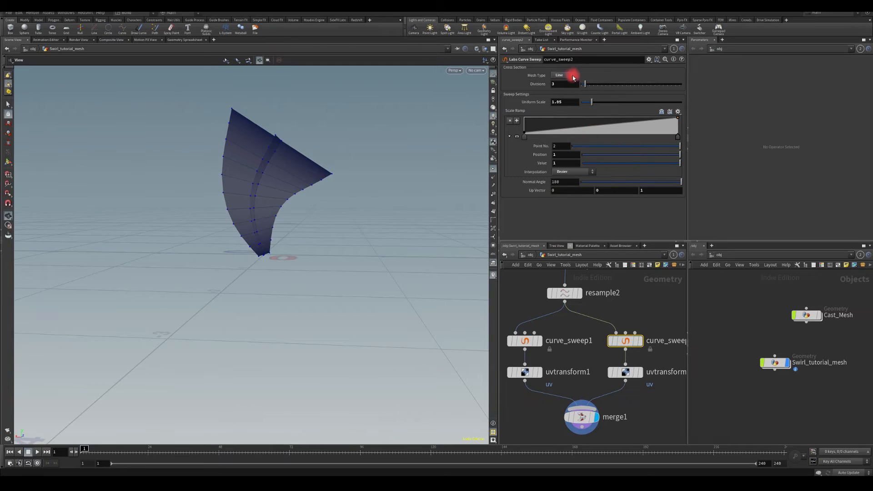
Copy the Divisions parameter of curve_sweep1 and paste it onto curve_sweep2's Divisions as a relative reference
{"action": "left_click", "coordinate": [525, 341]}
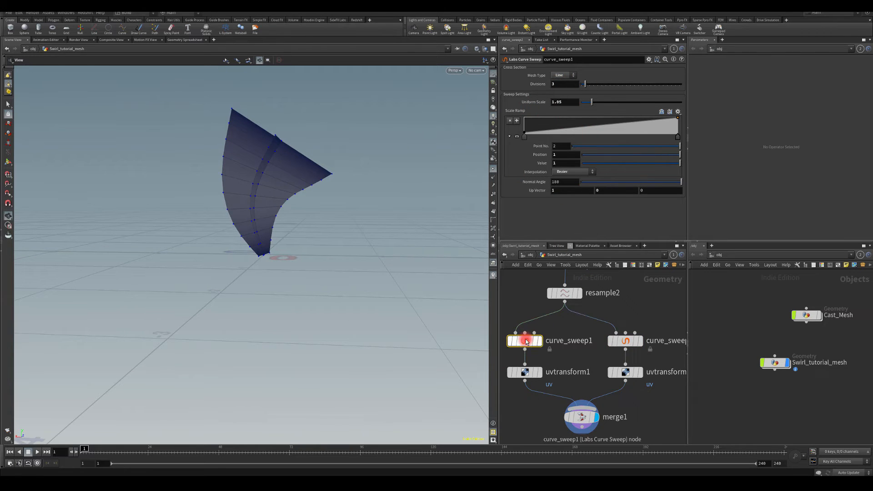
{"action": "middle_click_drag", "start_coordinate": [522, 295], "coordinate": [535, 297]}
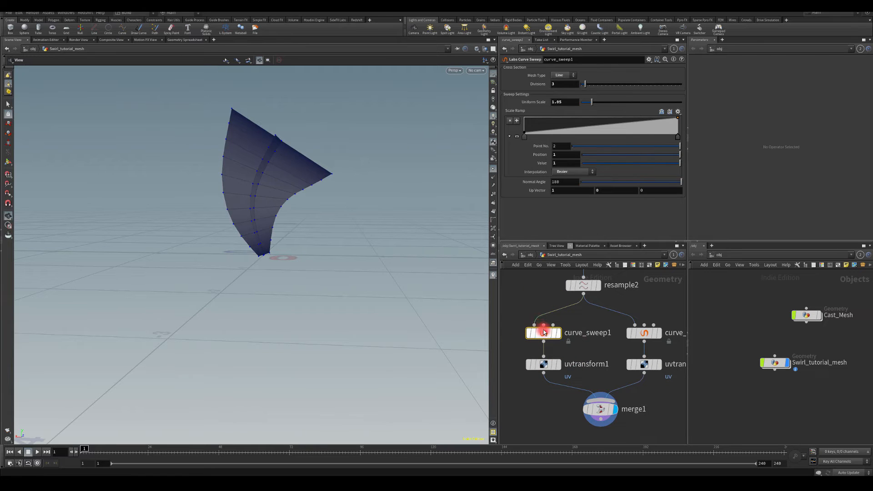
{"action": "right_click", "coordinate": [565, 83]}
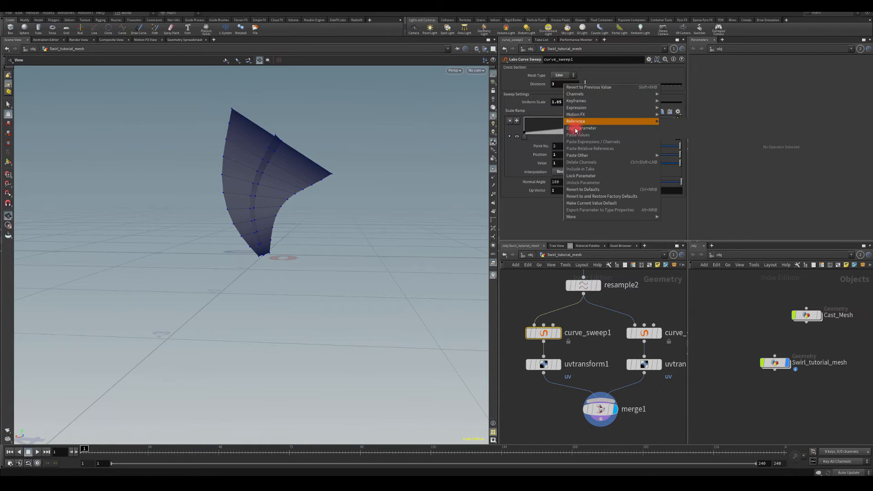
{"action": "left_click", "coordinate": [642, 328]}
{"action": "left_click", "coordinate": [643, 331]}
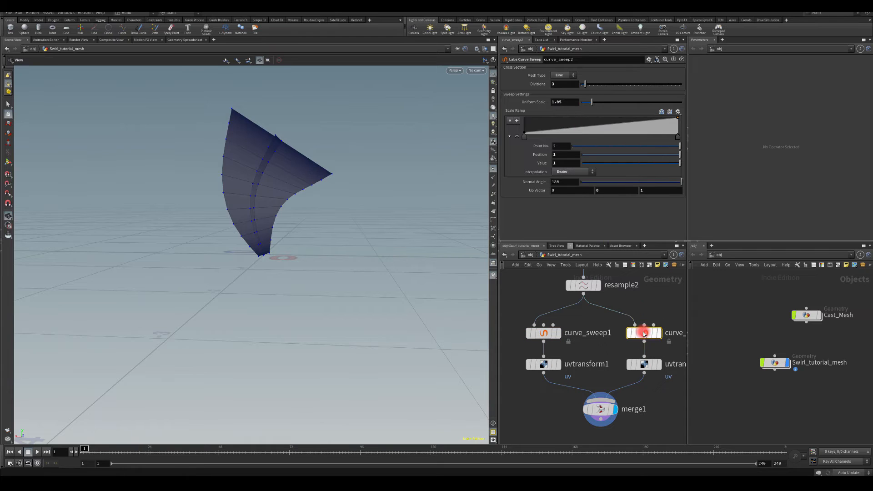
{"action": "right_click", "coordinate": [556, 83]}
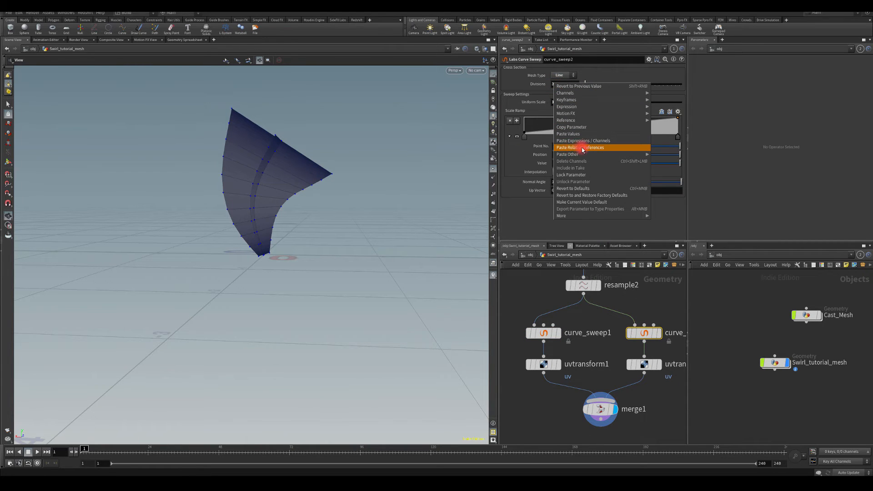
{"action": "left_click", "coordinate": [582, 148]}
Set the Divisions of curve_sweep1 to 4 and check the crossed strips
{"action": "left_click", "coordinate": [543, 333]}
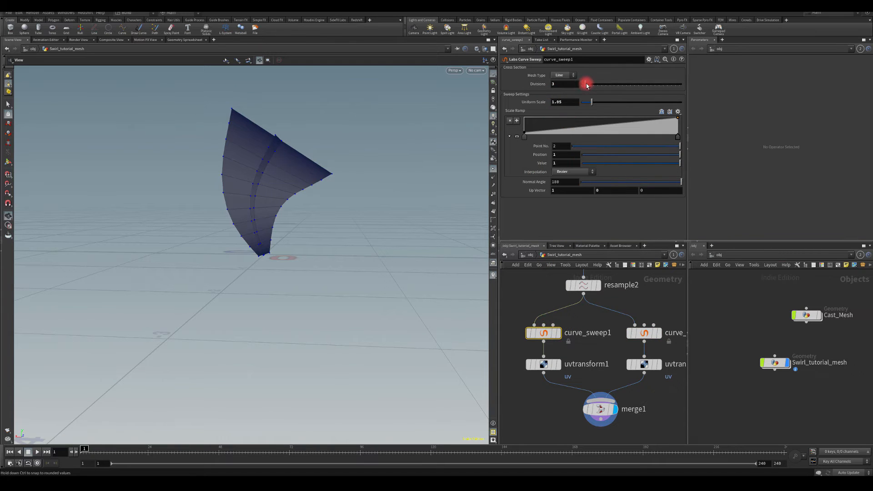
{"action": "left_click_drag", "start_coordinate": [586, 85], "coordinate": [595, 85]}
{"action": "left_click_drag", "start_coordinate": [411, 142], "coordinate": [206, 181]}
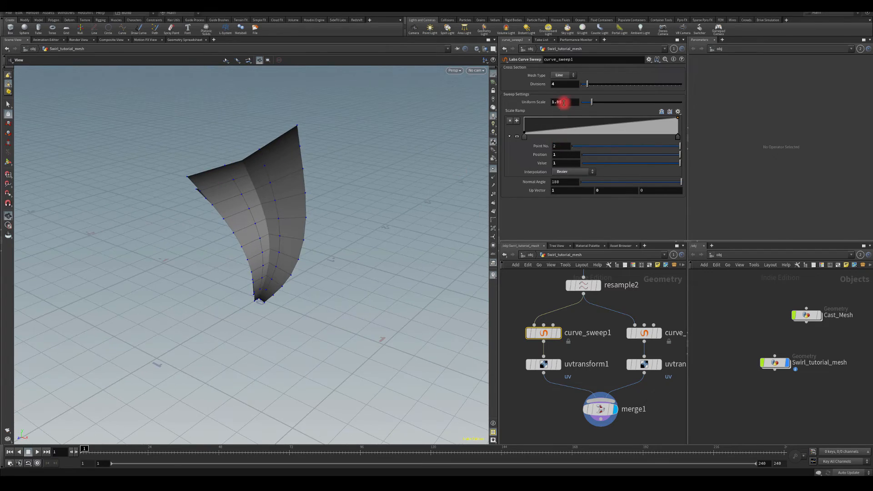
Link curve_sweep2's Uniform Scale to curve_sweep1's with a relative reference, and reselect curve_sweep1
{"action": "right_click", "coordinate": [564, 102]}
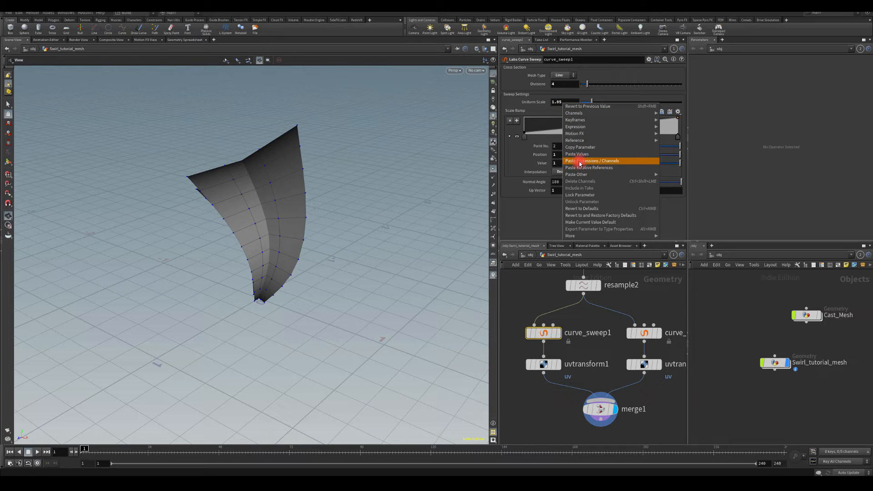
{"action": "left_click", "coordinate": [578, 147]}
{"action": "left_click", "coordinate": [646, 336]}
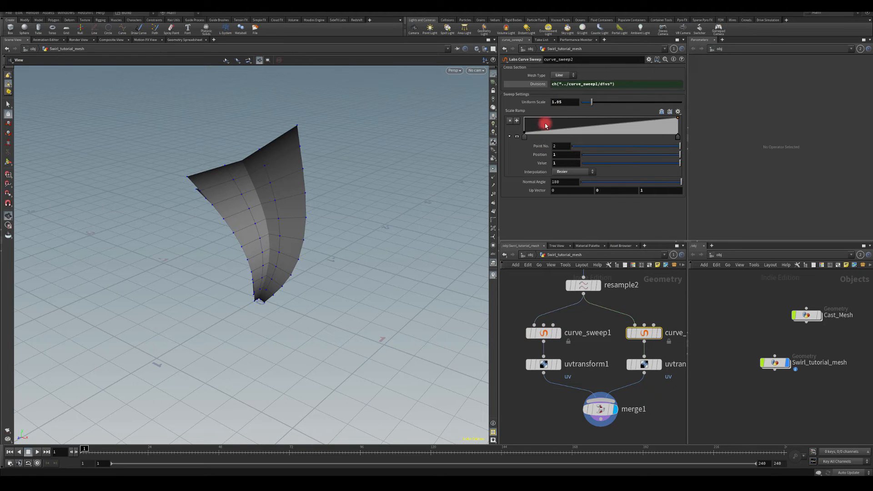
{"action": "right_click", "coordinate": [564, 102]}
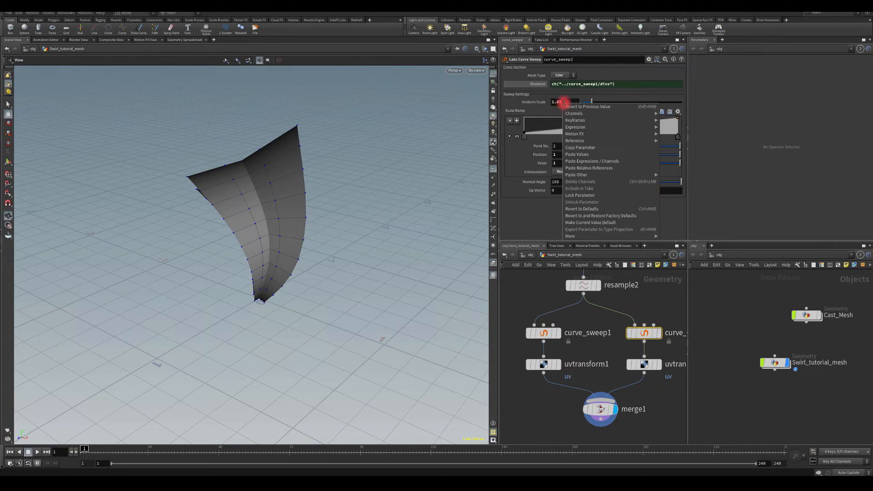
{"action": "left_click", "coordinate": [585, 168]}
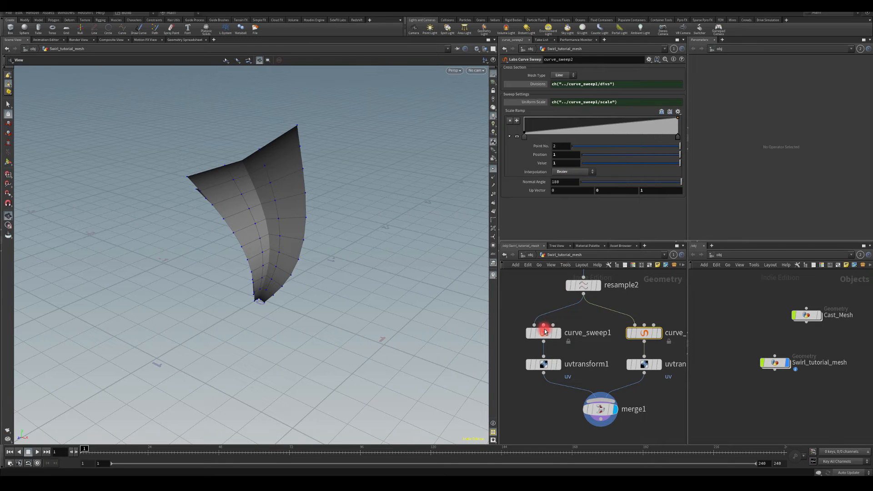
{"action": "left_click", "coordinate": [545, 332]}
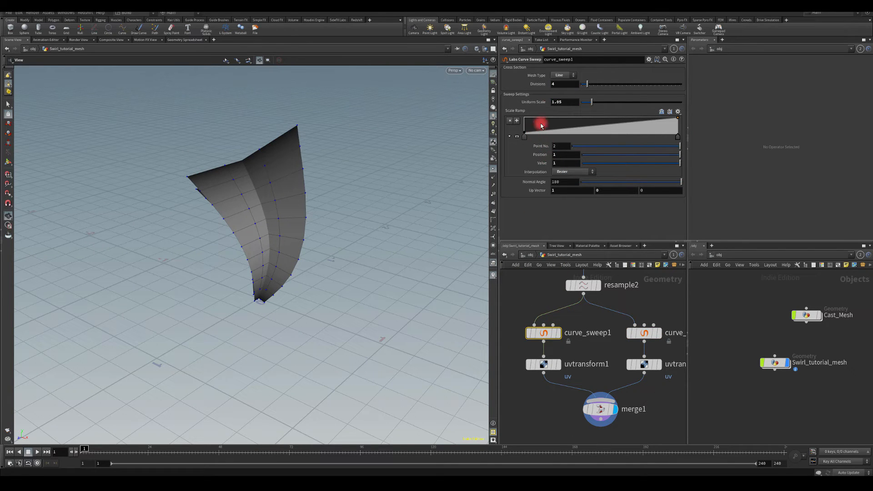
Adjust the Uniform Scale of curve_sweep1 to 0.85 and check the strips' width
{"action": "mouse_move", "coordinate": [591, 102]}
{"action": "left_mouse_down"}
{"action": "mouse_move", "coordinate": [604, 103]}
{"action": "mouse_move", "coordinate": [584, 102]}
{"action": "mouse_move", "coordinate": [601, 97]}
{"action": "mouse_move", "coordinate": [594, 102]}
{"action": "left_mouse_up"}
{"action": "left_click_drag", "start_coordinate": [224, 237], "coordinate": [308, 230]}
{"action": "left_click_drag", "start_coordinate": [594, 105], "coordinate": [589, 101]}
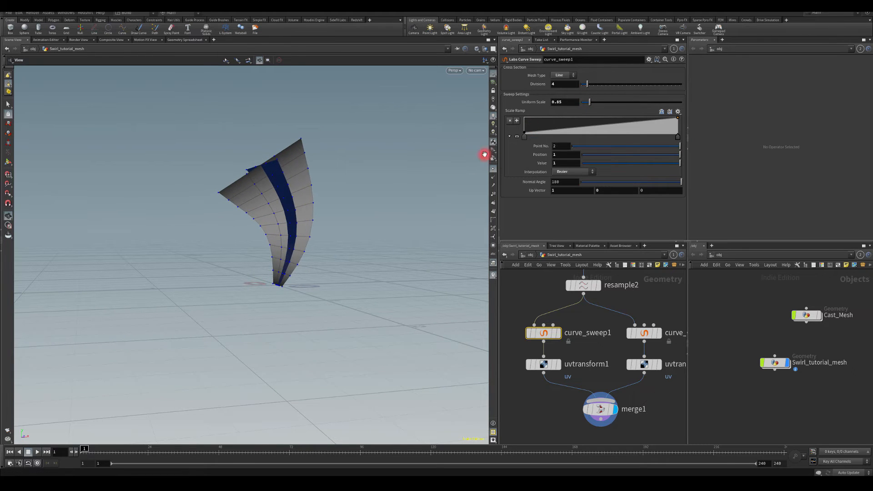
Add a Transform node below merge1, connected to its output, and display it
{"action": "middle_click_drag", "start_coordinate": [590, 374], "coordinate": [571, 356]}
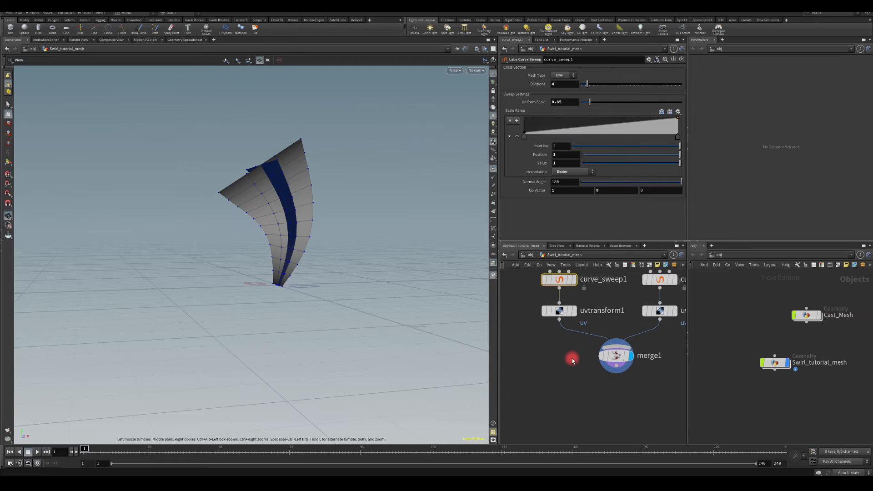
{"action": "scroll", "coordinate": [571, 356], "scroll_direction": "down", "scroll_amount": 2}
{"action": "middle_click_drag", "start_coordinate": [610, 382], "coordinate": [587, 330]}
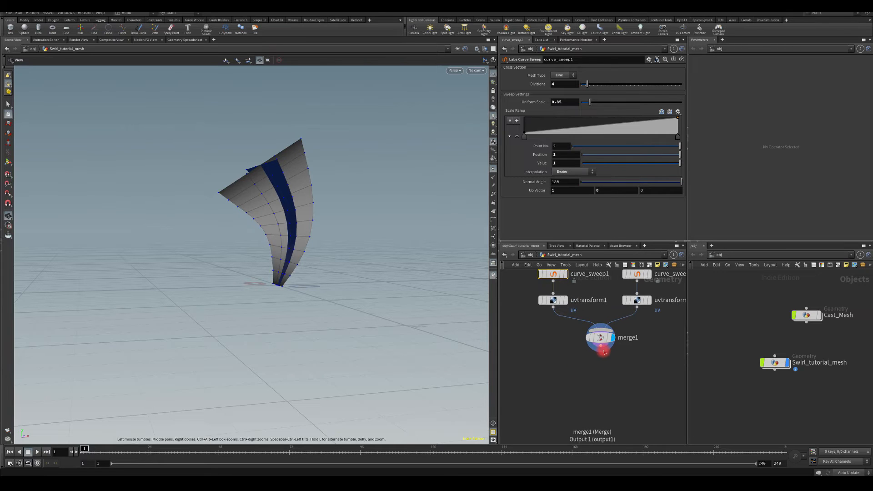
{"action": "key", "text": "Tab"}
{"action": "type", "text": "tr"}
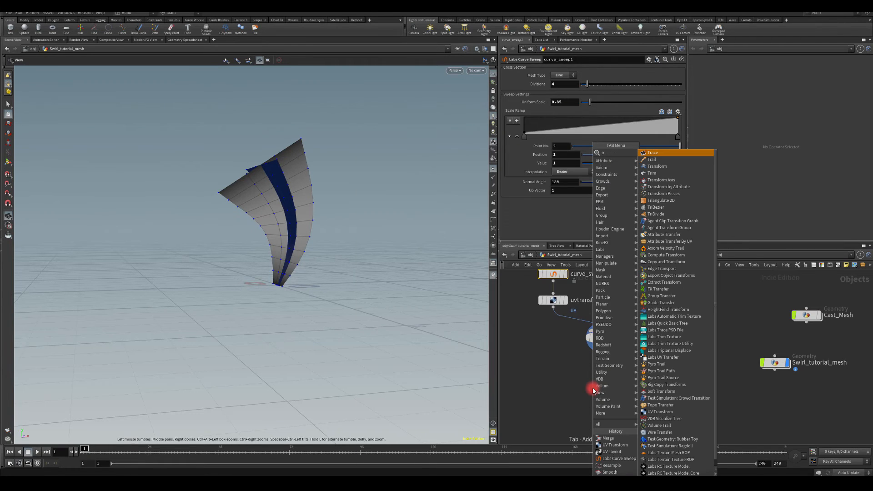
{"action": "key", "text": "Down"}
{"action": "key", "text": "Down"}
{"action": "key", "text": "Return"}
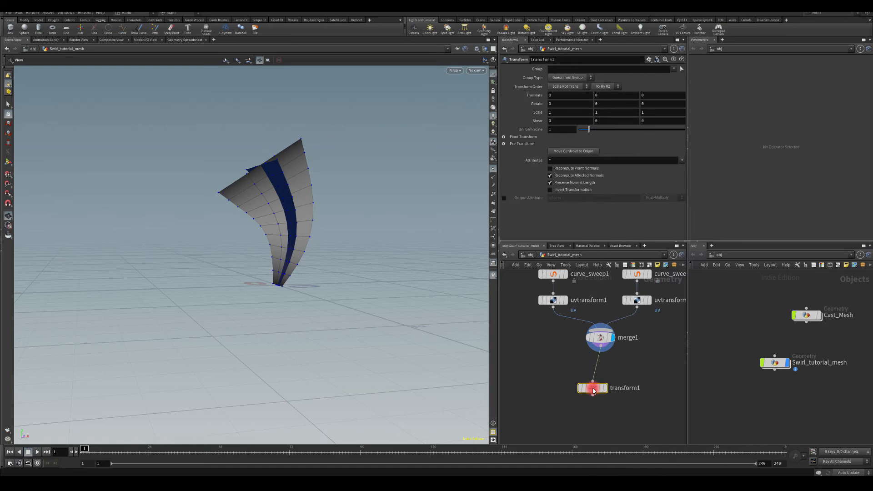
{"action": "left_click", "coordinate": [593, 390]}
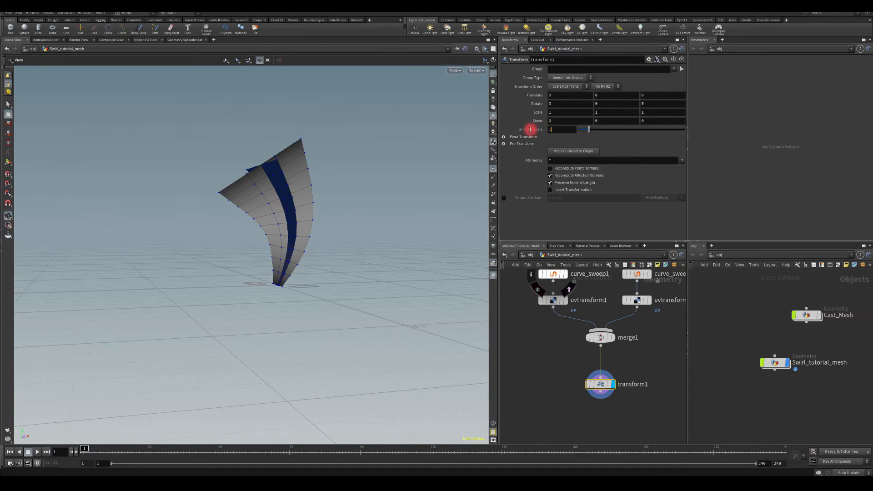
Try a Uniform Scale of 100 on transform1 and settle on 50
{"action": "left_click_drag", "start_coordinate": [530, 130], "coordinate": [490, 130]}
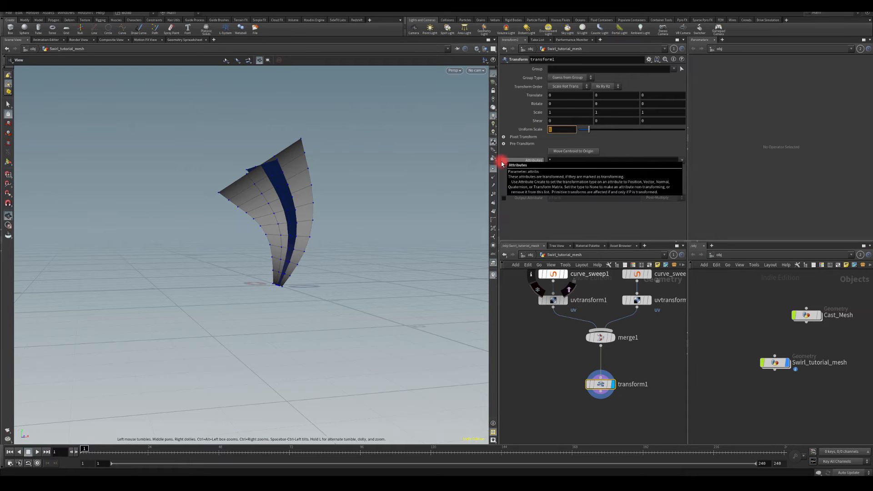
{"action": "key", "text": "Return"}
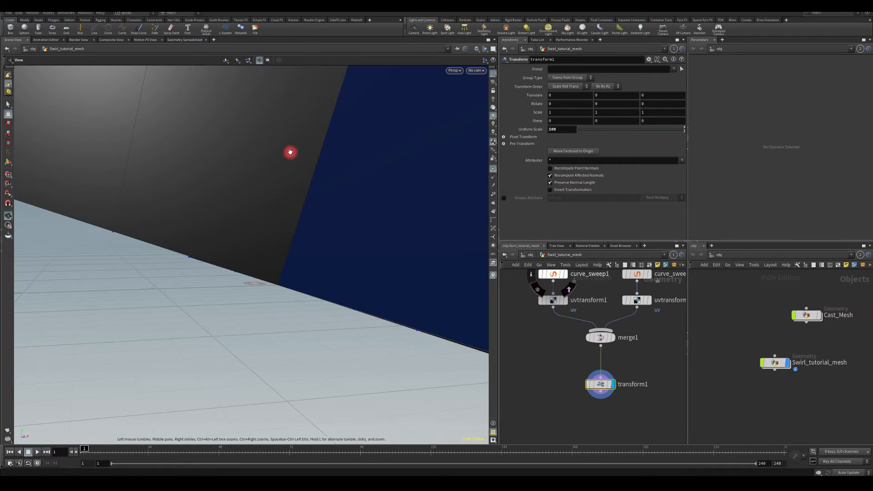
{"action": "left_click_drag", "start_coordinate": [559, 130], "coordinate": [483, 119]}
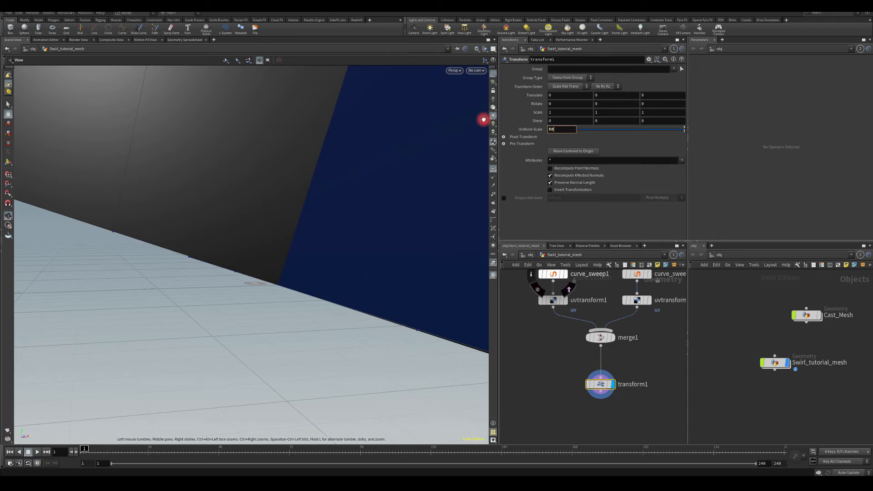
{"action": "key", "text": "Return"}
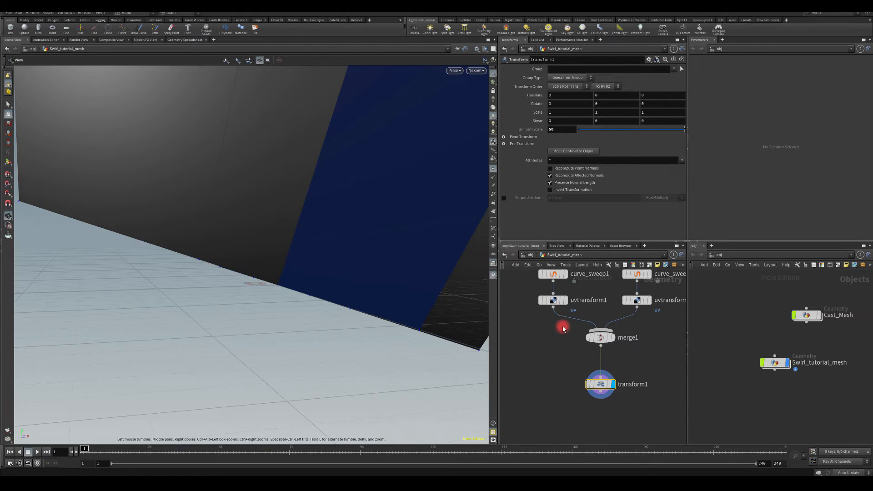
Reposition the sweep, UV transform, merge and transform nodes as a group, and display merge1
{"action": "middle_click_drag", "start_coordinate": [563, 329], "coordinate": [557, 362]}
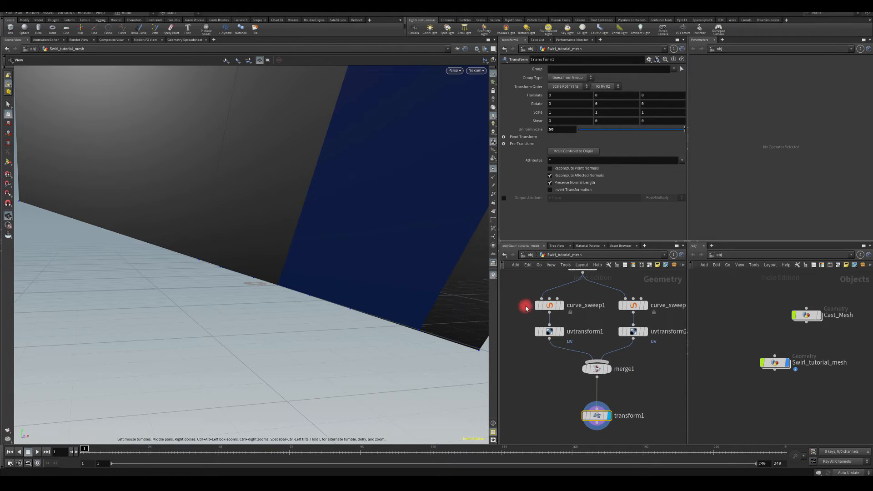
{"action": "left_click_drag", "start_coordinate": [526, 309], "coordinate": [680, 452]}
{"action": "left_click_drag", "start_coordinate": [600, 369], "coordinate": [591, 375]}
{"action": "left_click_drag", "start_coordinate": [408, 265], "coordinate": [374, 238]}
{"action": "left_click", "coordinate": [520, 372]}
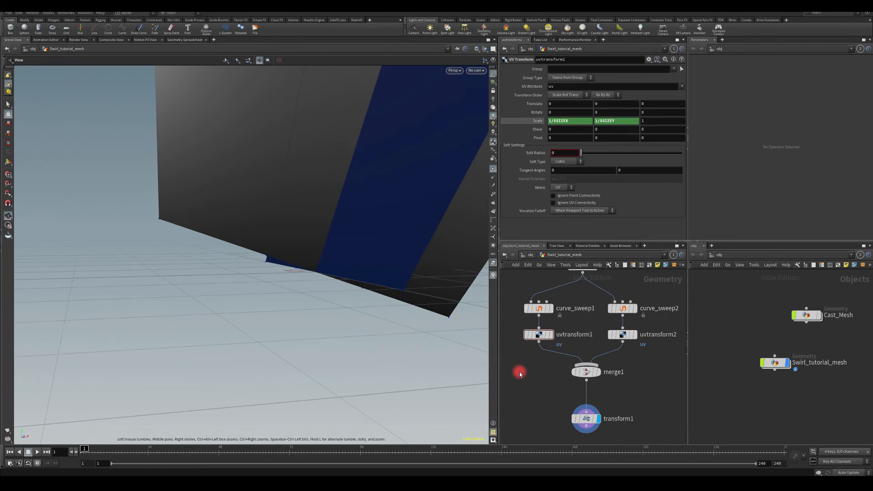
{"action": "left_click", "coordinate": [598, 372]}
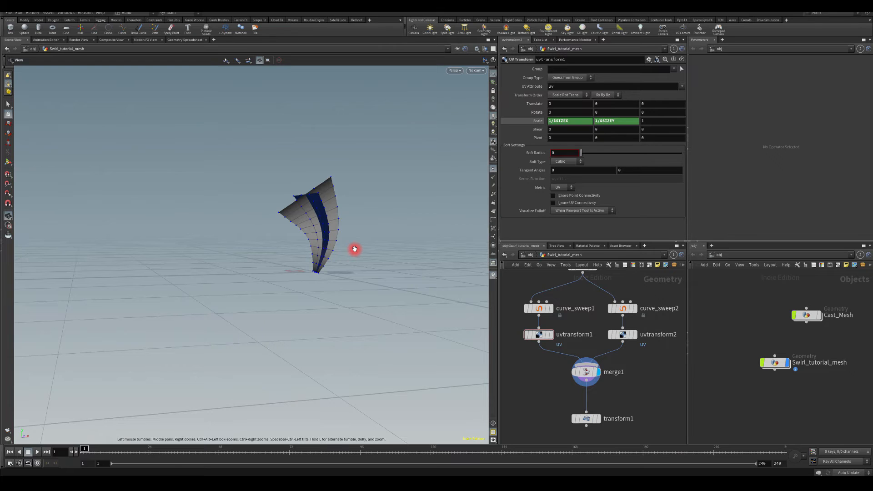
Frame the merged mesh, examine its UV layout in the UV viewport, and return to the perspective view
{"action": "key", "text": "f"}
{"action": "left_click_drag", "start_coordinate": [294, 162], "coordinate": [373, 174]}
{"action": "left_click", "coordinate": [451, 75]}
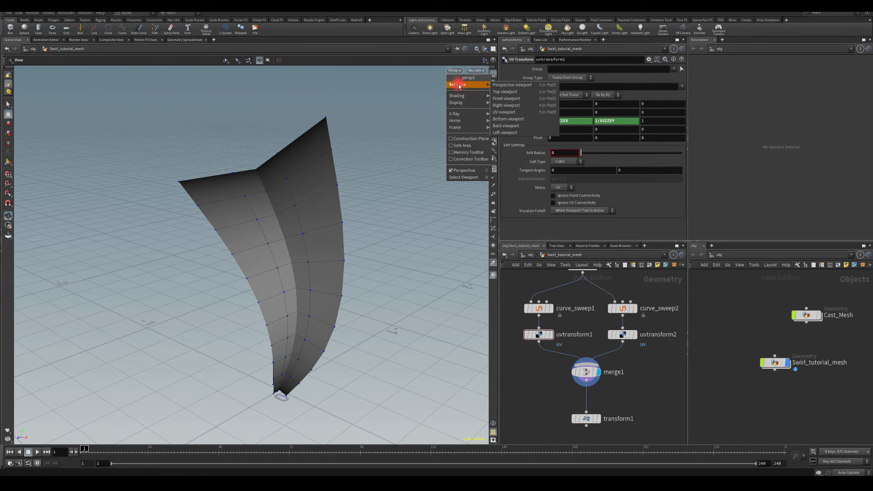
{"action": "left_click", "coordinate": [505, 111]}
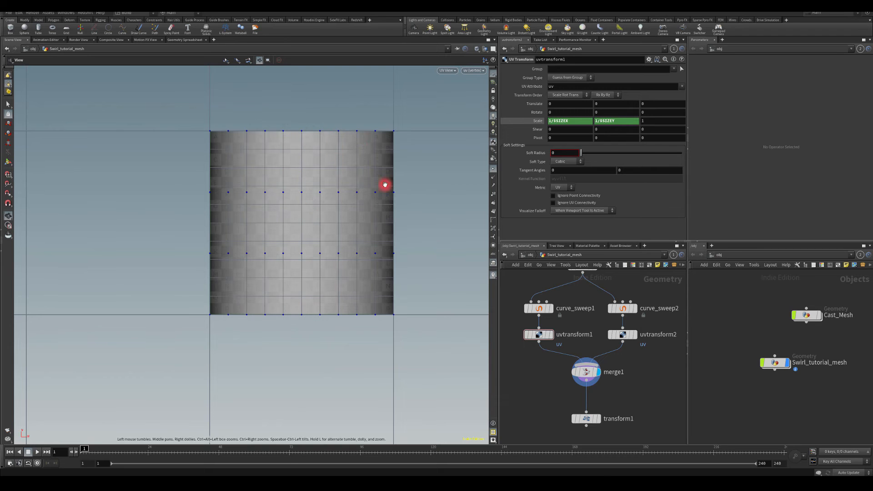
{"action": "left_click", "coordinate": [448, 71]}
{"action": "left_click", "coordinate": [495, 84]}
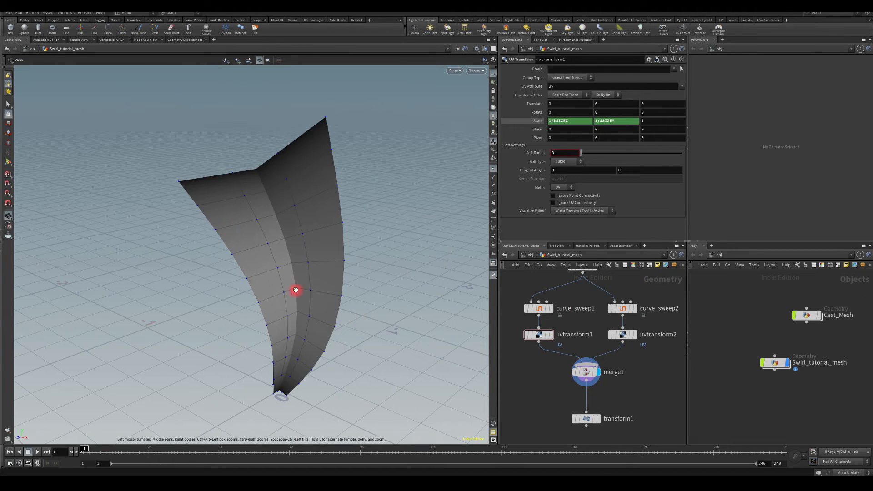
Bypass curve_sweep2 and uvtransform2 to view the first strip alone, and re-enable both nodes
{"action": "left_click", "coordinate": [610, 308]}
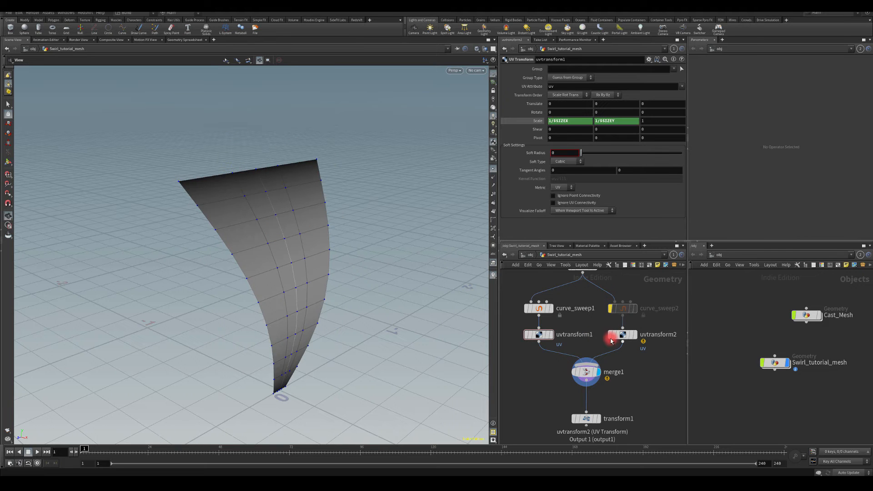
{"action": "left_click", "coordinate": [610, 335]}
{"action": "left_click_drag", "start_coordinate": [384, 273], "coordinate": [423, 278], "text": "alt"}
{"action": "left_click", "coordinate": [611, 310]}
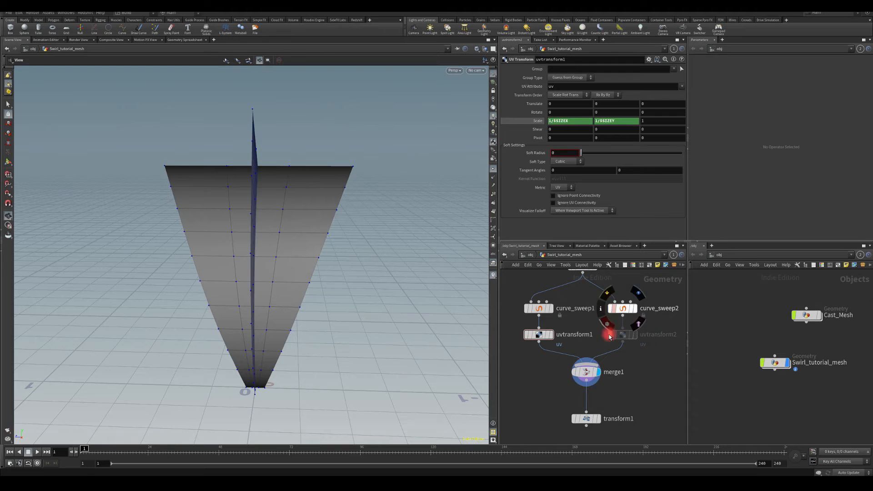
{"action": "left_click", "coordinate": [610, 335]}
Set the Seed of pointjitter1 to 3.73 and check the bent shape from several sides
{"action": "middle_click_drag", "start_coordinate": [647, 312], "coordinate": [639, 354]}
{"action": "scroll", "coordinate": [633, 347], "scroll_direction": "down", "scroll_amount": 3}
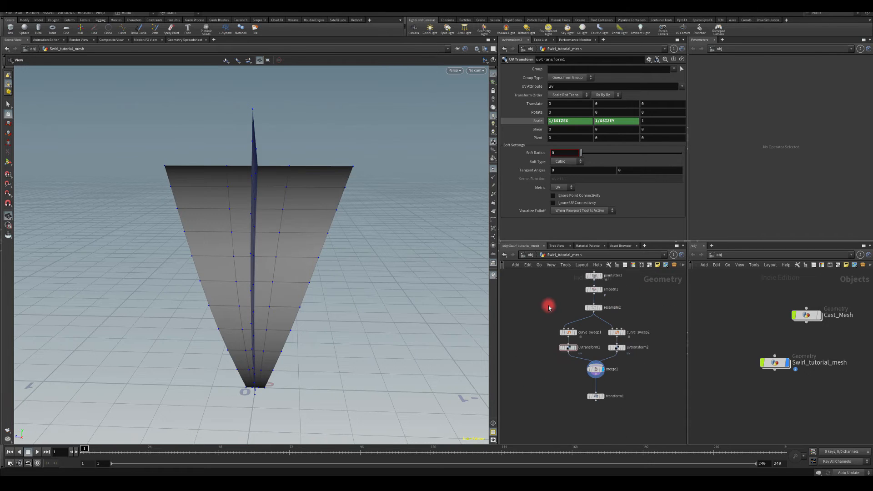
{"action": "middle_click_drag", "start_coordinate": [541, 293], "coordinate": [548, 330]}
{"action": "scroll", "coordinate": [552, 328], "scroll_direction": "up", "scroll_amount": 1}
{"action": "middle_click_drag", "start_coordinate": [583, 292], "coordinate": [580, 306]}
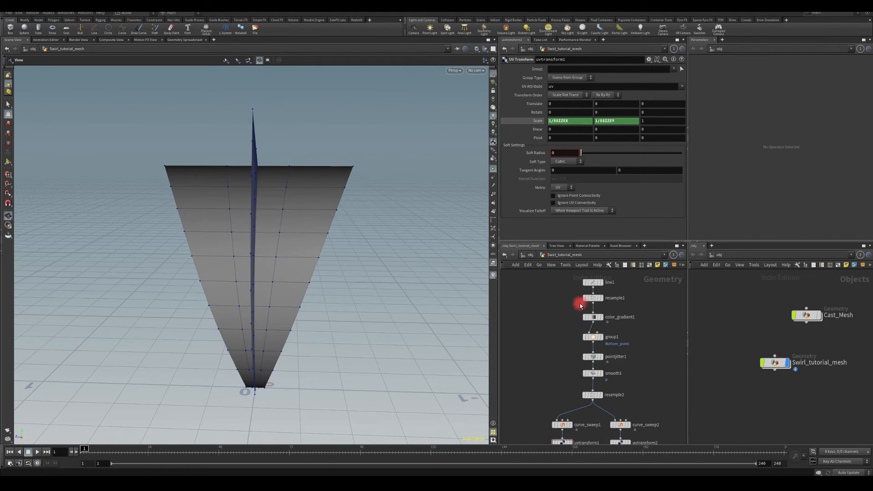
{"action": "left_click", "coordinate": [591, 358]}
{"action": "left_click_drag", "start_coordinate": [386, 259], "coordinate": [303, 221]}
{"action": "left_click_drag", "start_coordinate": [589, 103], "coordinate": [618, 101]}
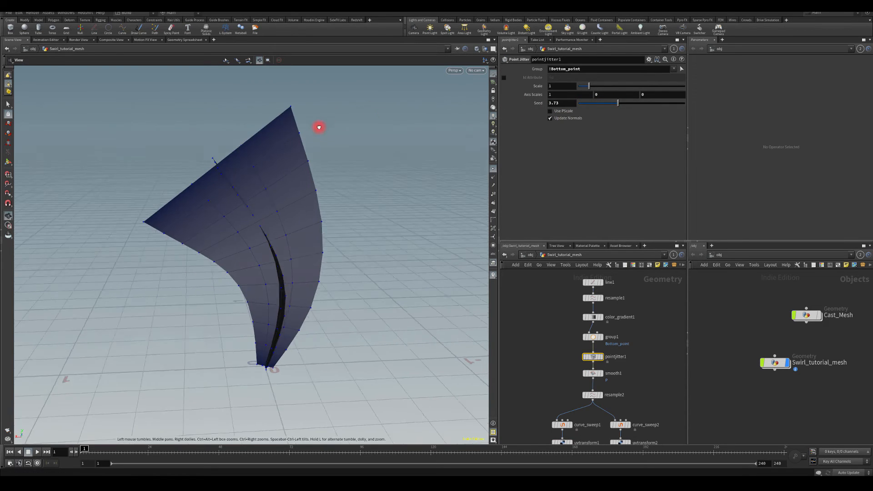
{"action": "left_click_drag", "start_coordinate": [319, 129], "coordinate": [382, 159]}
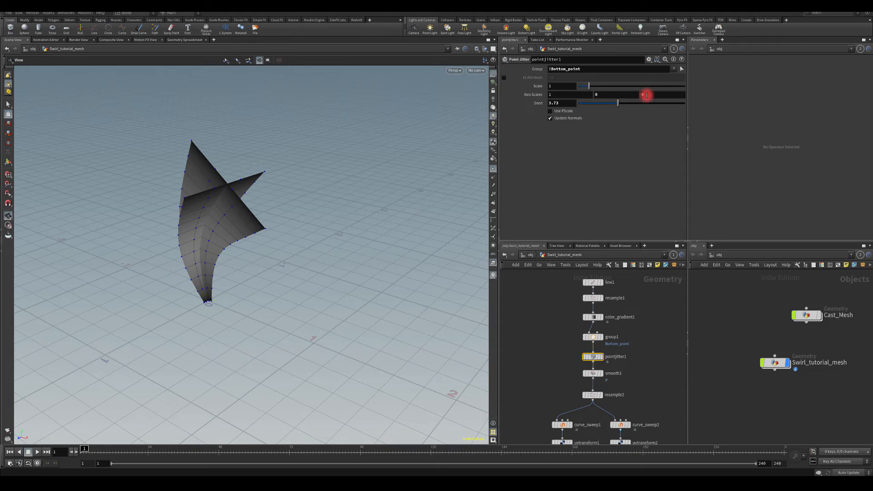
Try Axis Scales of -1.3 in Y and -1.2 in Z on pointjitter1
{"action": "middle_click", "coordinate": [646, 95]}
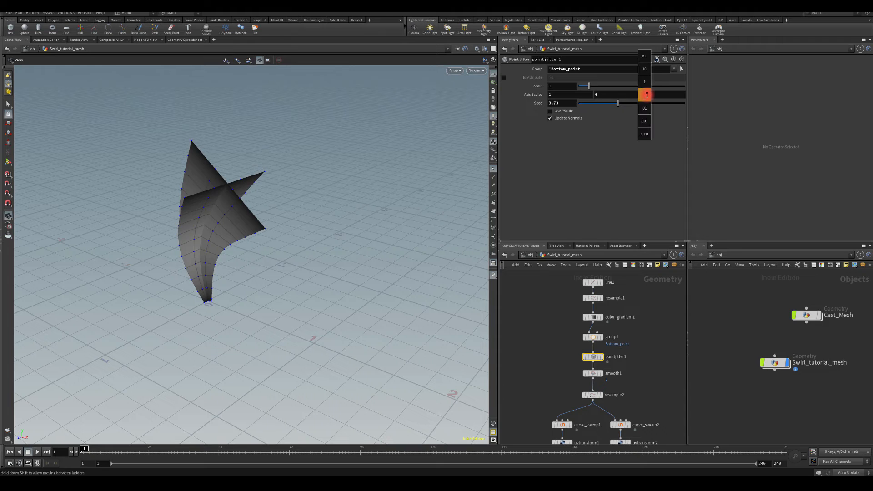
{"action": "middle_click_drag", "start_coordinate": [647, 94], "coordinate": [558, 90]}
{"action": "middle_click", "coordinate": [605, 96]}
{"action": "left_click_drag", "start_coordinate": [355, 187], "coordinate": [175, 351]}
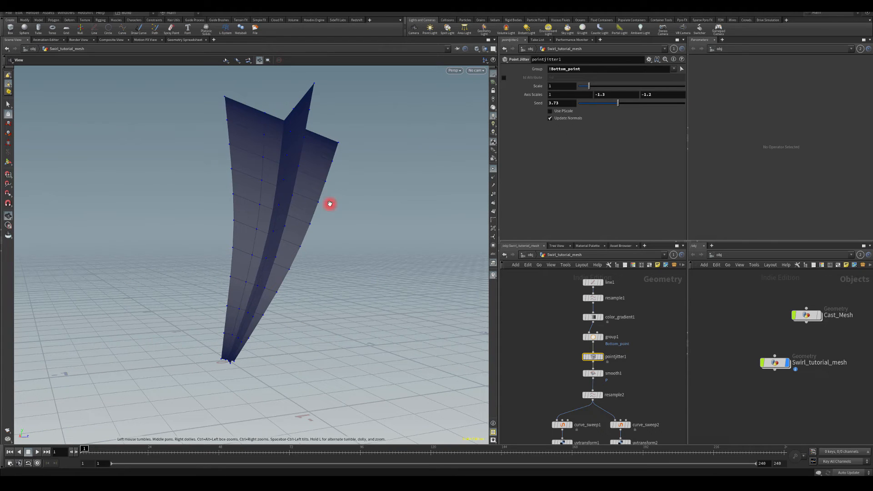
Reset the Y and Z Axis Scales of pointjitter1 to 0 and check the mesh
{"action": "left_click_drag", "start_coordinate": [611, 95], "coordinate": [542, 97]}
{"action": "type", "text": "0"}
{"action": "key", "text": "Return"}
{"action": "left_click_drag", "start_coordinate": [663, 97], "coordinate": [570, 95]}
{"action": "type", "text": "0"}
{"action": "key", "text": "Return"}
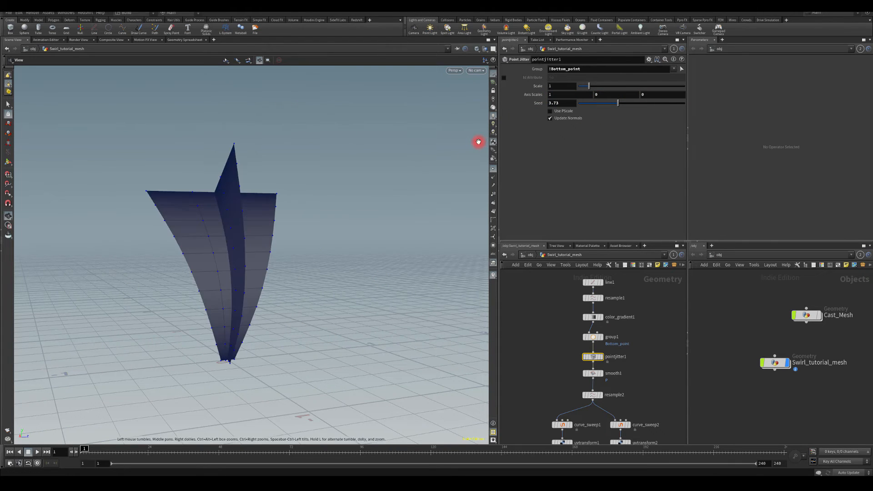
{"action": "left_click_drag", "start_coordinate": [349, 210], "coordinate": [378, 227]}
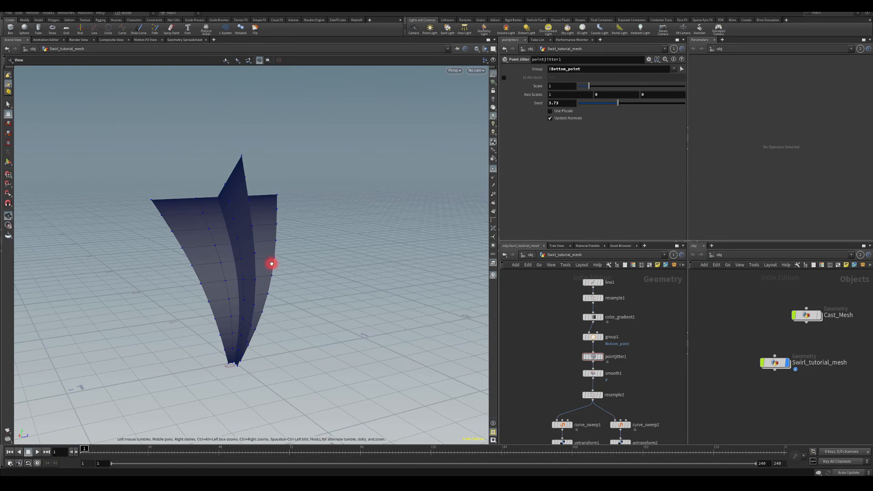
{"action": "left_click_drag", "start_coordinate": [272, 264], "coordinate": [389, 277]}
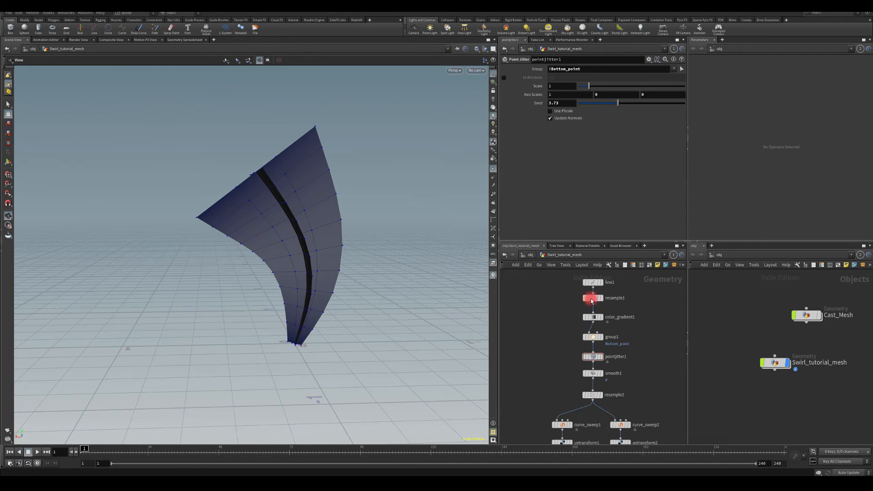
Try 5 Segments on resample1 and inspect the mesh from several sides
{"action": "left_click", "coordinate": [592, 298]}
{"action": "left_click", "coordinate": [549, 142]}
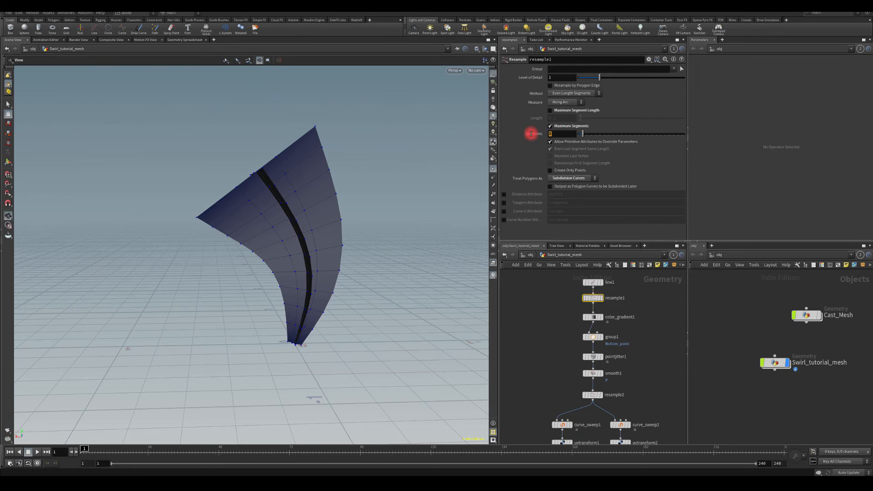
{"action": "type", "text": "5"}
{"action": "key", "text": "Return"}
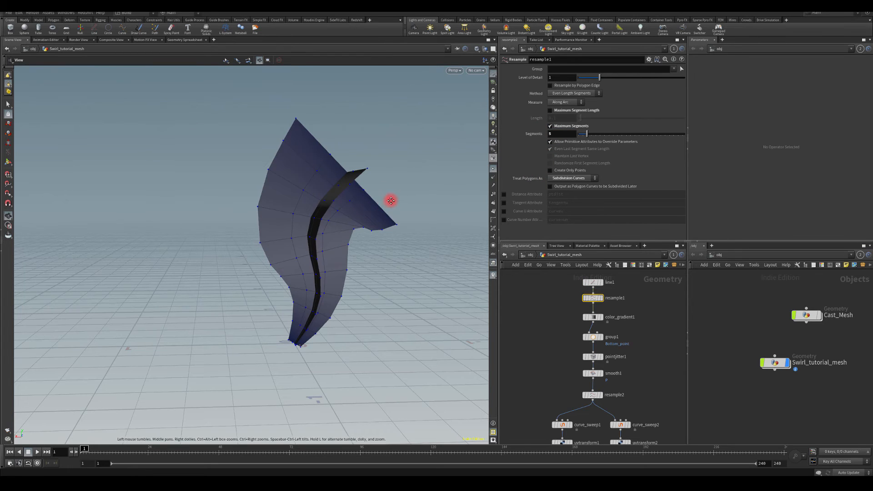
{"action": "left_click_drag", "start_coordinate": [391, 201], "coordinate": [198, 184]}
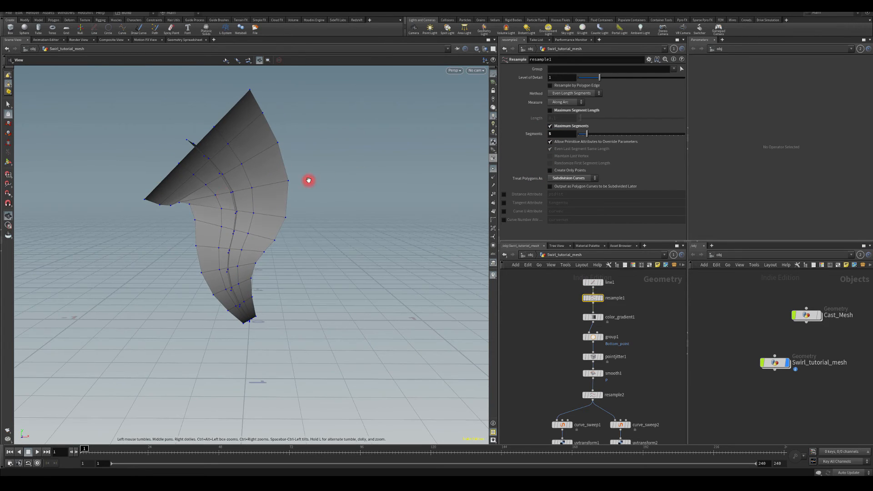
{"action": "left_click_drag", "start_coordinate": [309, 181], "coordinate": [537, 176]}
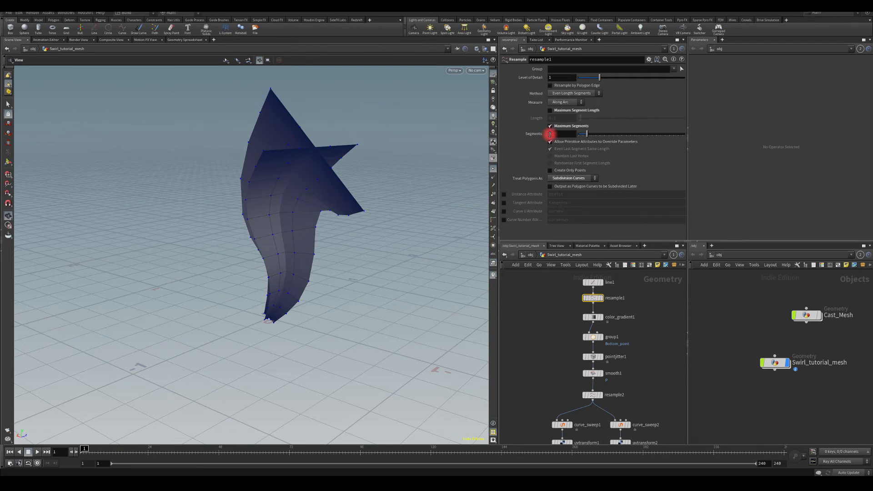
Set the Segments of resample1 to 6 and inspect the curved strips
{"action": "left_click_drag", "start_coordinate": [556, 134], "coordinate": [510, 143]}
{"action": "type", "text": "6"}
{"action": "key", "text": "Return"}
{"action": "left_click_drag", "start_coordinate": [281, 245], "coordinate": [234, 226]}
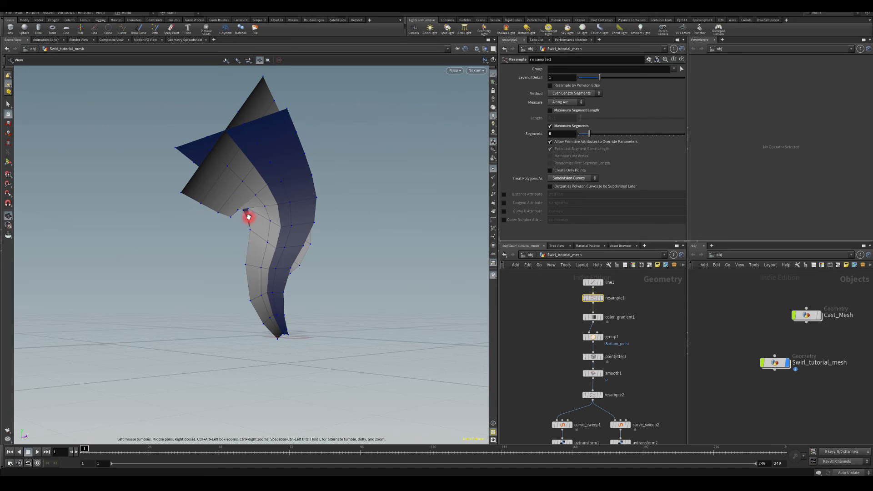
Try a Uniform Scale of 0.44 on curve_sweep1, inspect the narrowed strip, and widen it again
{"action": "scroll", "coordinate": [555, 365], "scroll_direction": "down", "scroll_amount": 2}
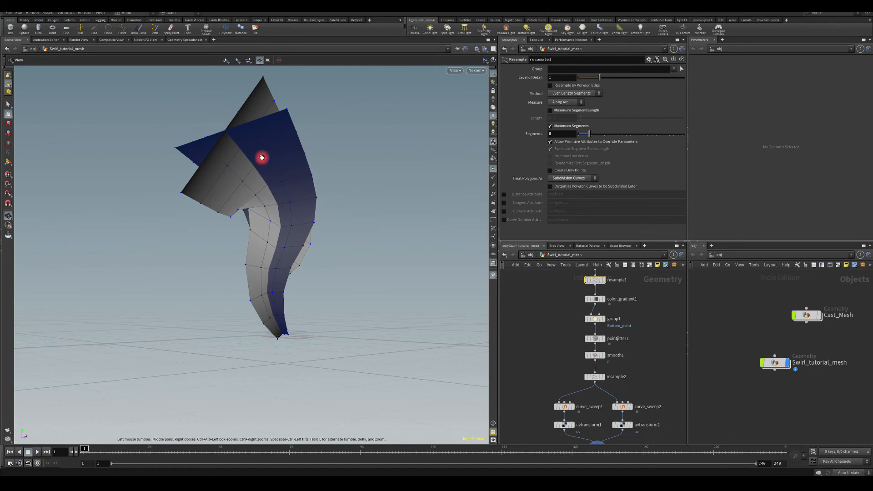
{"action": "mouse_move", "coordinate": [551, 356]}
{"action": "middle_mouse_down"}
{"action": "mouse_move", "coordinate": [546, 340]}
{"action": "mouse_move", "coordinate": [543, 347]}
{"action": "middle_mouse_up"}
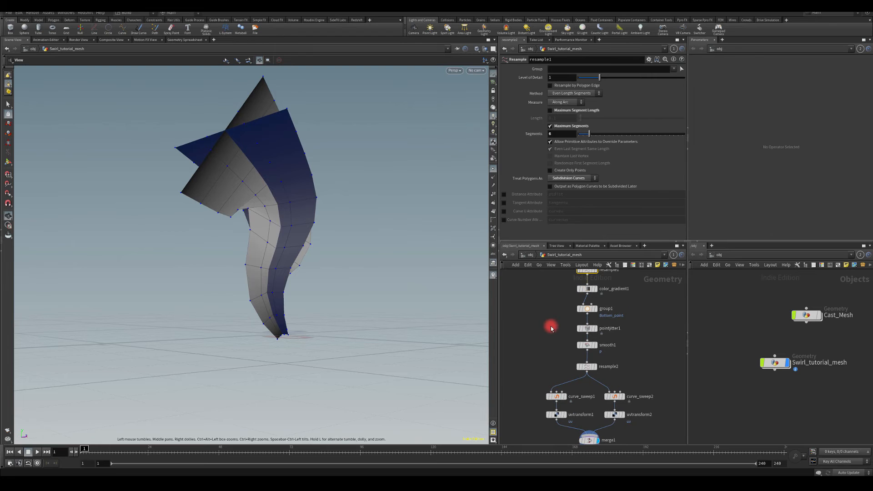
{"action": "scroll", "coordinate": [551, 337], "scroll_direction": "down", "scroll_amount": 3}
{"action": "left_click", "coordinate": [563, 369]}
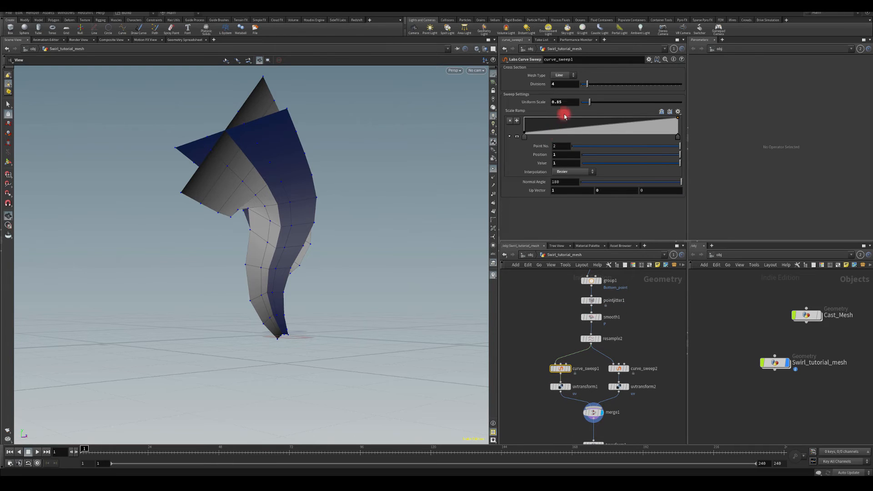
{"action": "left_click_drag", "start_coordinate": [588, 103], "coordinate": [585, 101]}
{"action": "left_click_drag", "start_coordinate": [375, 125], "coordinate": [155, 112]}
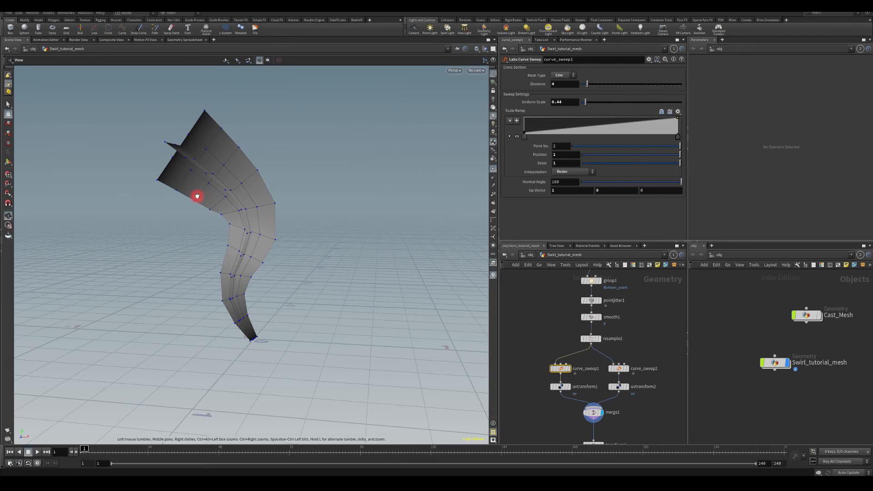
{"action": "left_click_drag", "start_coordinate": [197, 196], "coordinate": [231, 263]}
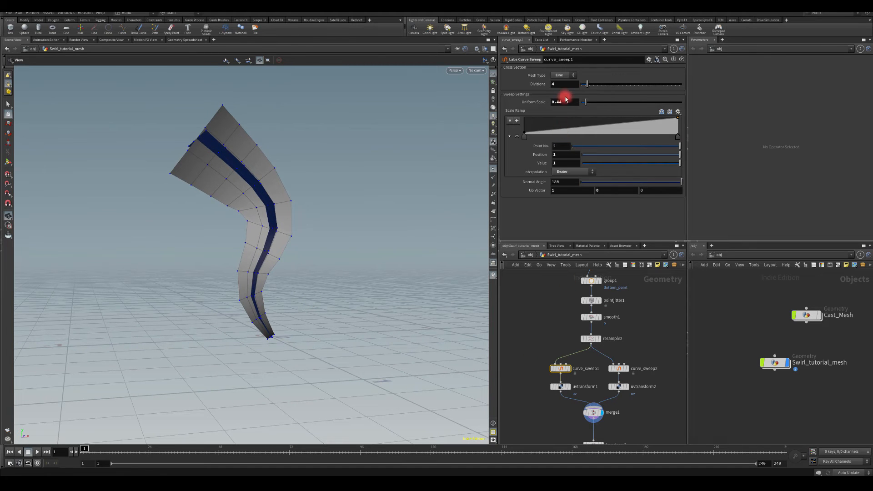
{"action": "left_click_drag", "start_coordinate": [566, 99], "coordinate": [588, 101]}
Set the Z Axis Scale of pointjitter1 to 0.7 and check the bend from another side
{"action": "middle_click_drag", "start_coordinate": [555, 305], "coordinate": [559, 342]}
{"action": "left_click", "coordinate": [581, 332]}
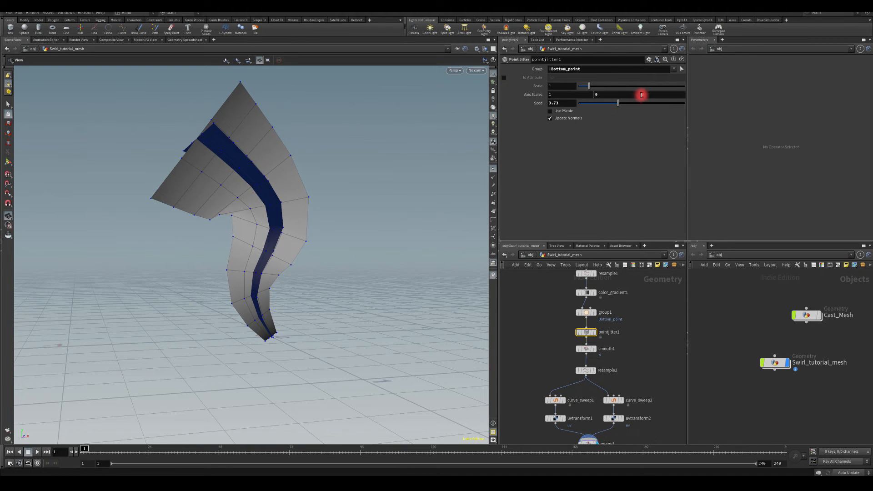
{"action": "middle_click_drag", "start_coordinate": [641, 94], "coordinate": [668, 92]}
{"action": "left_click_drag", "start_coordinate": [167, 209], "coordinate": [259, 229]}
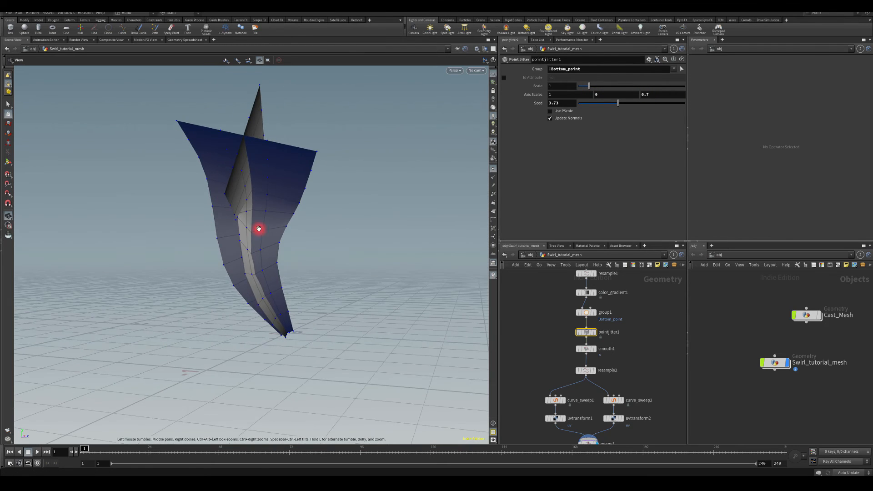
Lower the Segments of resample1 to 5 and on to 4 for a smoother bend
{"action": "middle_click_drag", "start_coordinate": [546, 312], "coordinate": [559, 355]}
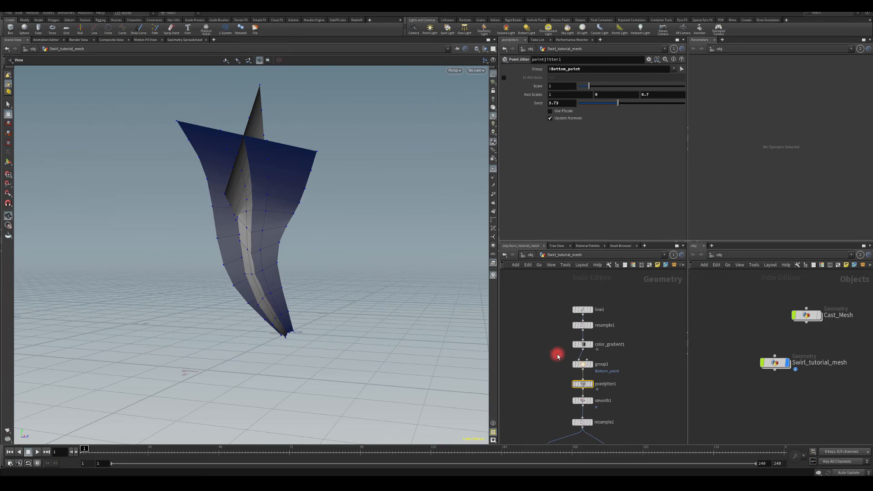
{"action": "left_click", "coordinate": [582, 325]}
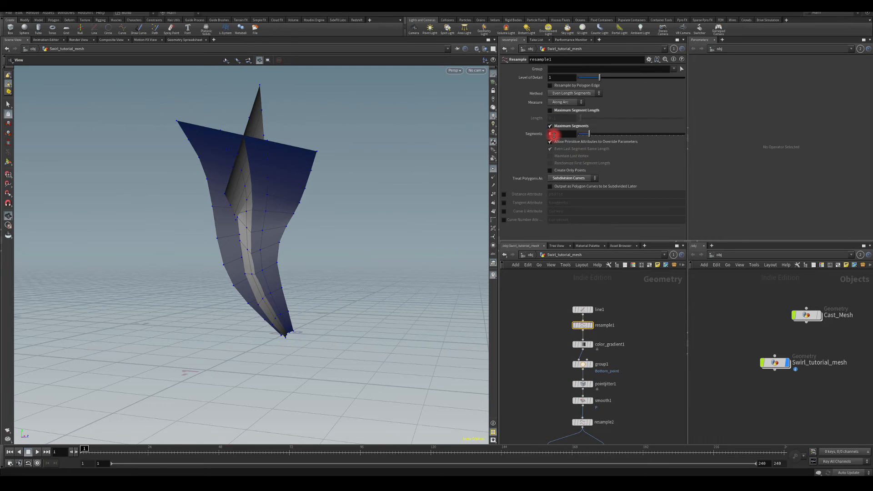
{"action": "left_click_drag", "start_coordinate": [554, 135], "coordinate": [491, 133]}
{"action": "type", "text": "5"}
{"action": "key", "text": "Return"}
{"action": "type", "text": "4"}
{"action": "key", "text": "Return"}
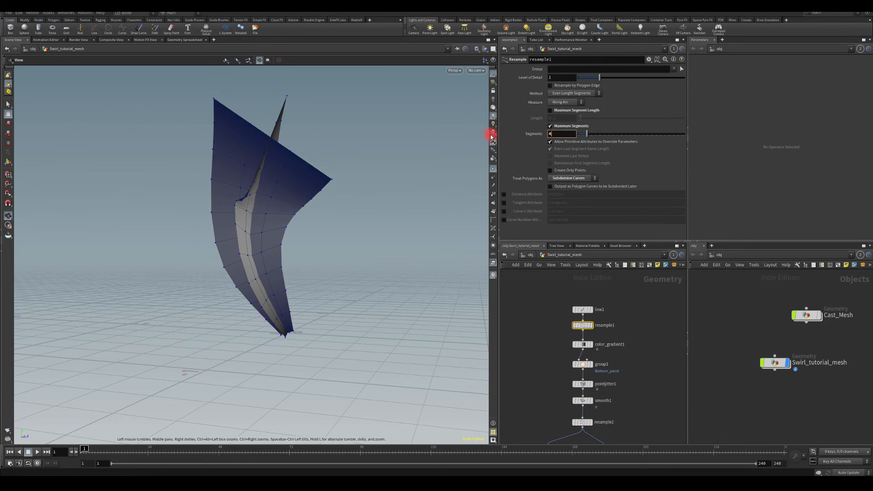
Examine the bent strips from several sides and check the color_gradient1 ramp against the mesh shading
{"action": "left_click_drag", "start_coordinate": [334, 269], "coordinate": [308, 276]}
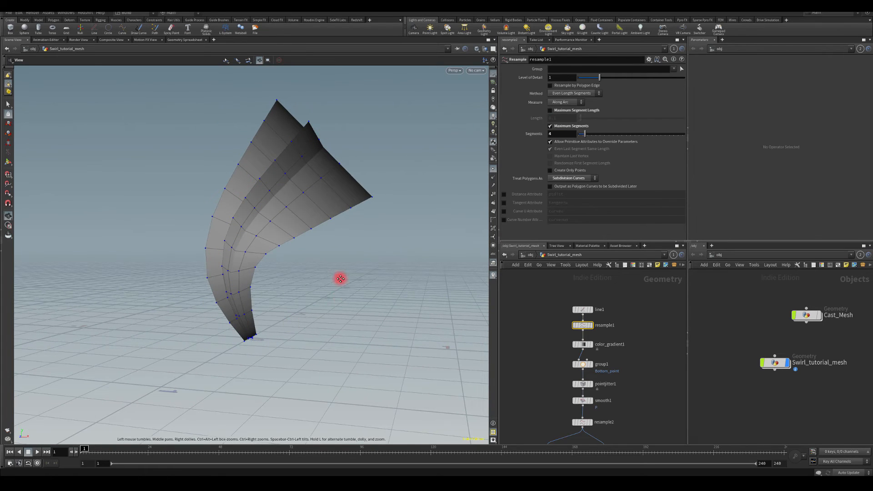
{"action": "left_click_drag", "start_coordinate": [341, 277], "coordinate": [322, 241]}
{"action": "left_click_drag", "start_coordinate": [314, 328], "coordinate": [184, 254]}
{"action": "left_click_drag", "start_coordinate": [381, 175], "coordinate": [164, 193]}
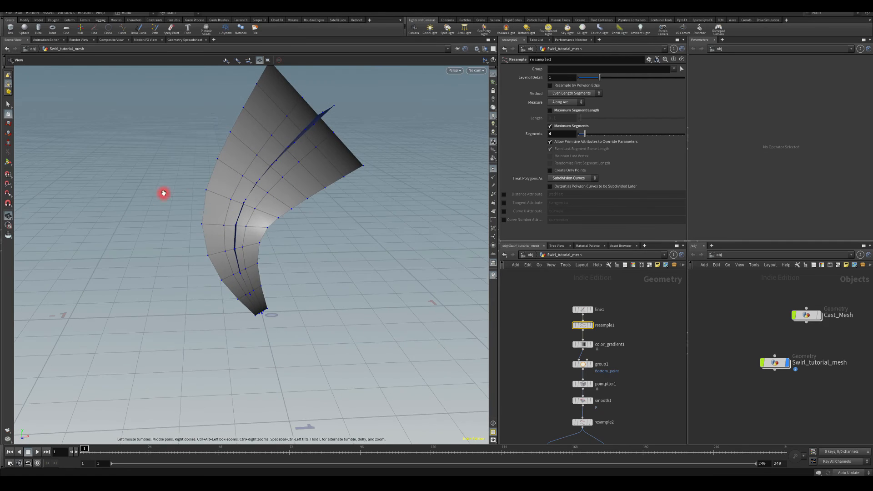
{"action": "left_click_drag", "start_coordinate": [346, 329], "coordinate": [241, 227]}
{"action": "left_click_drag", "start_coordinate": [195, 353], "coordinate": [209, 335]}
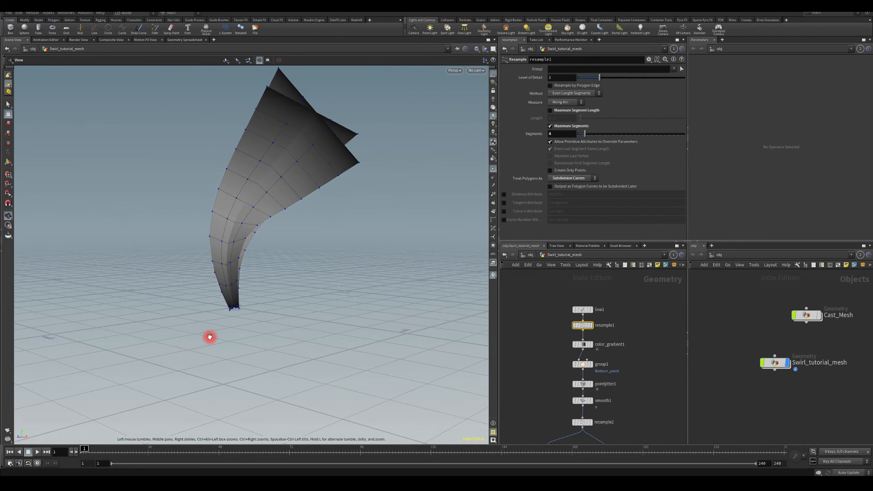
{"action": "middle_click_drag", "start_coordinate": [538, 384], "coordinate": [558, 319]}
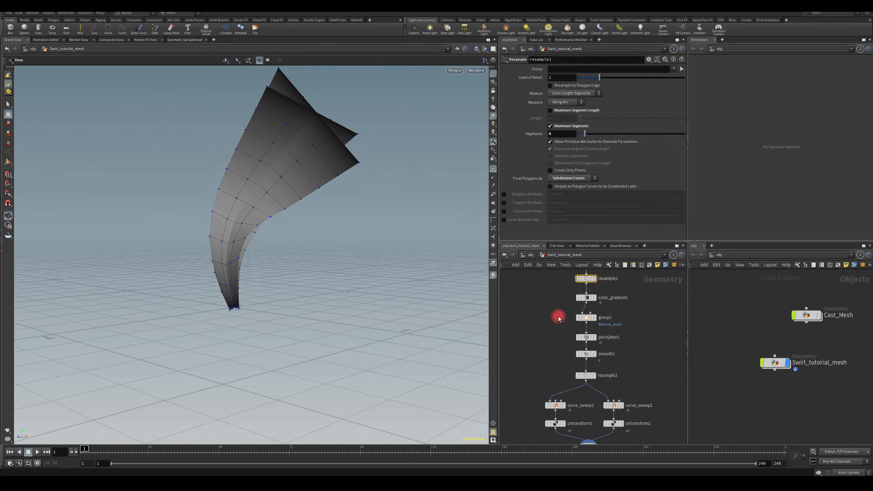
{"action": "left_click", "coordinate": [586, 299]}
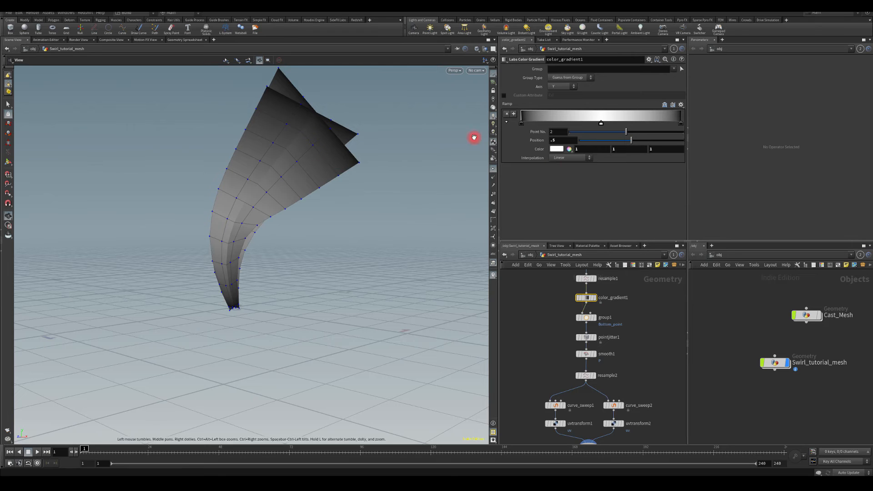
{"action": "left_click_drag", "start_coordinate": [211, 258], "coordinate": [285, 182]}
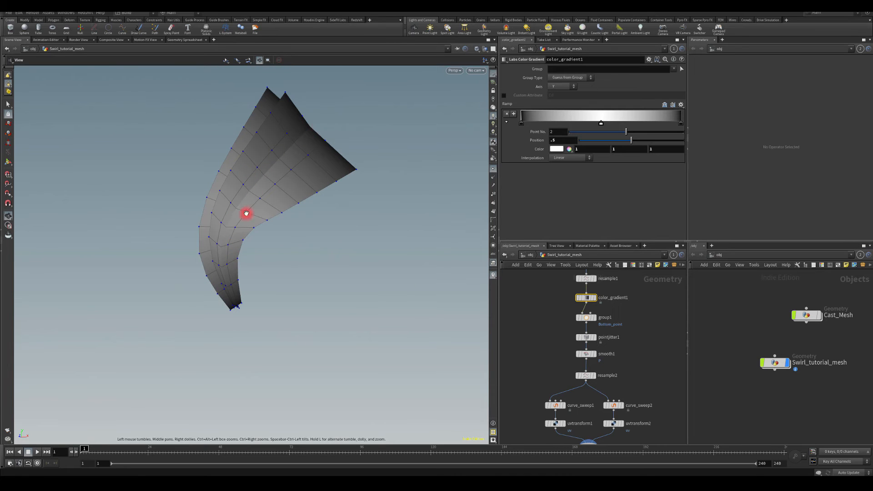
Set the Segments of resample2 to 30 and inspect the denser mesh
{"action": "middle_click_drag", "start_coordinate": [526, 360], "coordinate": [545, 304]}
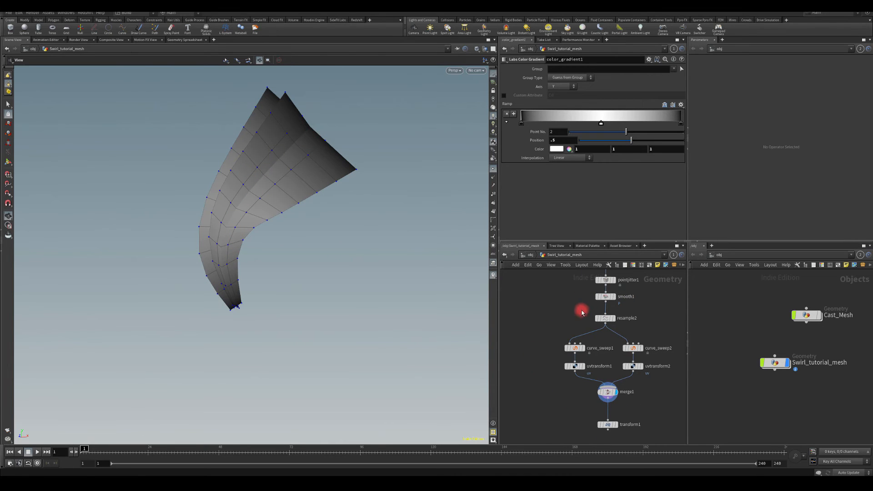
{"action": "left_click", "coordinate": [603, 319]}
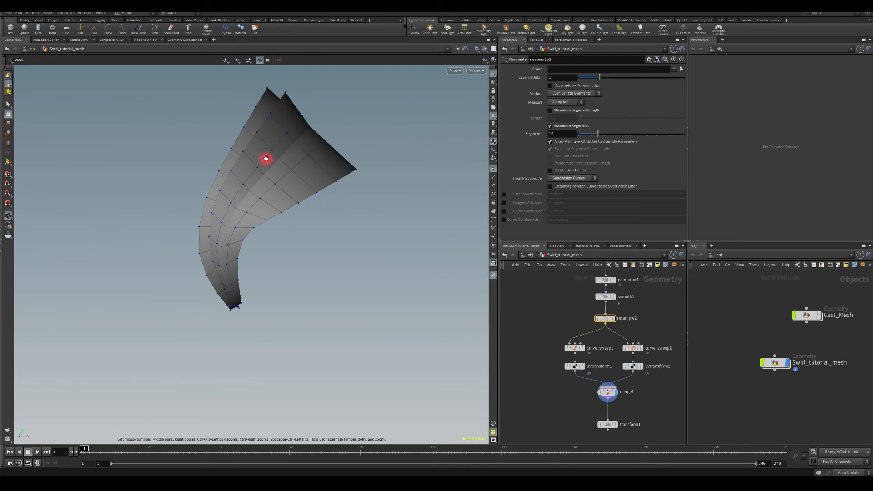
{"action": "middle_click_drag", "start_coordinate": [561, 134], "coordinate": [483, 130]}
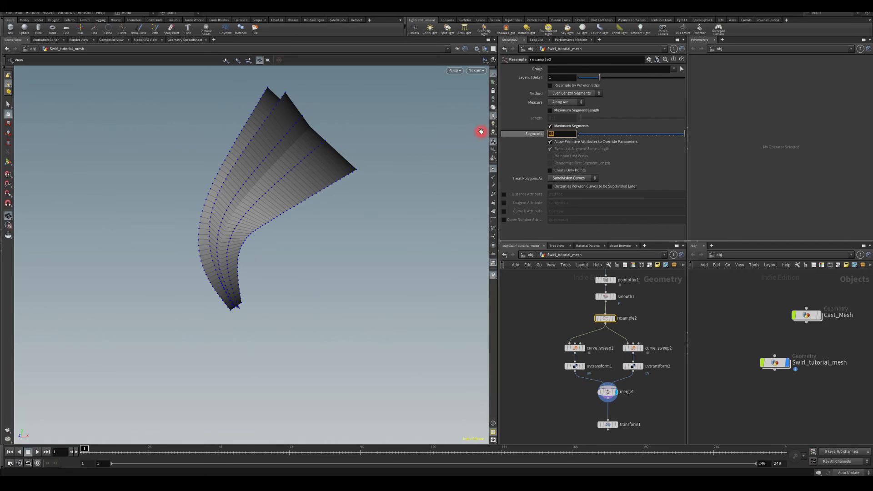
{"action": "left_click_drag", "start_coordinate": [288, 243], "coordinate": [328, 240]}
{"action": "left_click_drag", "start_coordinate": [196, 307], "coordinate": [258, 198]}
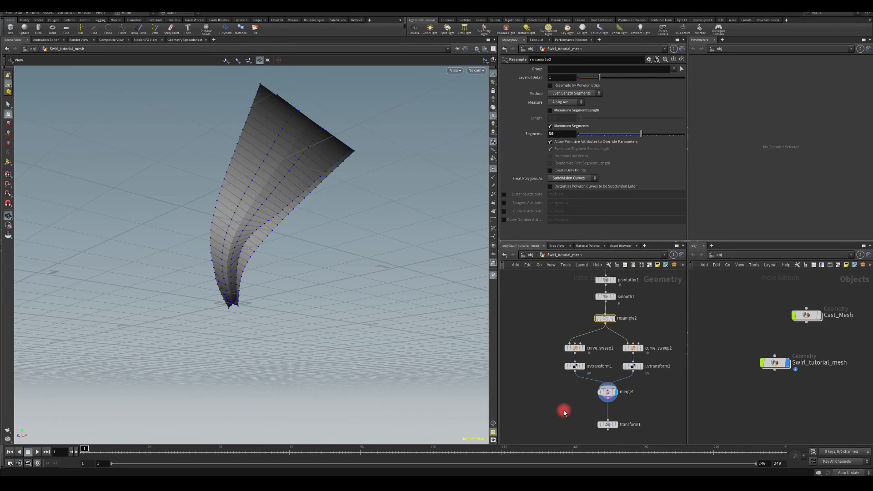
Rename the Transform node below merge1 to transform1_UE_EXPORT and review its parameters
{"action": "middle_click_drag", "start_coordinate": [563, 409], "coordinate": [585, 351]}
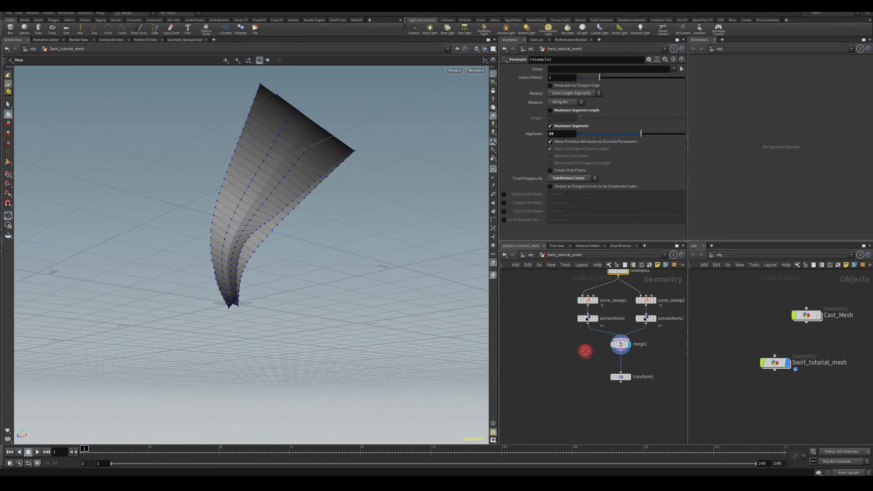
{"action": "double_click", "coordinate": [647, 377]}
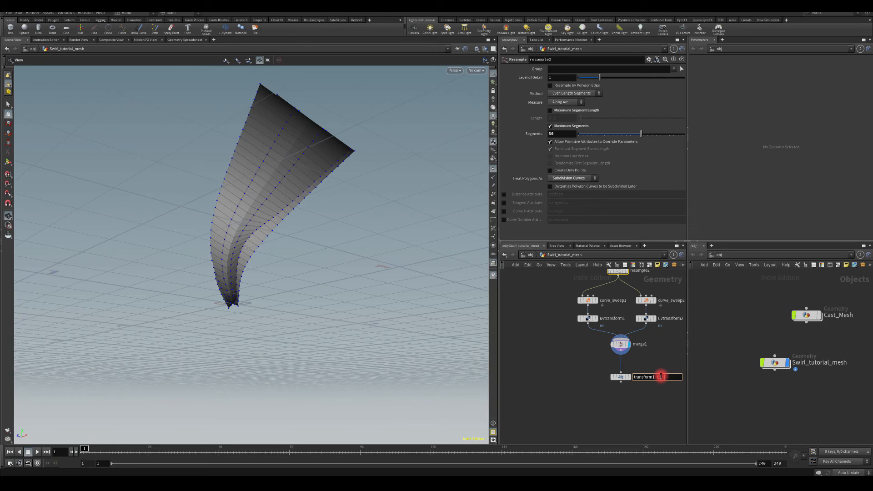
{"action": "key", "text": "Return"}
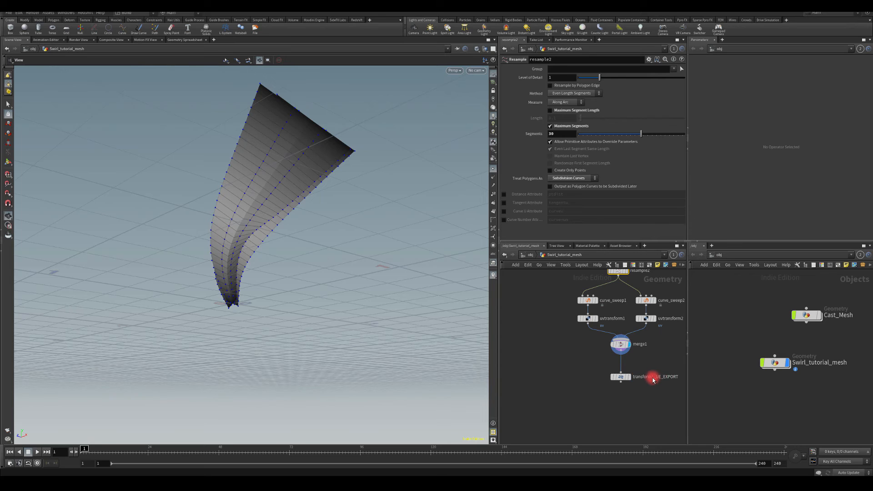
{"action": "left_click", "coordinate": [619, 376]}
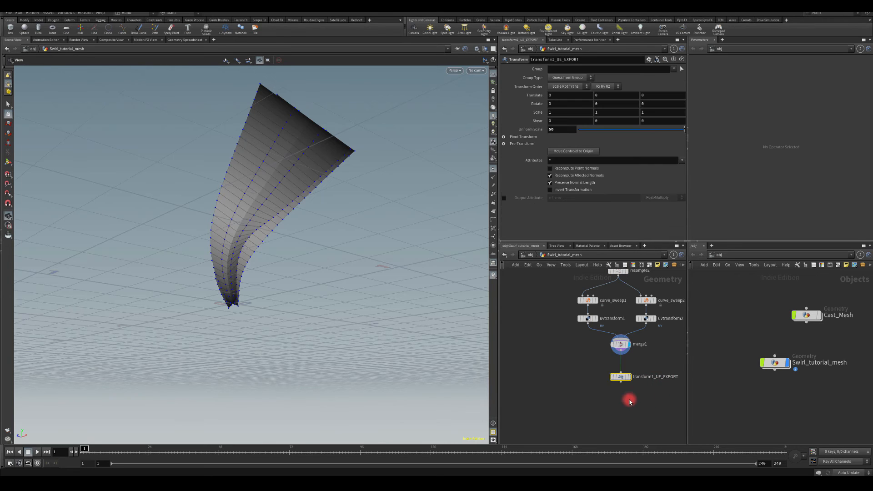
Add a Labs Sphere Generator node in the empty space beside the merged strips network
{"action": "middle_click_drag", "start_coordinate": [587, 358], "coordinate": [560, 353]}
{"action": "middle_click_drag", "start_coordinate": [567, 402], "coordinate": [567, 345]}
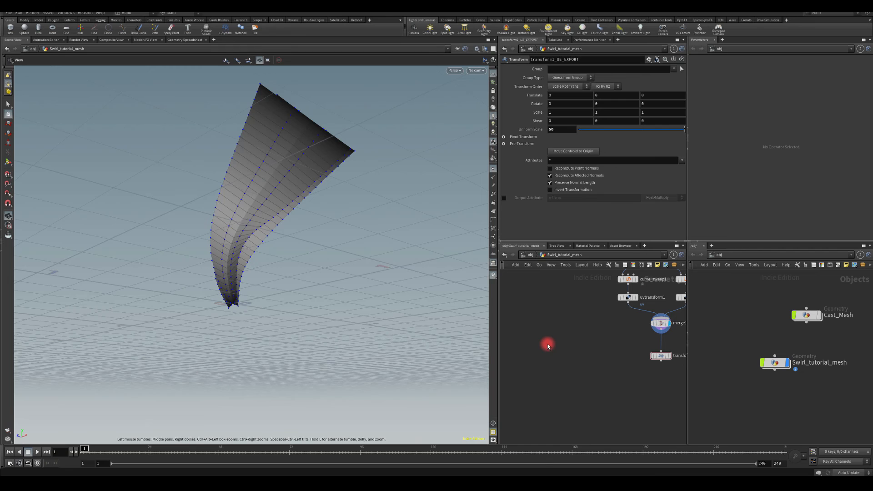
{"action": "key", "text": "Tab"}
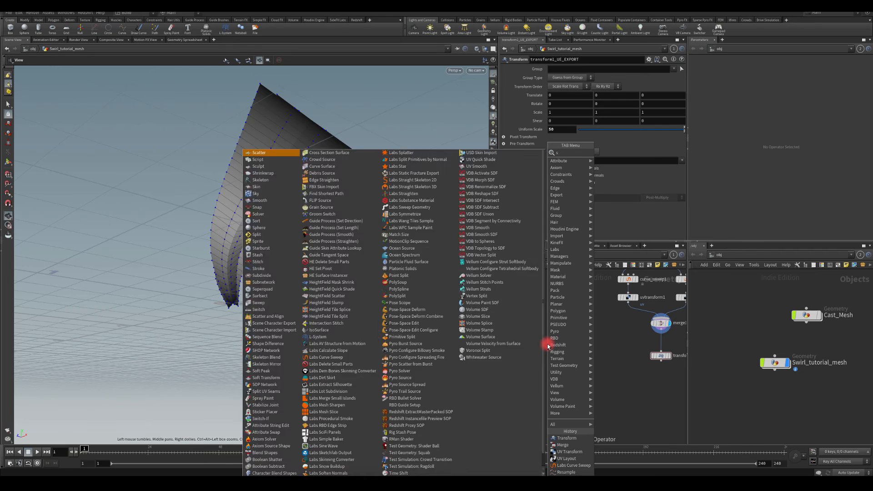
{"action": "type", "text": "sphere"}
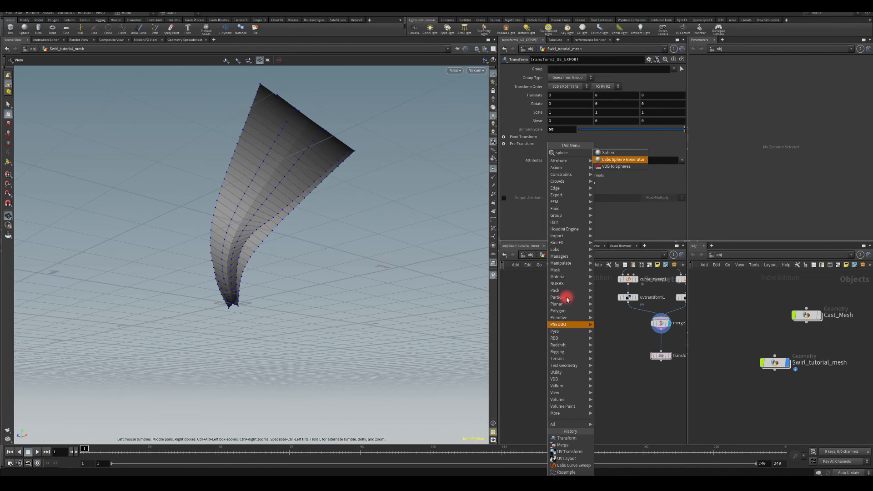
{"action": "left_click", "coordinate": [620, 160]}
{"action": "left_click", "coordinate": [564, 335]}
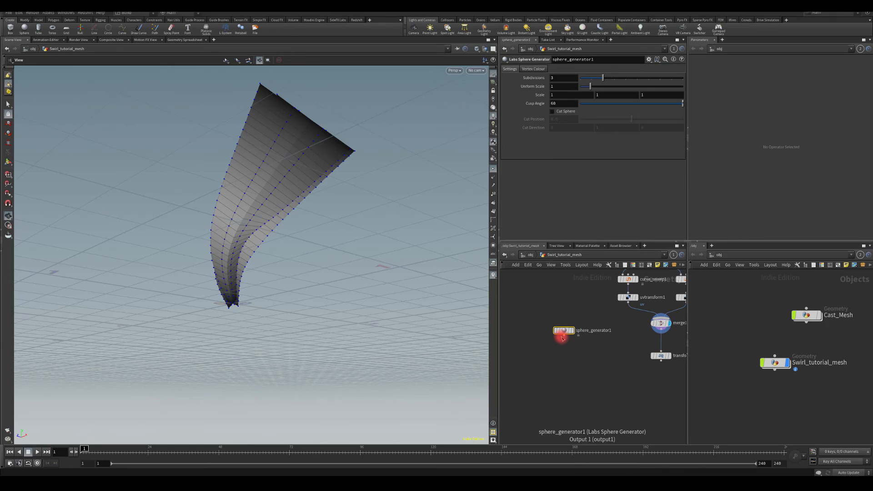
Add a UV Project node fed by the output of sphere_generator1
{"action": "key", "text": "Tab"}
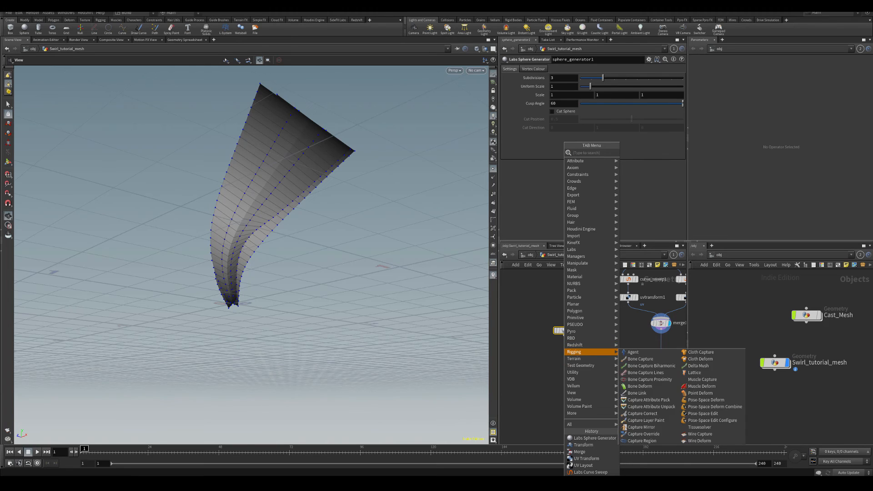
{"action": "key", "text": "Escape"}
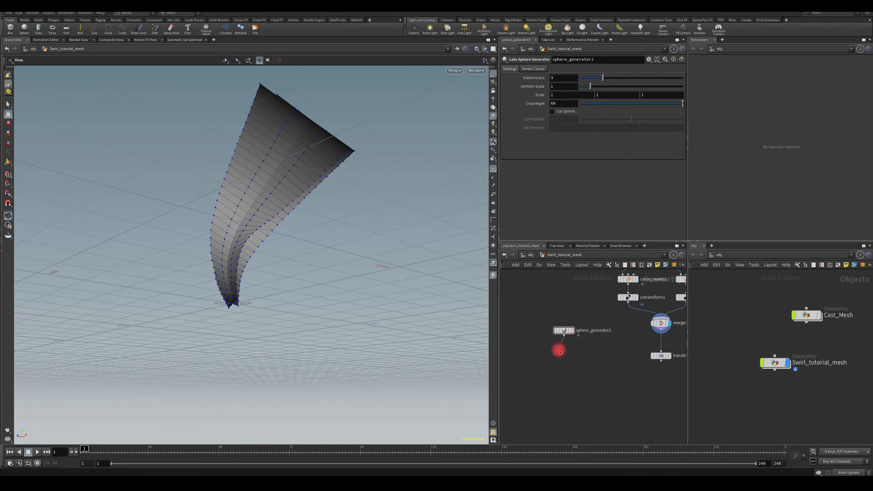
{"action": "key", "text": "Tab"}
{"action": "type", "text": "uv"}
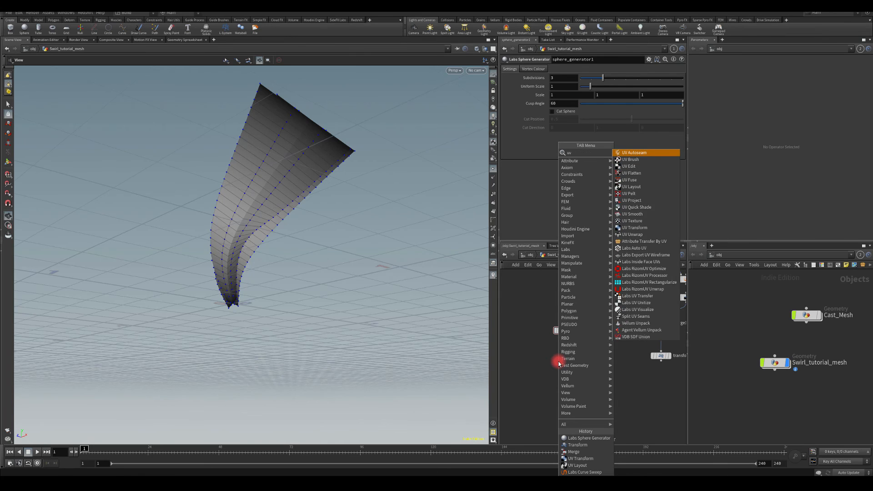
{"action": "key", "text": "Escape"}
{"action": "left_click", "coordinate": [558, 361]}
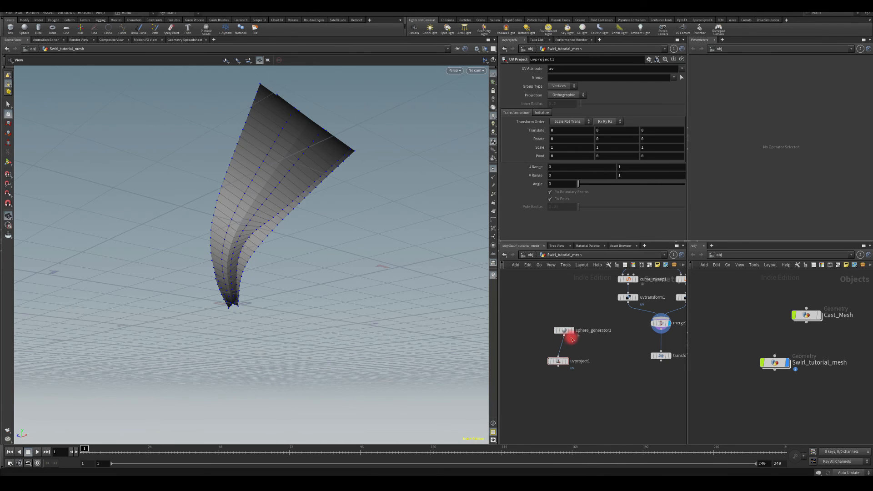
Display the output of sphere_generator1 and view the sphere from above
{"action": "left_click", "coordinate": [574, 331]}
{"action": "left_click_drag", "start_coordinate": [289, 174], "coordinate": [346, 286]}
{"action": "left_click_drag", "start_coordinate": [418, 153], "coordinate": [405, 171]}
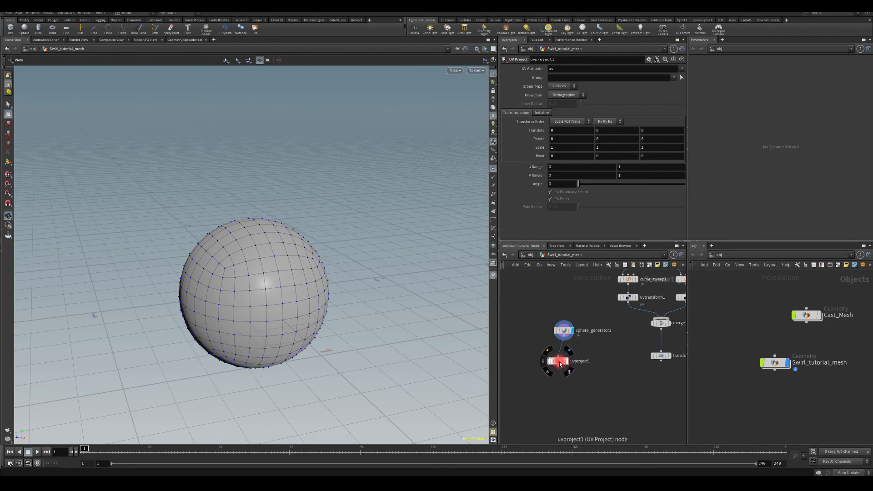
Align uvproject1 directly under sphere_generator1, display its output, and move transform1_UE_EXPORT farther below merge1
{"action": "left_click_drag", "start_coordinate": [560, 362], "coordinate": [564, 350]}
{"action": "left_click", "coordinate": [565, 353]}
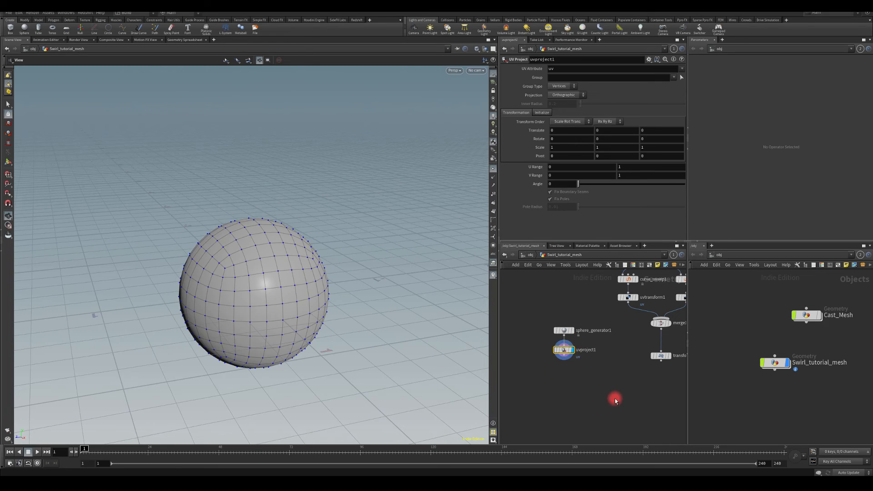
{"action": "middle_click_drag", "start_coordinate": [615, 398], "coordinate": [604, 369]}
{"action": "left_click_drag", "start_coordinate": [640, 340], "coordinate": [633, 377]}
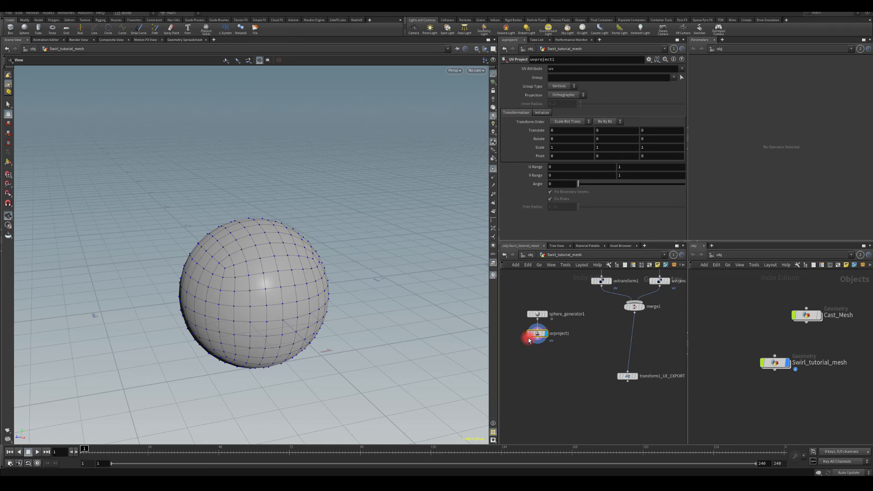
Disconnect transform1_UE_EXPORT from merge1
{"action": "left_click_drag", "start_coordinate": [541, 355], "coordinate": [627, 372]}
{"action": "key", "text": "y"}
{"action": "left_click_drag", "start_coordinate": [590, 345], "coordinate": [538, 383]}
Switch the viewport to the UV view and set the projection of uvproject1 to Polar
{"action": "left_click", "coordinate": [454, 70]}
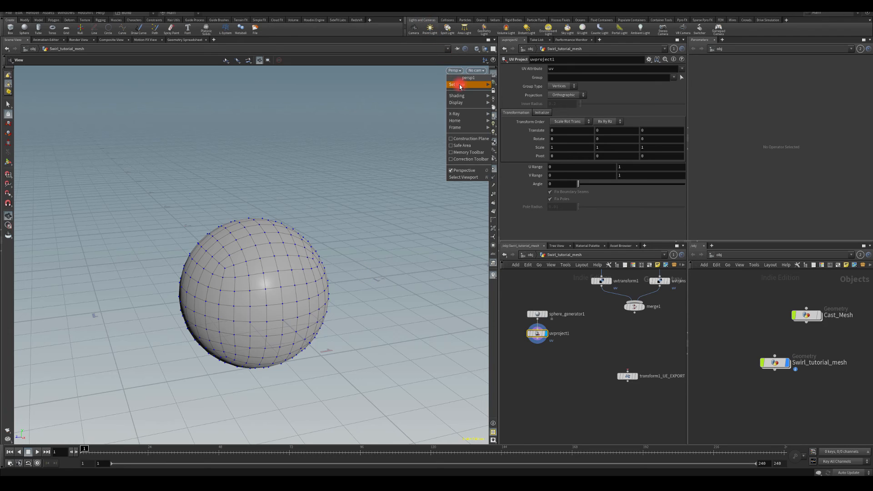
{"action": "mouse_move", "coordinate": [459, 85]}
{"action": "left_click", "coordinate": [503, 111]}
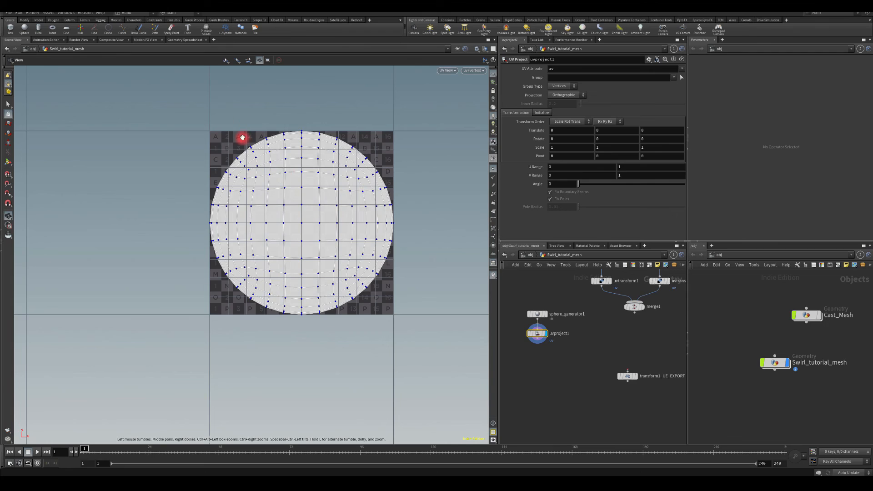
{"action": "left_click", "coordinate": [566, 95]}
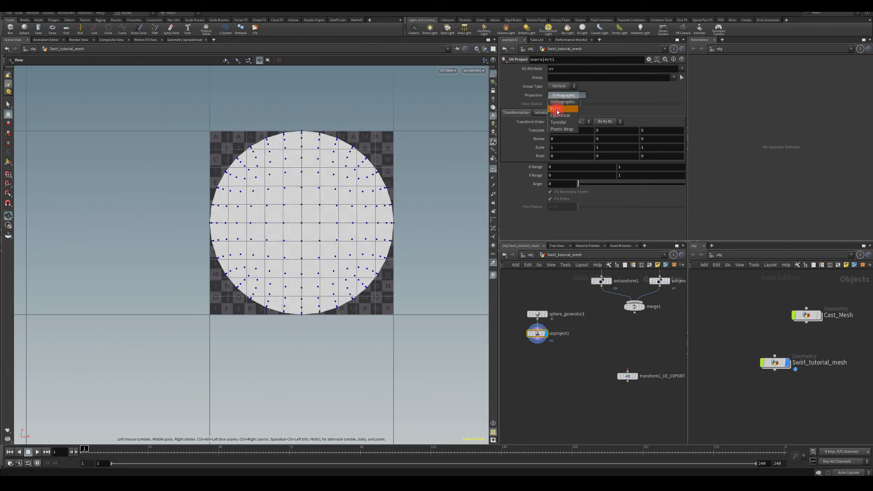
{"action": "left_click", "coordinate": [558, 111]}
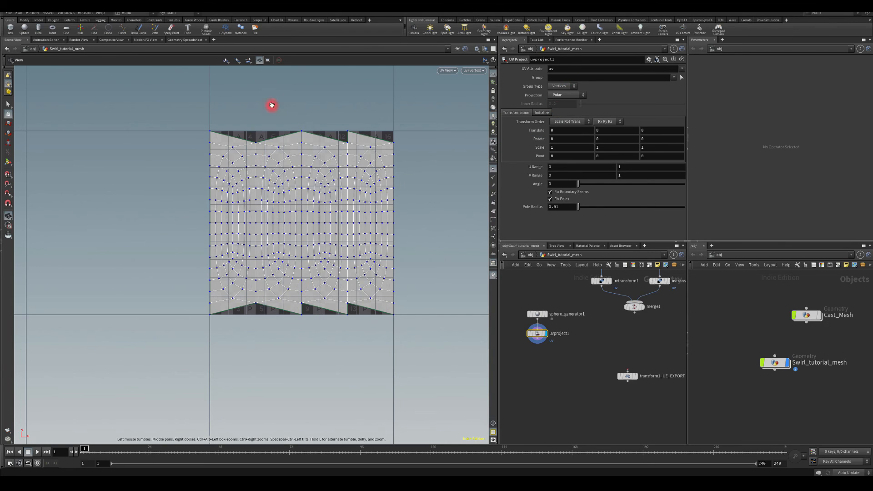
Try initializing the polar projection of uvproject1 to the best plane, the YZ plane and the ZX plane
{"action": "left_click", "coordinate": [541, 112]}
{"action": "left_click", "coordinate": [562, 132]}
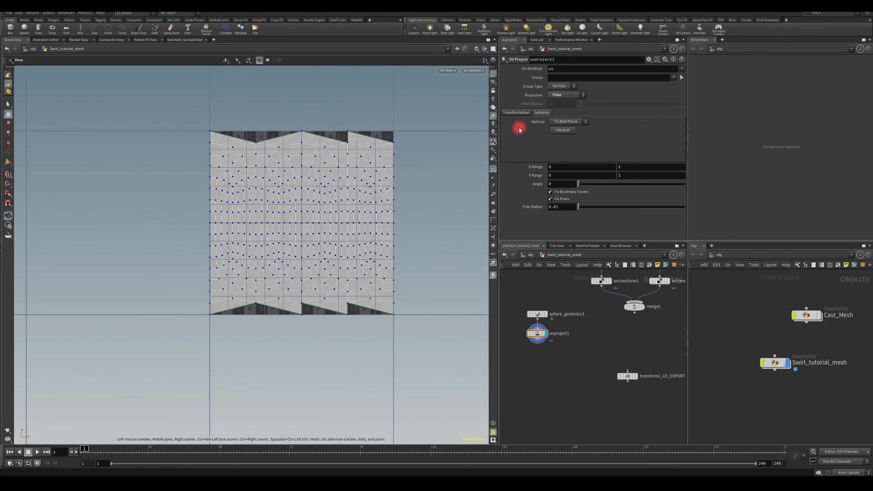
{"action": "left_click", "coordinate": [562, 122]}
{"action": "left_click", "coordinate": [520, 160]}
{"action": "left_click", "coordinate": [565, 122]}
{"action": "left_click", "coordinate": [559, 129]}
{"action": "left_click", "coordinate": [566, 121]}
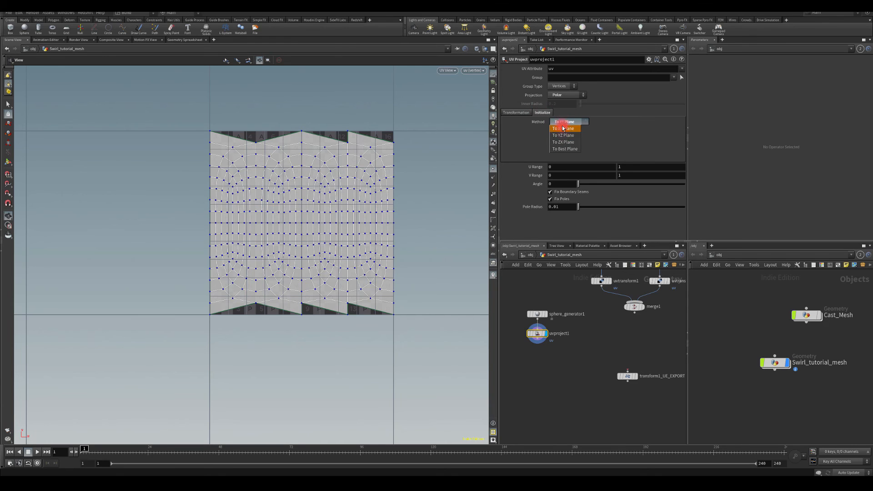
{"action": "left_click", "coordinate": [563, 136]}
{"action": "left_click", "coordinate": [558, 131]}
{"action": "left_click", "coordinate": [560, 122]}
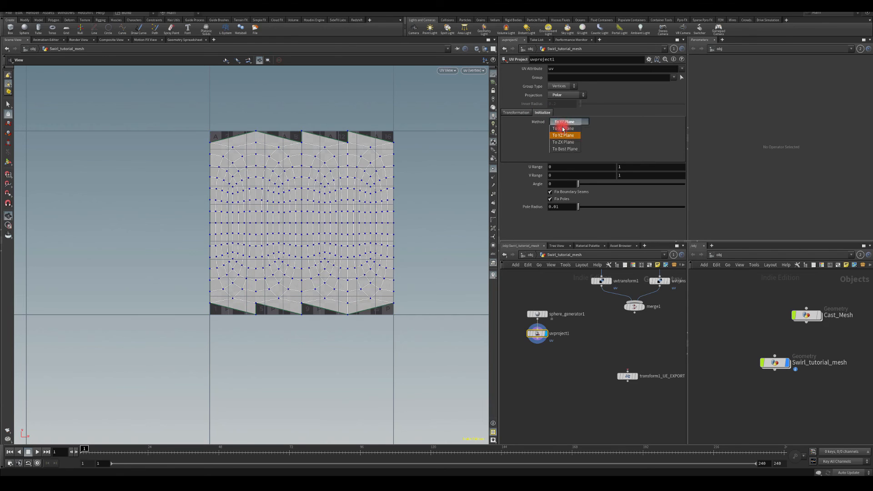
{"action": "left_click", "coordinate": [561, 136]}
{"action": "left_click", "coordinate": [559, 131]}
Initialize the polar projection of uvproject1 to the XY plane
{"action": "left_click", "coordinate": [560, 123]}
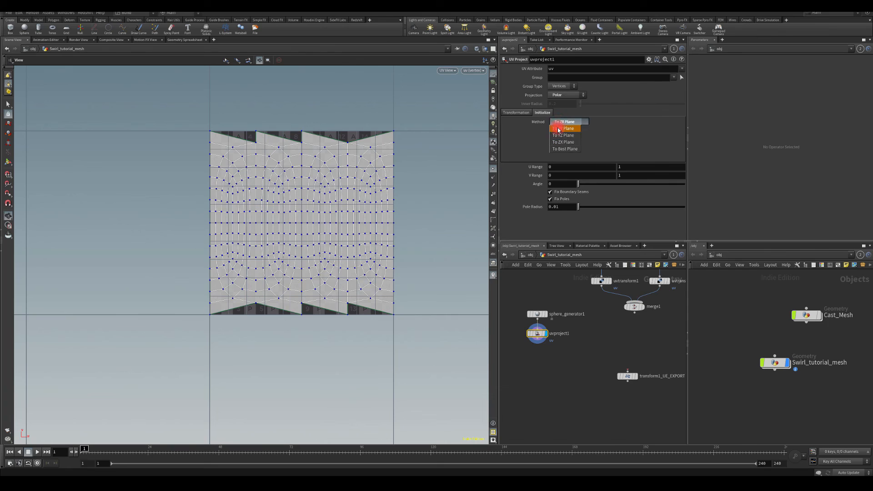
{"action": "left_click", "coordinate": [549, 152]}
{"action": "left_click", "coordinate": [558, 131]}
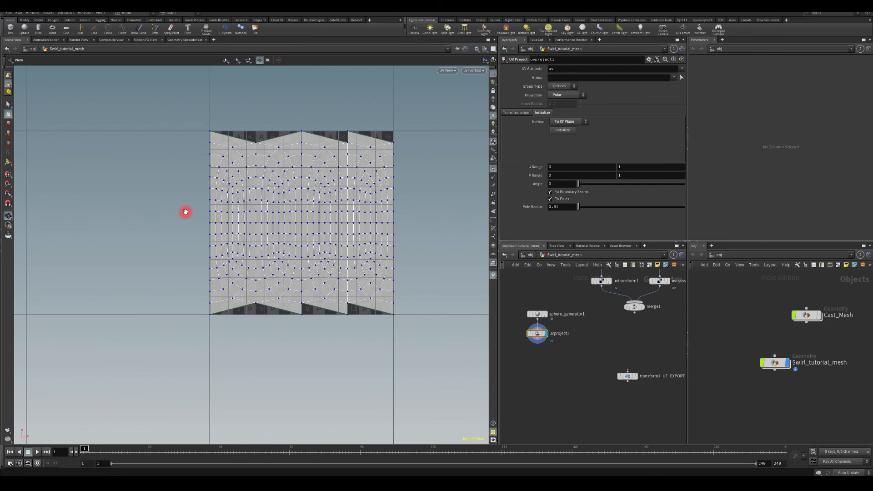
Connect the output of uvproject1 to transform1_UE_EXPORT and return the viewport to the perspective view
{"action": "left_click_drag", "start_coordinate": [537, 342], "coordinate": [630, 380]}
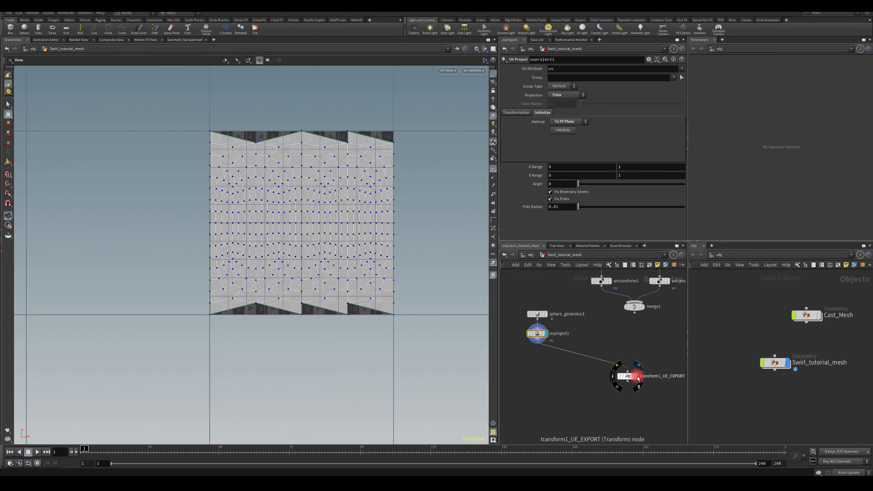
{"action": "left_click", "coordinate": [447, 70]}
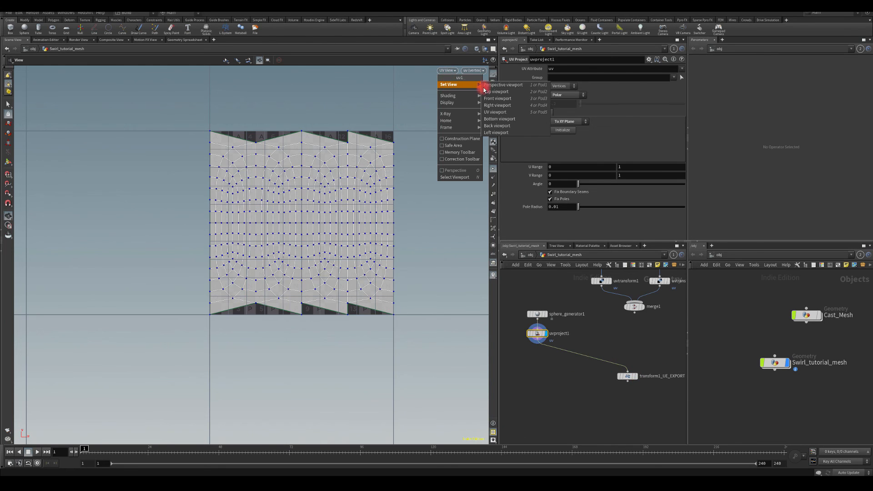
{"action": "left_click", "coordinate": [484, 86]}
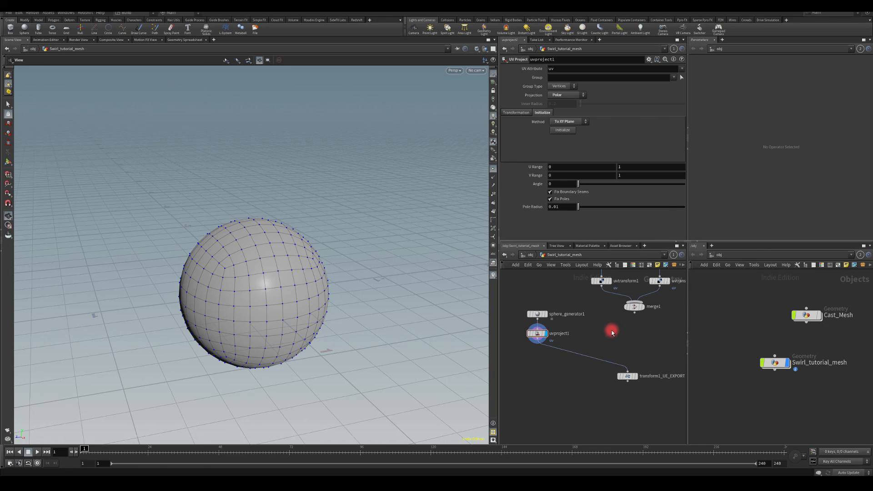
Reconnect the output of merge1 to transform1_UE_EXPORT in place of uvproject1
{"action": "key", "text": "h"}
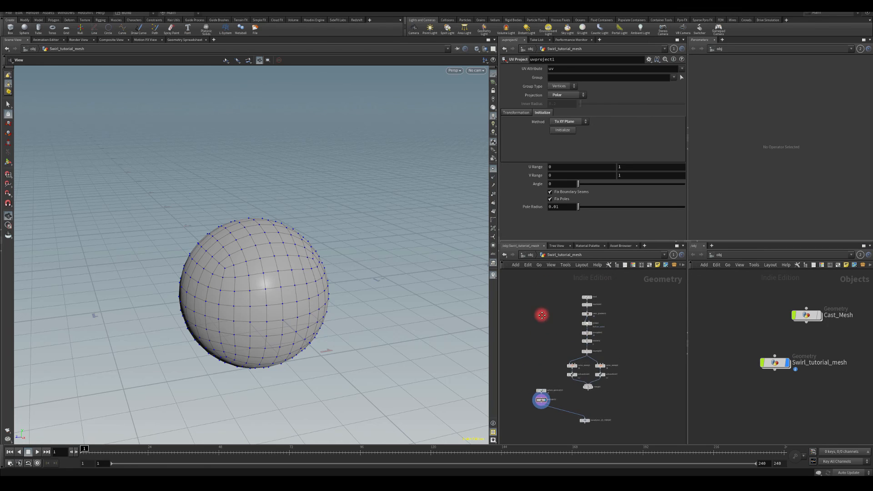
{"action": "scroll", "coordinate": [598, 350], "scroll_direction": "up", "scroll_amount": 3}
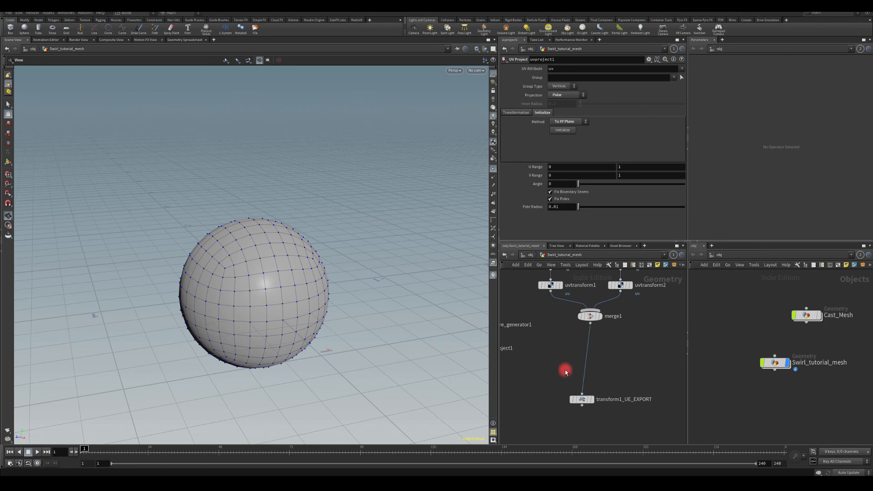
{"action": "scroll", "coordinate": [568, 327], "scroll_direction": "down", "scroll_amount": 5}
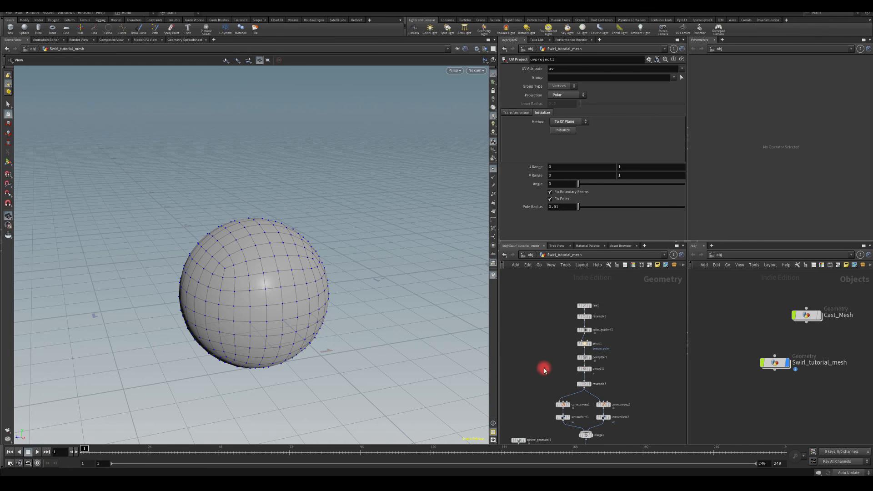
{"action": "mouse_move", "coordinate": [532, 321]}
{"action": "middle_mouse_down"}
{"action": "mouse_move", "coordinate": [530, 306]}
{"action": "mouse_move", "coordinate": [529, 313]}
{"action": "mouse_move", "coordinate": [543, 307]}
{"action": "middle_mouse_up"}
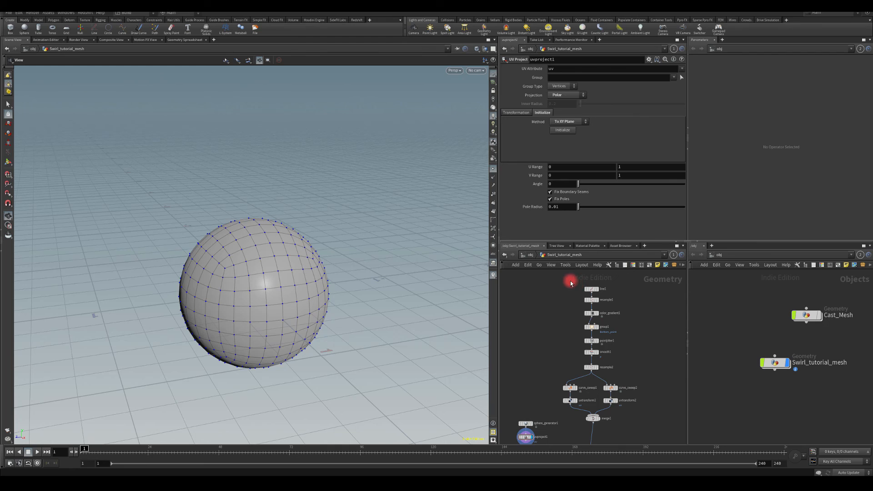
{"action": "left_click_drag", "start_coordinate": [569, 280], "coordinate": [609, 371]}
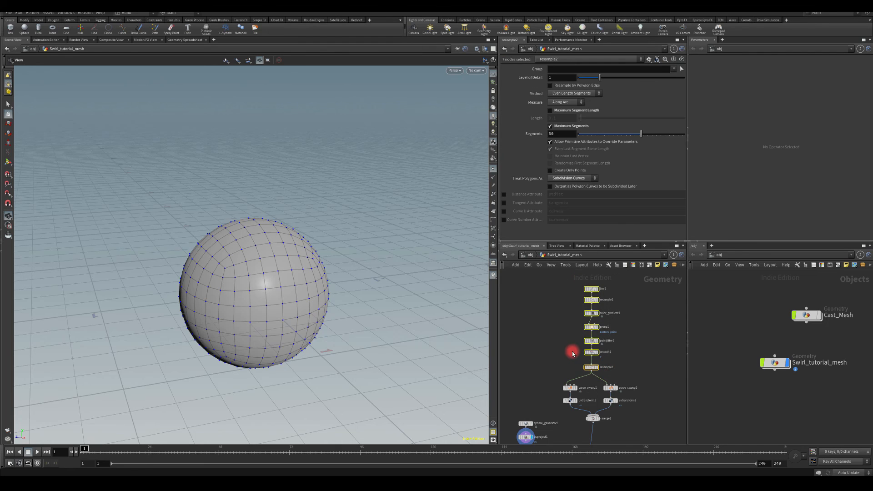
{"action": "left_click_drag", "start_coordinate": [574, 281], "coordinate": [618, 375]}
{"action": "left_click", "coordinate": [530, 328]}
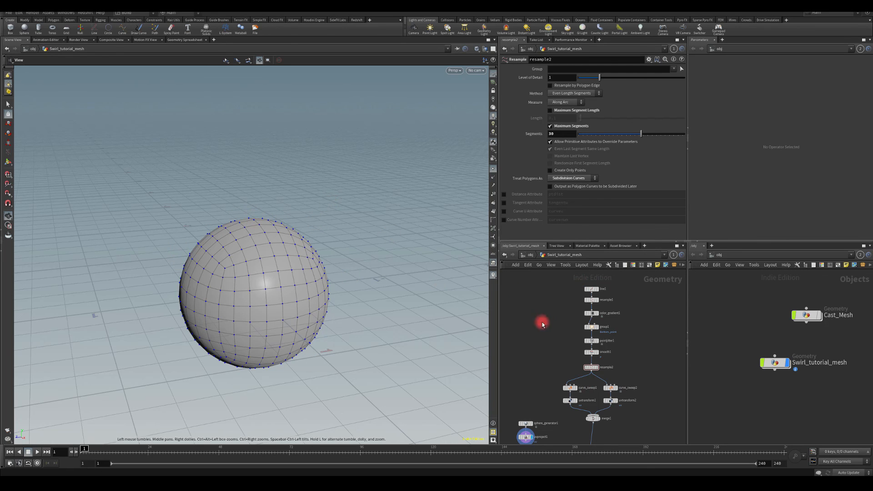
Display the merge1 output and set the seed of pointjitter1 to 3.54
{"action": "left_click", "coordinate": [591, 341]}
{"action": "left_click", "coordinate": [597, 418]}
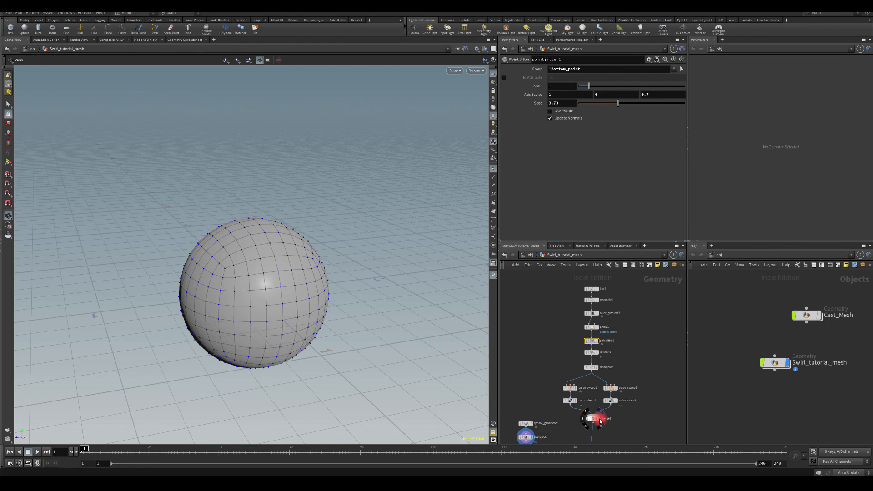
{"action": "mouse_move", "coordinate": [618, 103]}
{"action": "left_mouse_down"}
{"action": "mouse_move", "coordinate": [596, 101]}
{"action": "mouse_move", "coordinate": [632, 108]}
{"action": "mouse_move", "coordinate": [608, 110]}
{"action": "left_mouse_up"}
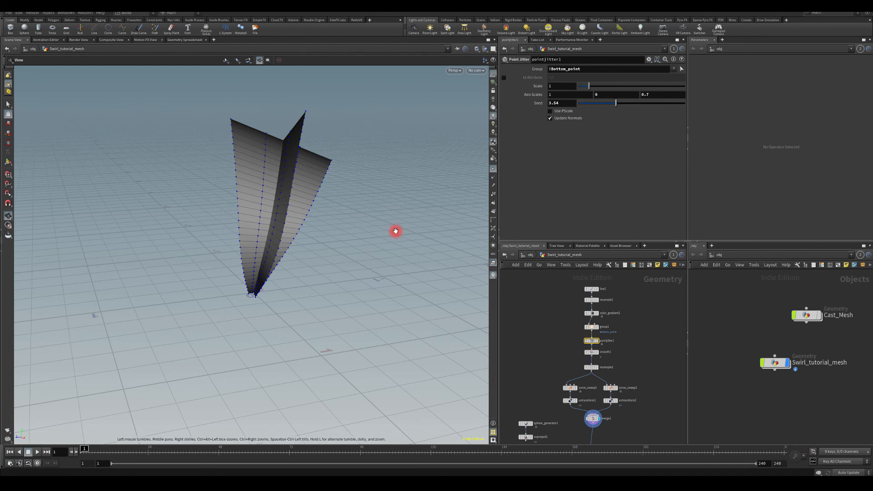